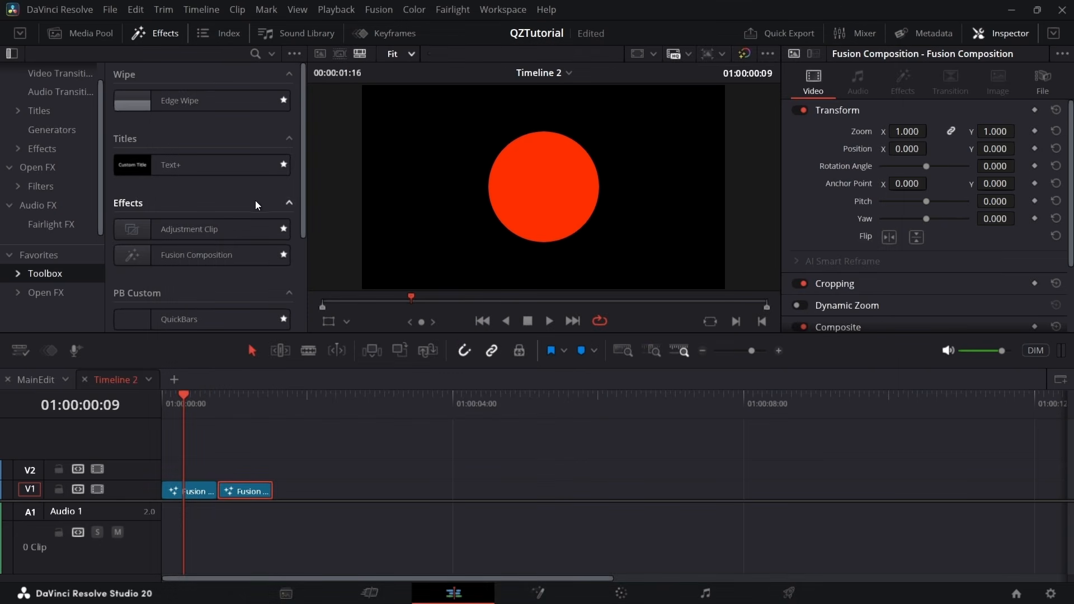
# Add an adjustment clip on V2 trimmed to the first Fusion clip's length, and apply the QuickZoom effect to it
pyautogui.moveTo(283, 261); pyautogui.dragTo(197, 475)
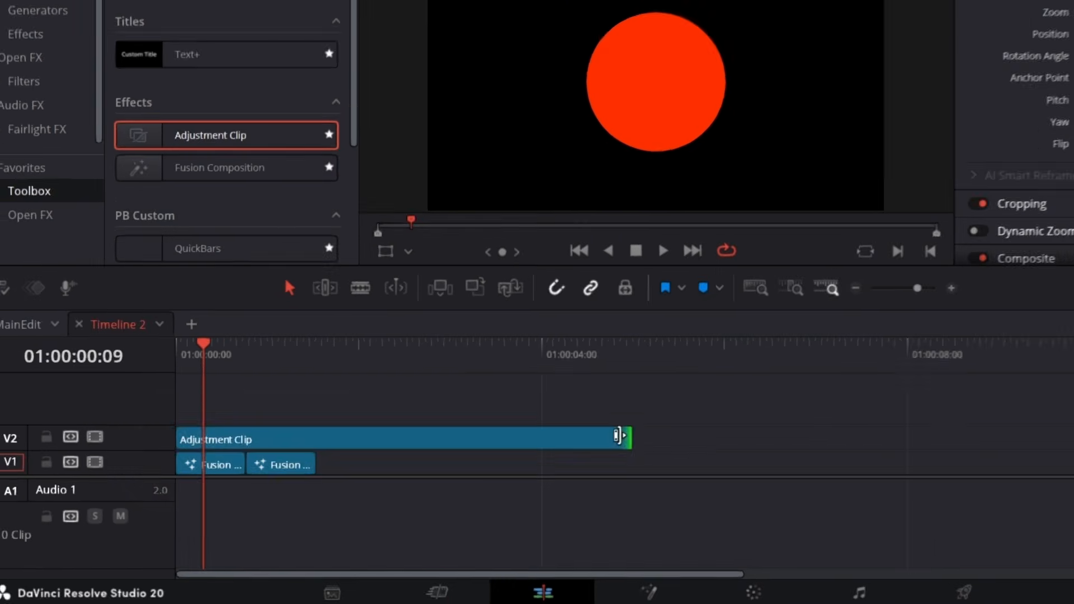
pyautogui.moveTo(514, 471); pyautogui.dragTo(216, 471)
pyautogui.scroll(-5, 267, 123)
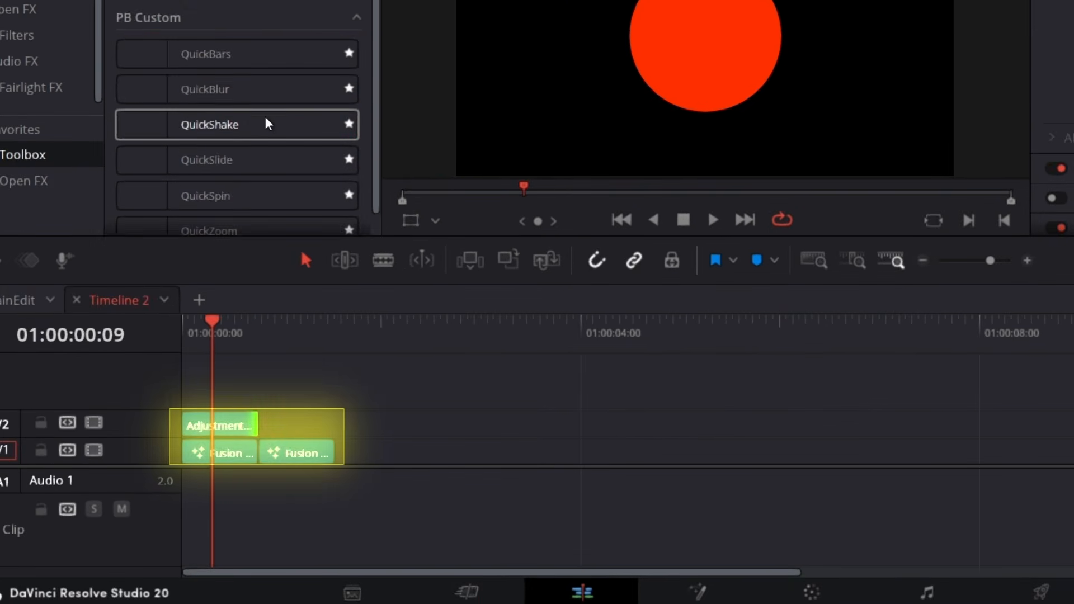
pyautogui.moveTo(263, 200); pyautogui.dragTo(196, 424)
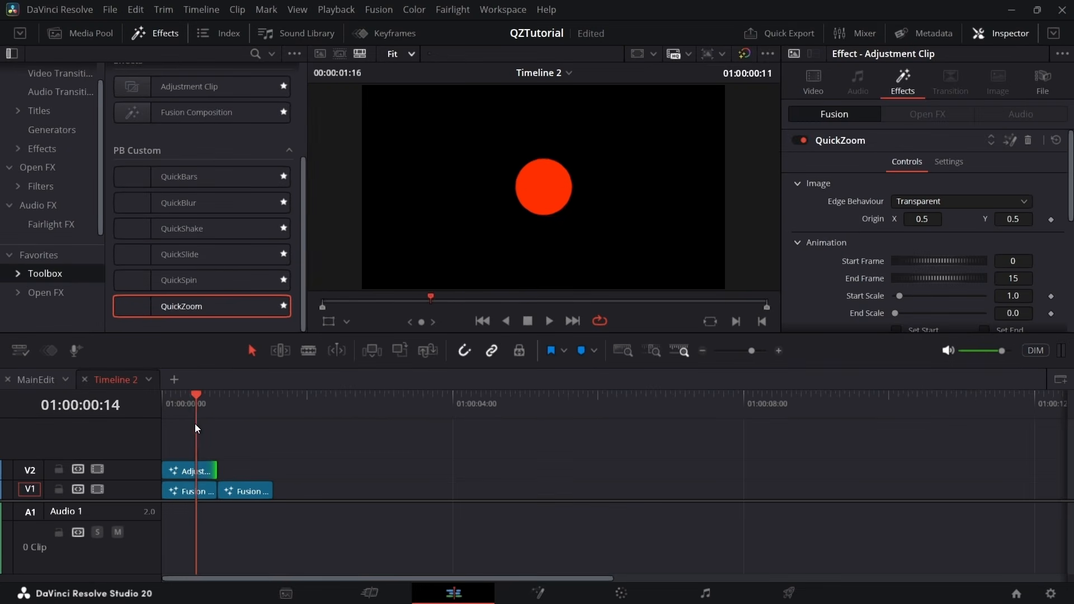
# Set the End Scale of the first adjustment clip's QuickZoom effect to 1.5
pyautogui.scroll(-3, 909, 296)
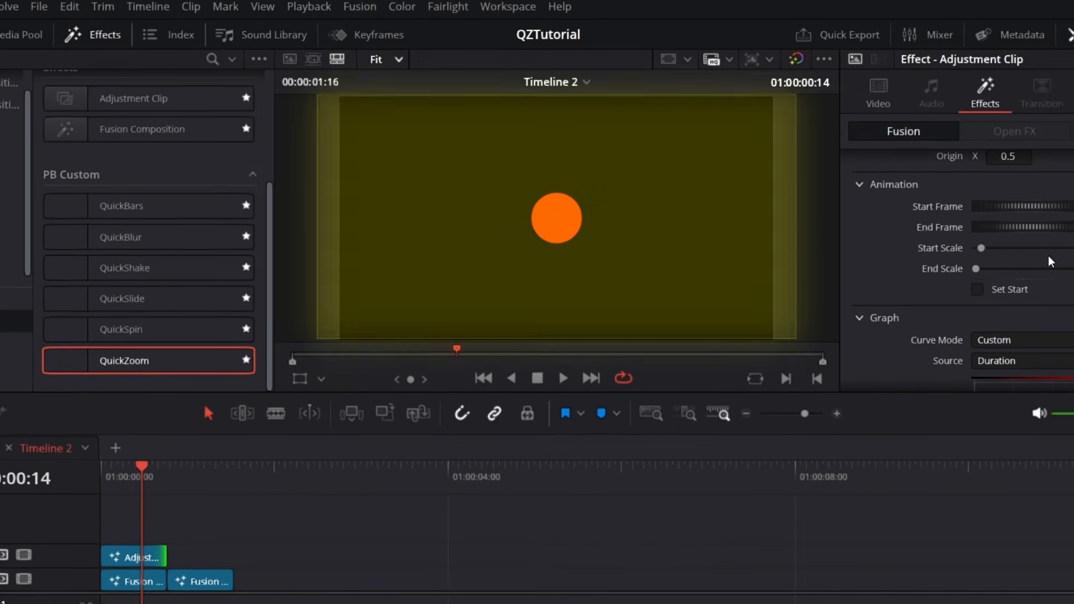
pyautogui.moveTo(143, 479); pyautogui.dragTo(155, 478)
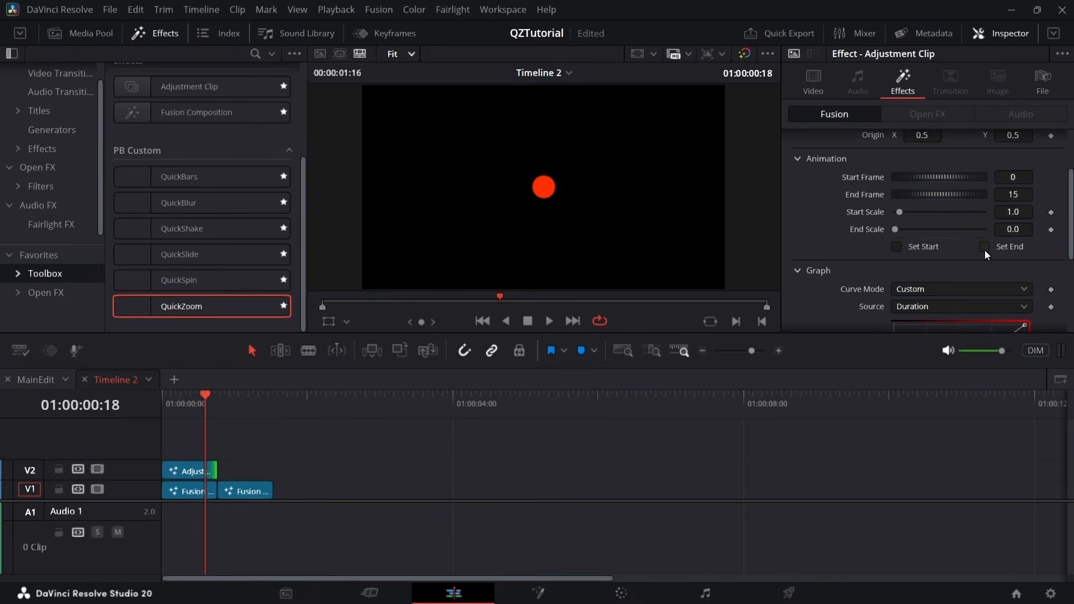
pyautogui.click(1012, 229)
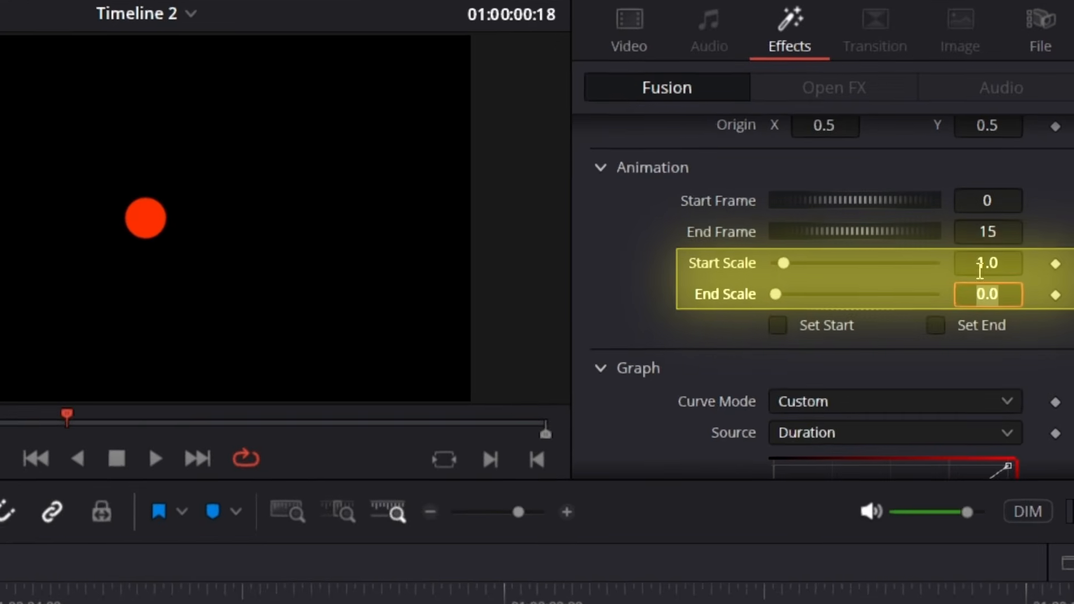
pyautogui.write('1.5')
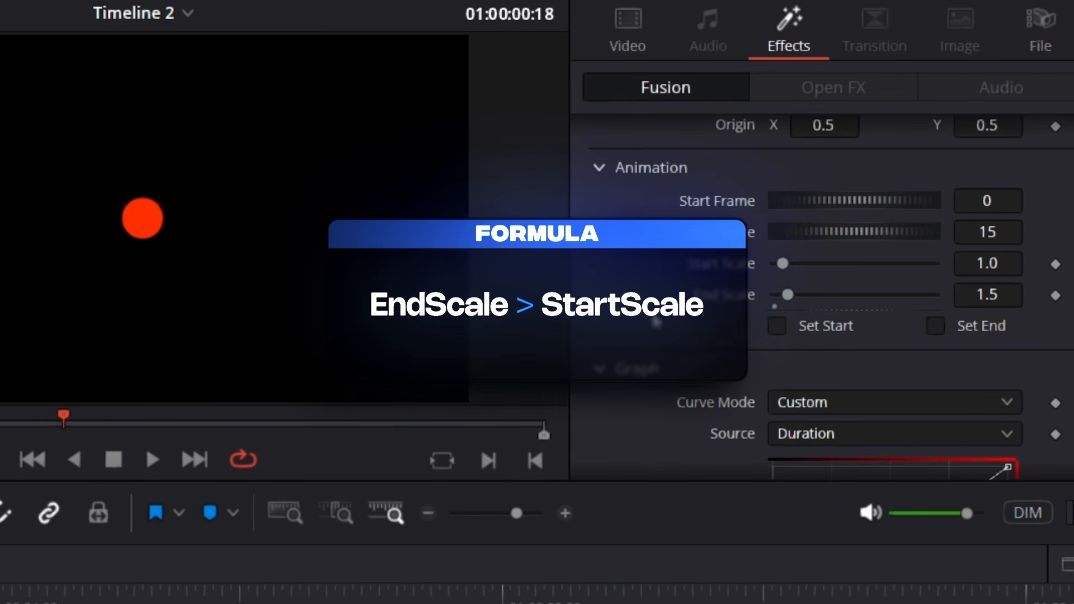
pyautogui.press('Return')
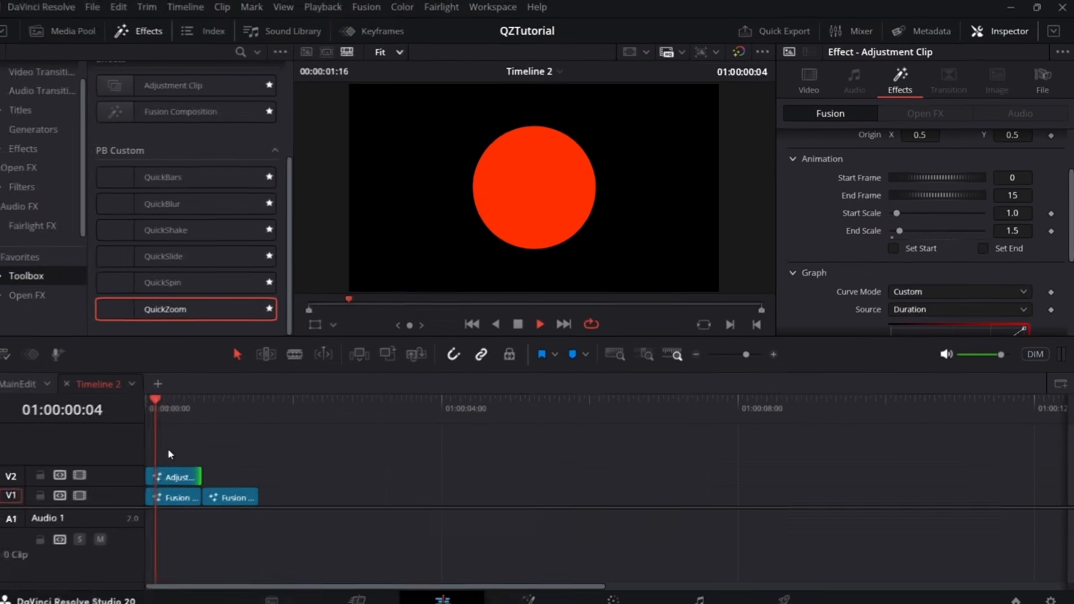
# Reshape the first adjustment clip's QuickZoom curve into an ease-in that starts almost flat and rises steeply at the end
pyautogui.scroll(-5, 987, 240)
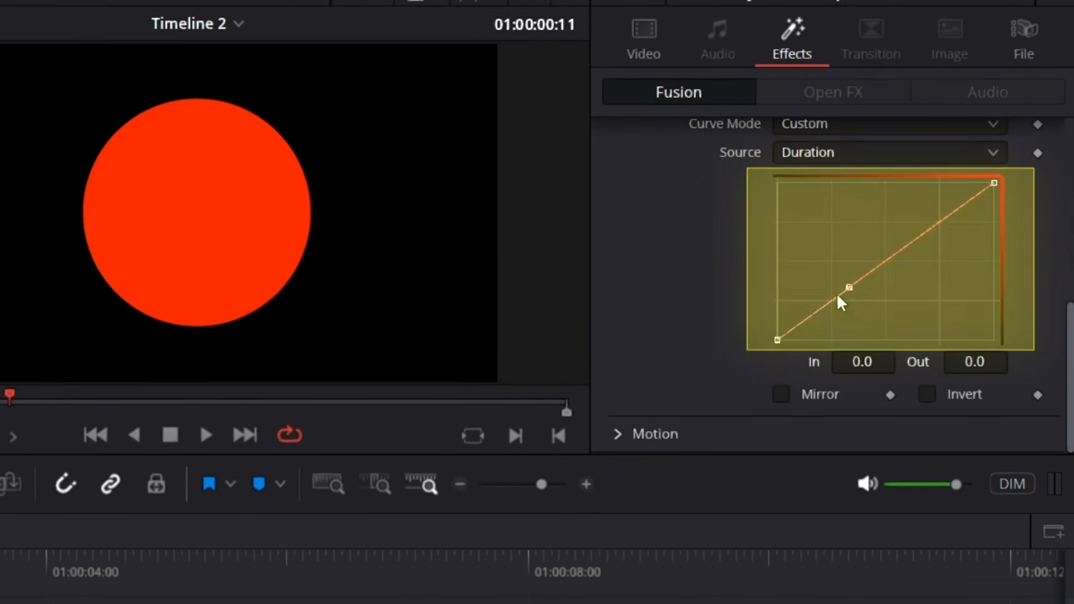
pyautogui.moveTo(849, 288); pyautogui.dragTo(988, 343)
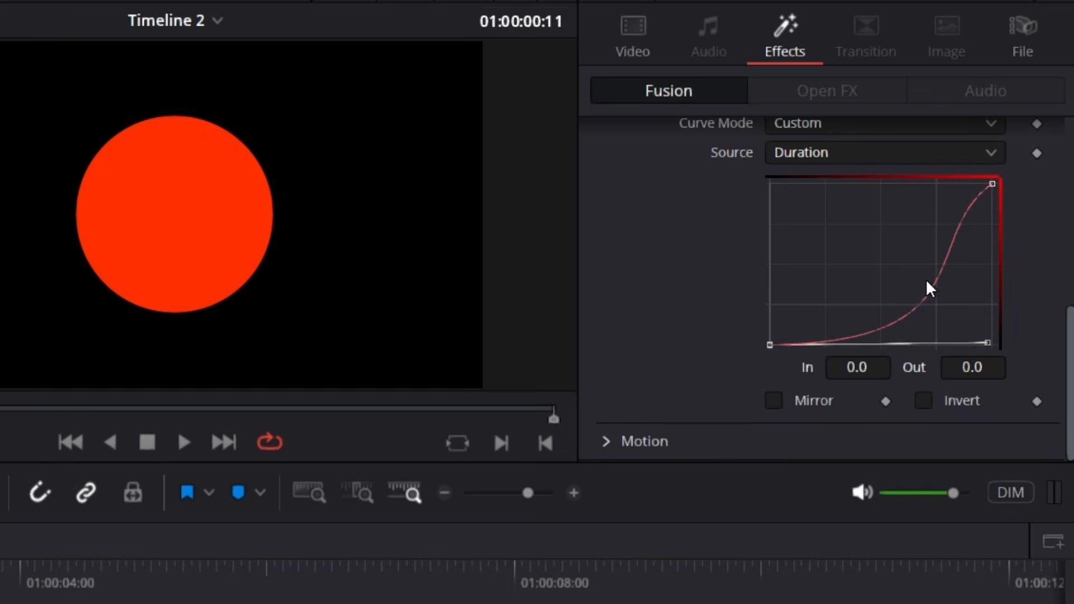
pyautogui.click(993, 184)
pyautogui.moveTo(913, 238); pyautogui.dragTo(980, 330)
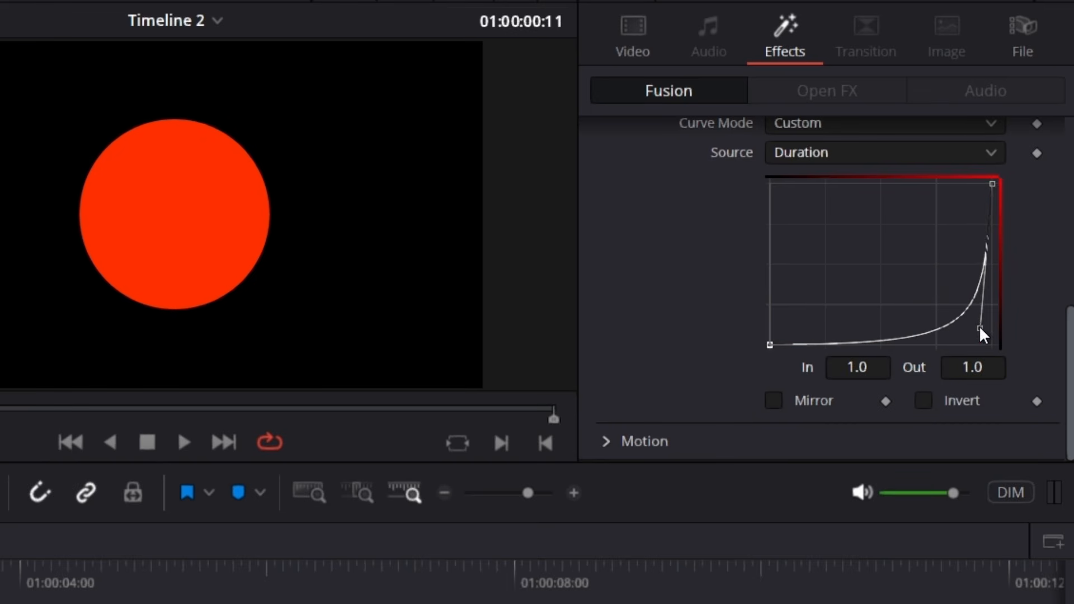
pyautogui.click(770, 345)
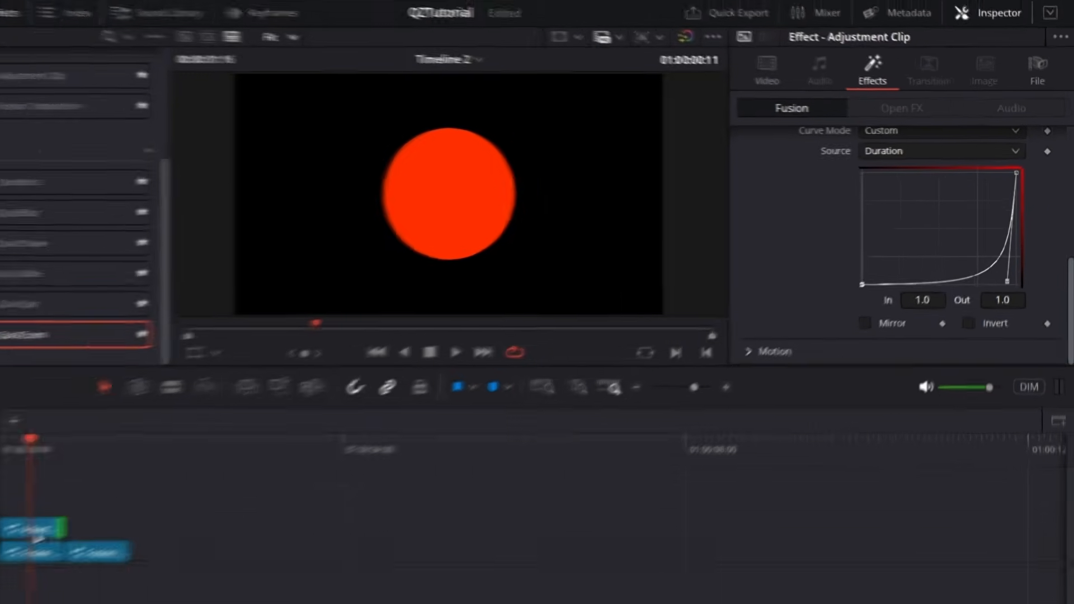
# Duplicate the adjustment clip on V2 above the second Fusion clip and set the copy's Start Scale to 0.8
pyautogui.moveTo(46, 535); pyautogui.dragTo(108, 536)
pyautogui.scroll(3, 980, 245)
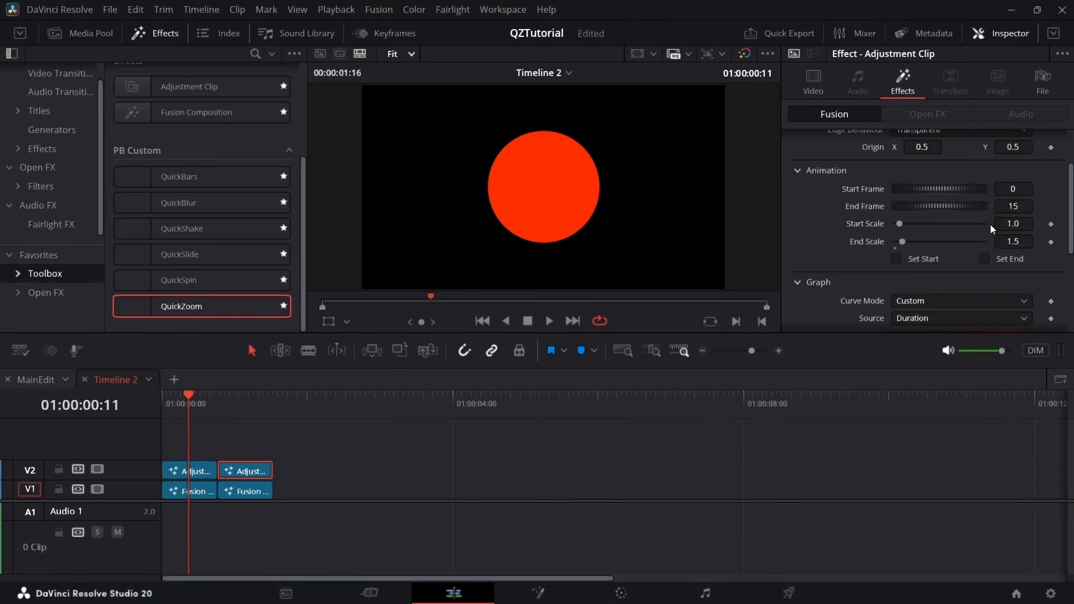
pyautogui.doubleClick(1022, 229)
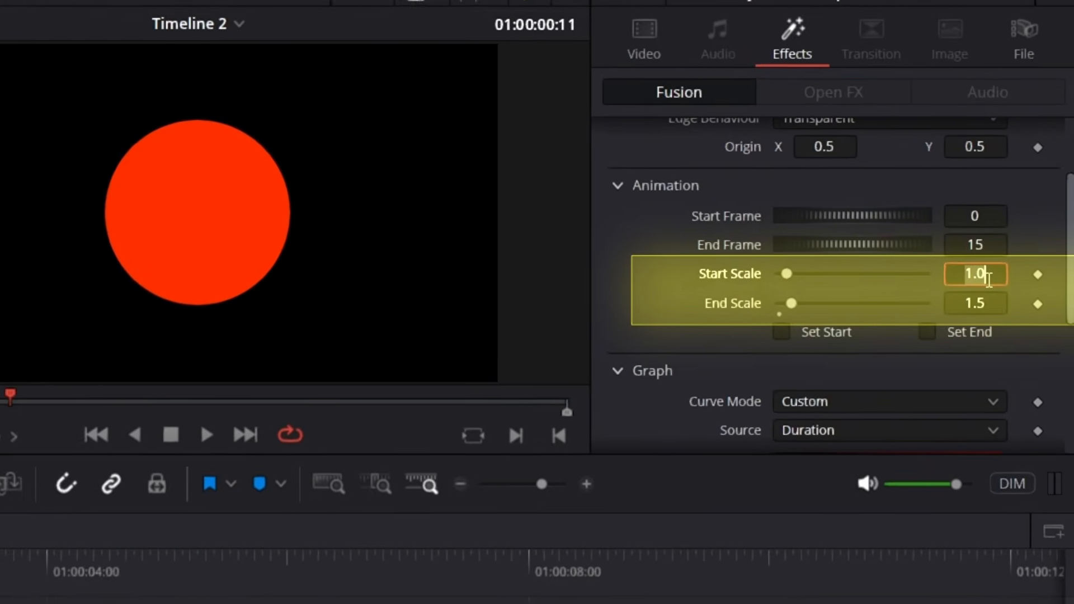
pyautogui.write('.8')
pyautogui.press('Return')
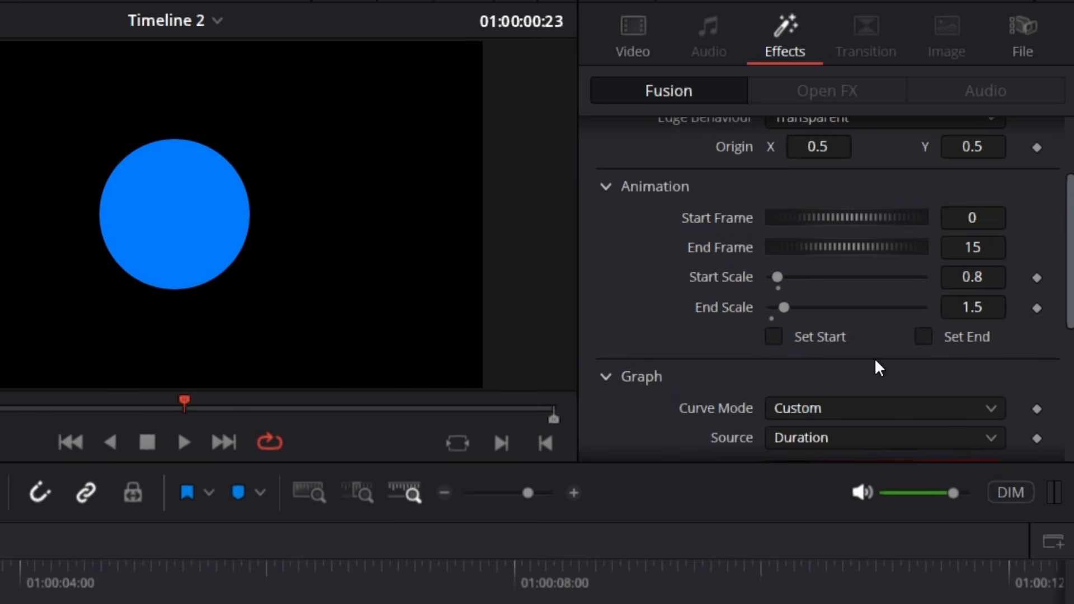
# Set the second adjustment clip's Start Scale to 0.7 and End Scale to 1.1
pyautogui.doubleClick(983, 276)
pyautogui.write('.7')
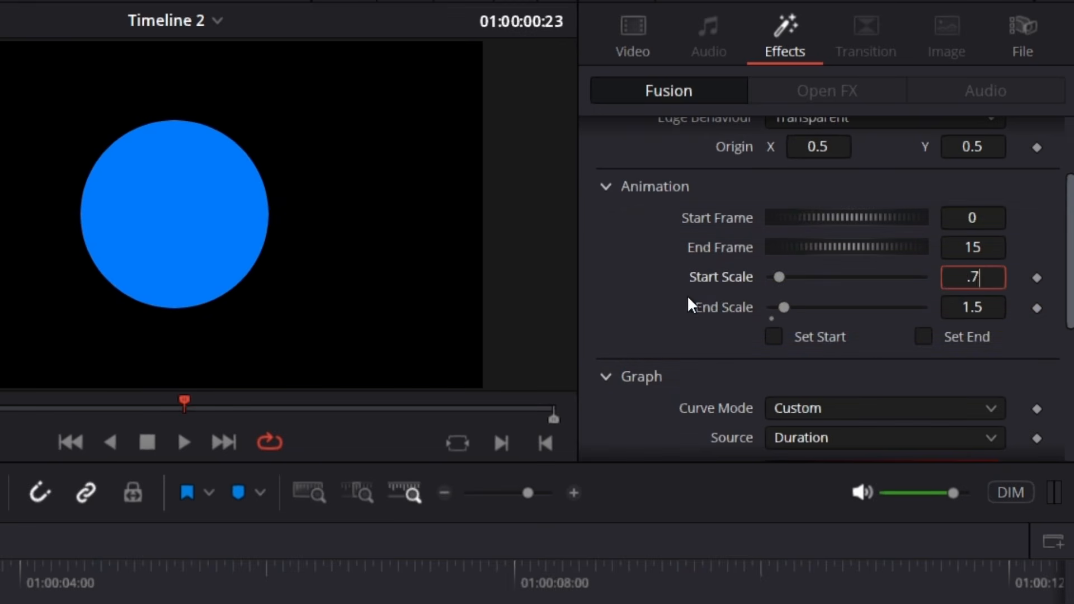
pyautogui.press('Return')
pyautogui.click(988, 307)
pyautogui.write('1.')
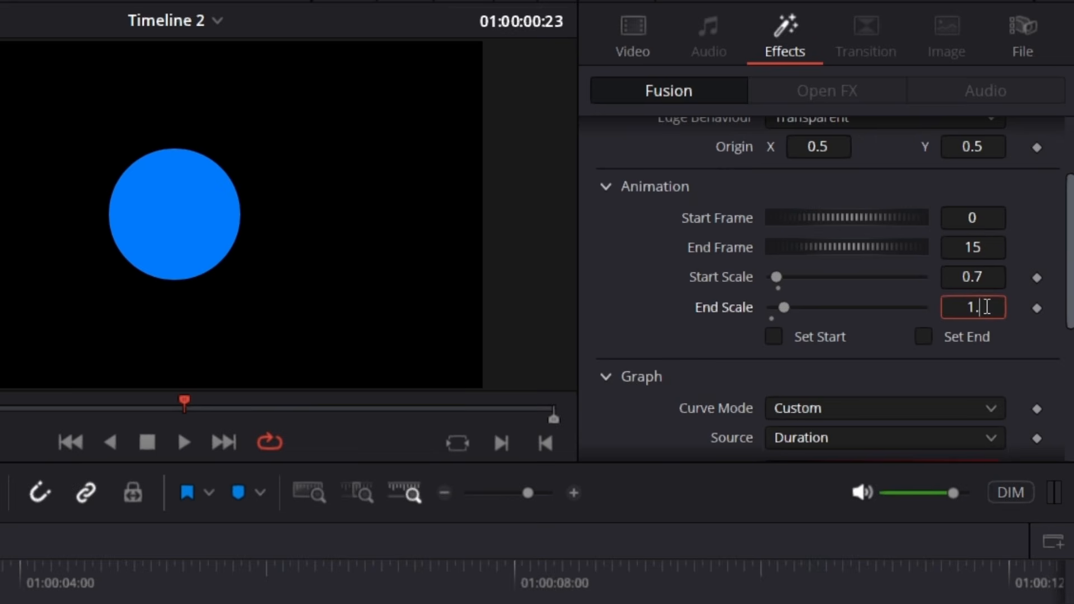
pyautogui.write('1')
pyautogui.press('Return')
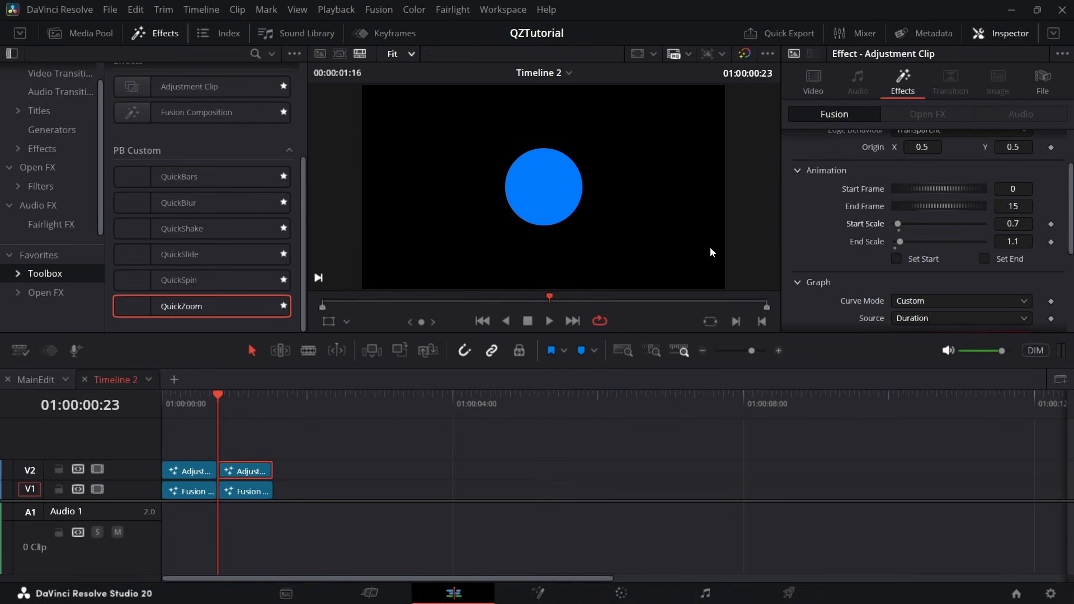
# Play the timeline from the start to check the scale change across the two clips
pyautogui.moveTo(220, 413); pyautogui.dragTo(152, 439)
pyautogui.press('space')
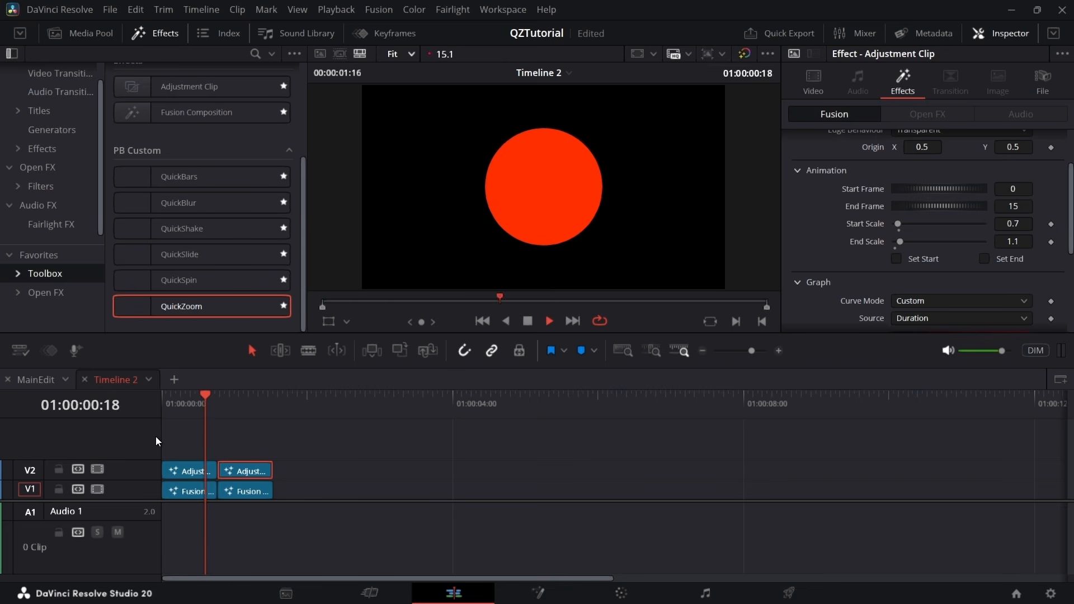
pyautogui.press('space')
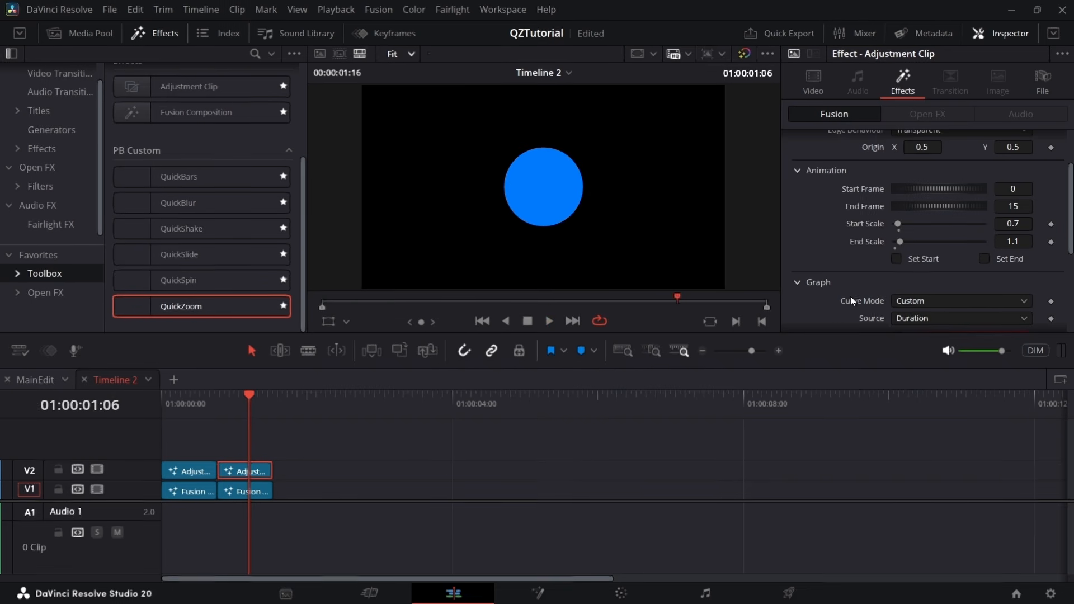
# Reshape the second adjustment clip's QuickZoom curve into an ease-out that rises steeply at first and flattens toward the end
pyautogui.scroll(-3, 850, 296)
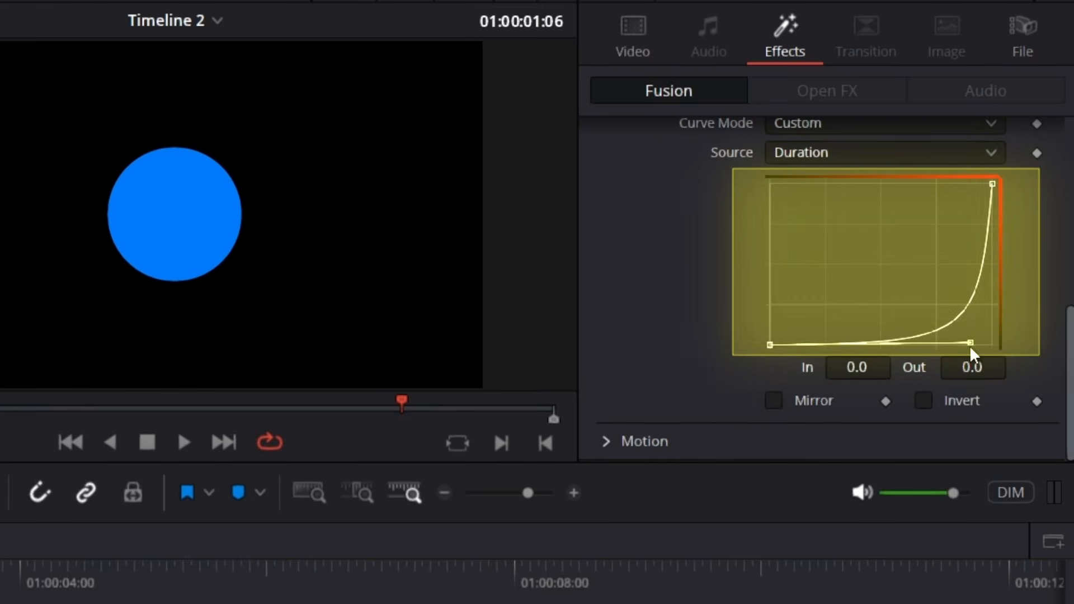
pyautogui.moveTo(969, 343); pyautogui.dragTo(778, 192)
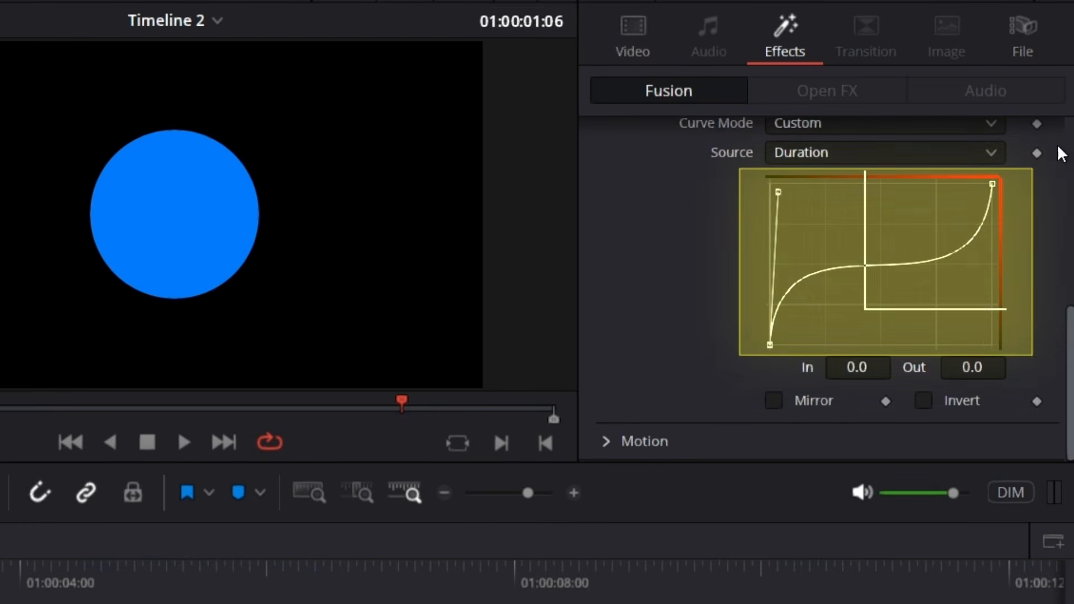
pyautogui.moveTo(979, 337); pyautogui.dragTo(789, 189)
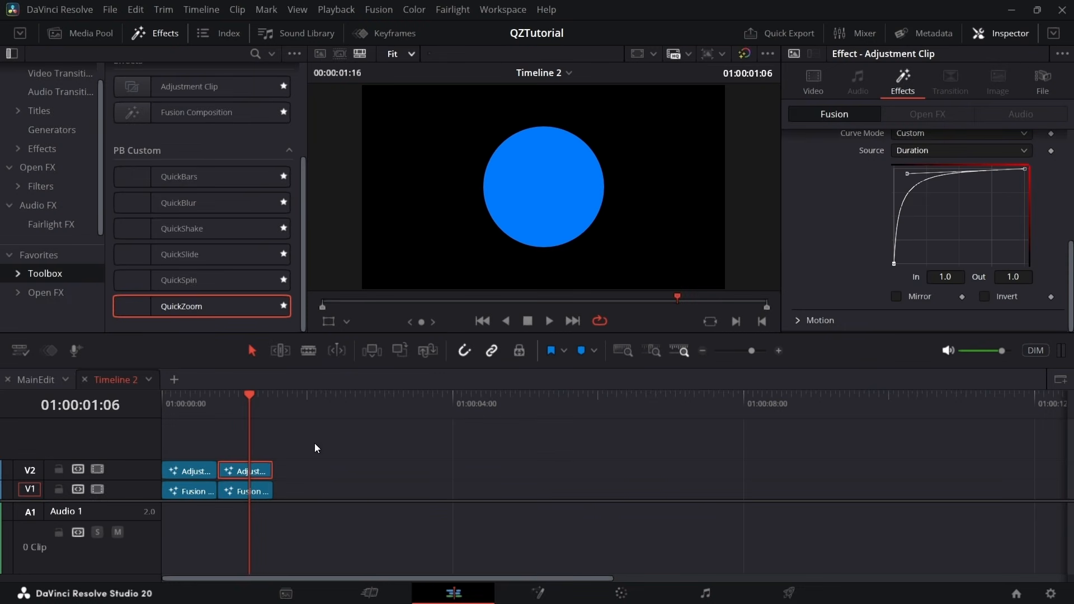
# Play back the zoom transition with the new easing curves on both adjustment clips
pyautogui.click(200, 470)
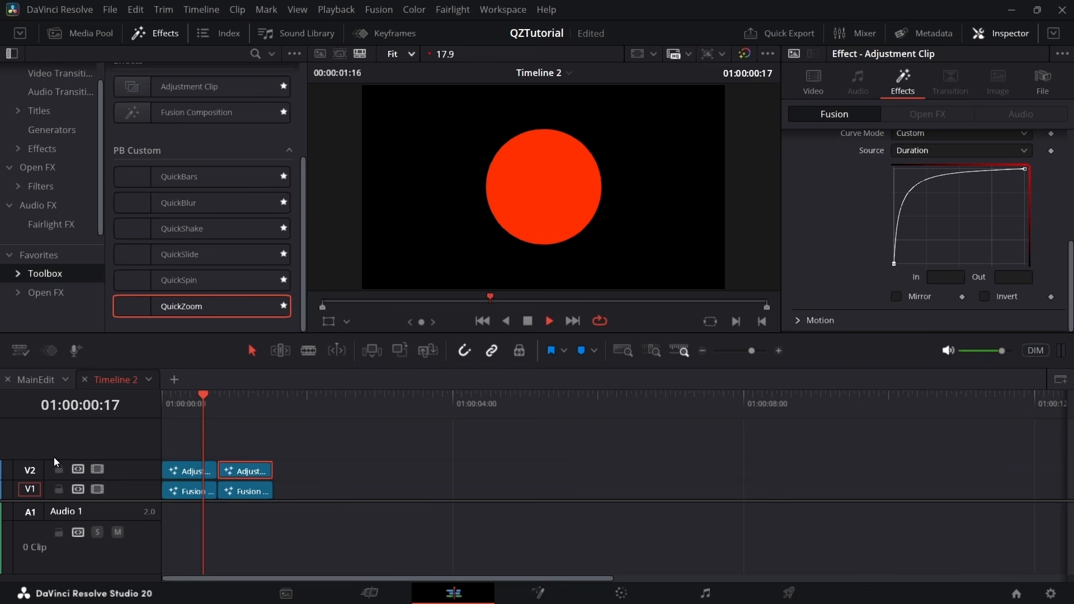
pyautogui.press('space')
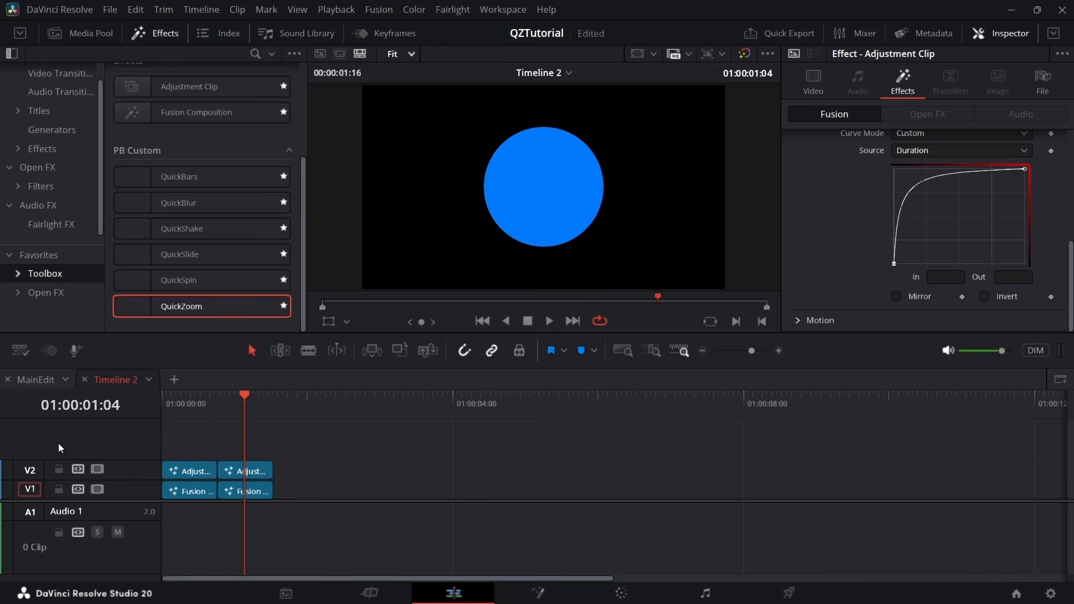
pyautogui.press('space')
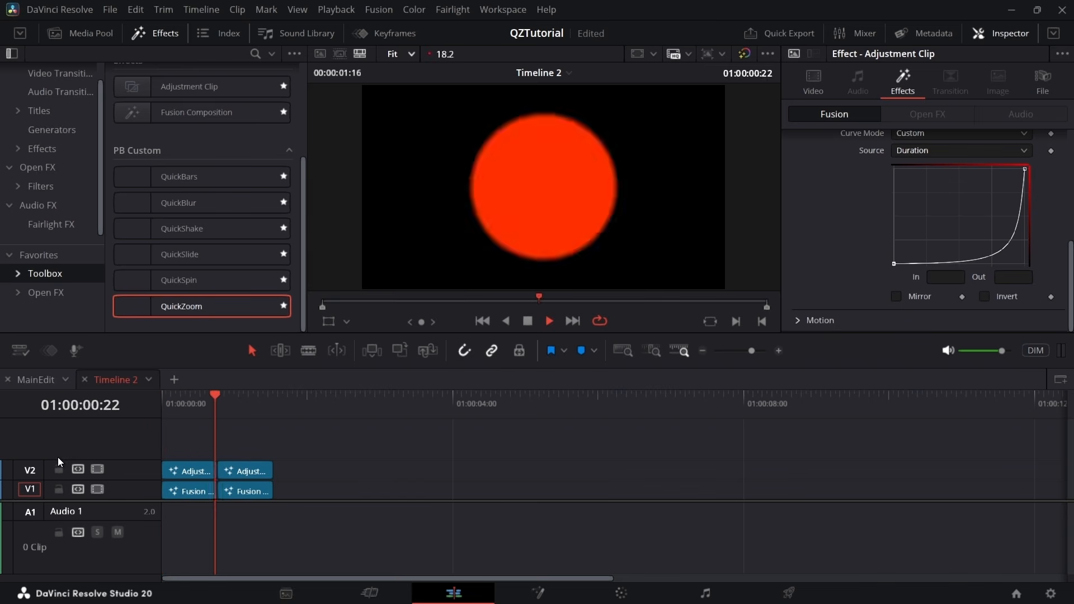
pyautogui.click(203, 434)
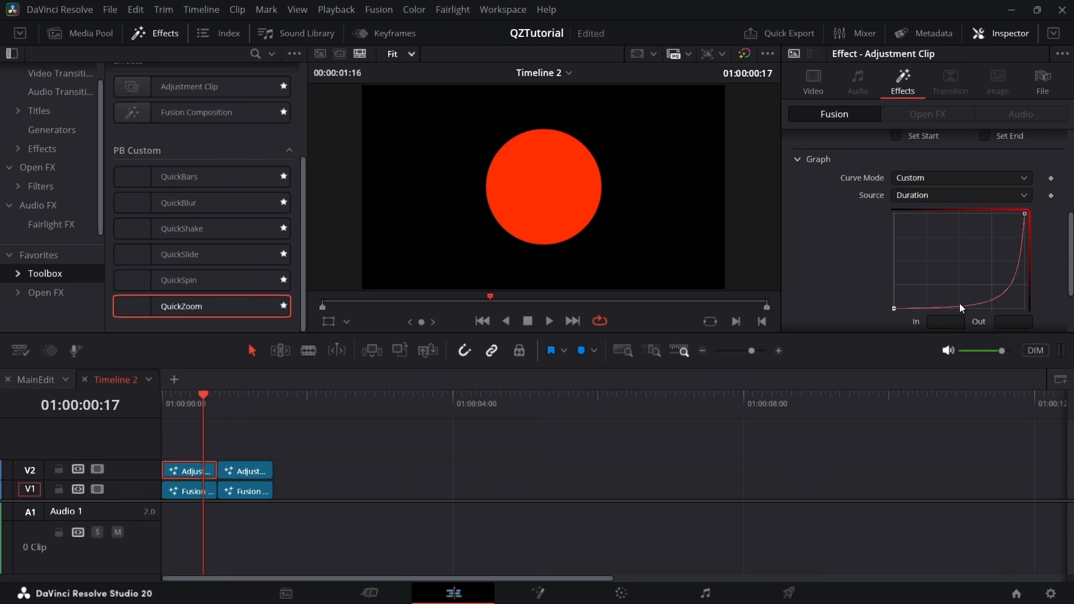
# Raise Motion Blur to 1.0 in the QuickZoom motion settings of both adjustment clips
pyautogui.scroll(-1, 882, 297)
pyautogui.moveTo(940, 299); pyautogui.dragTo(990, 304)
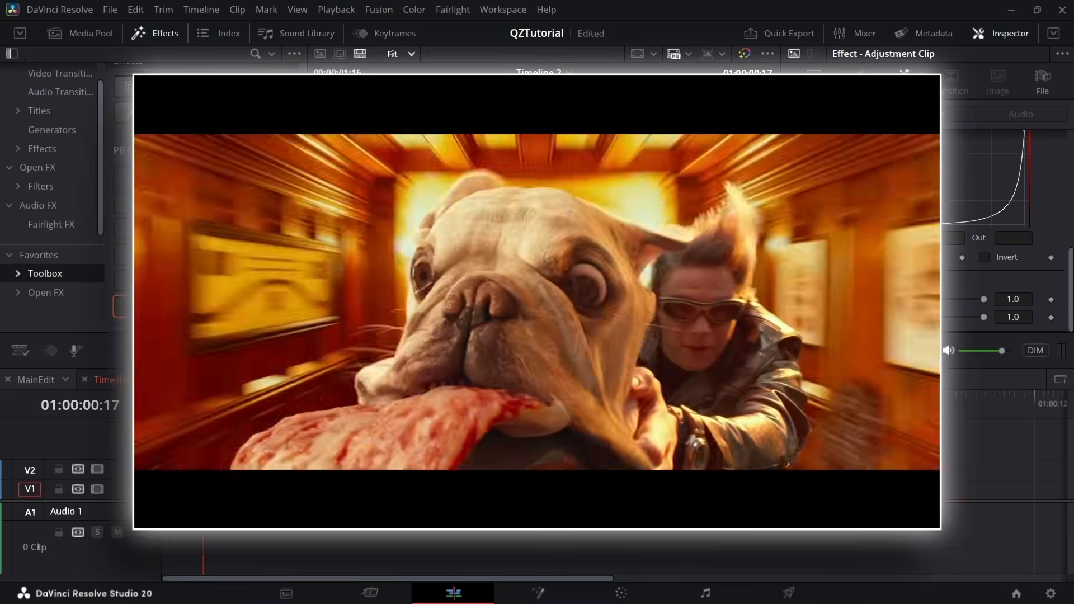
pyautogui.click(246, 471)
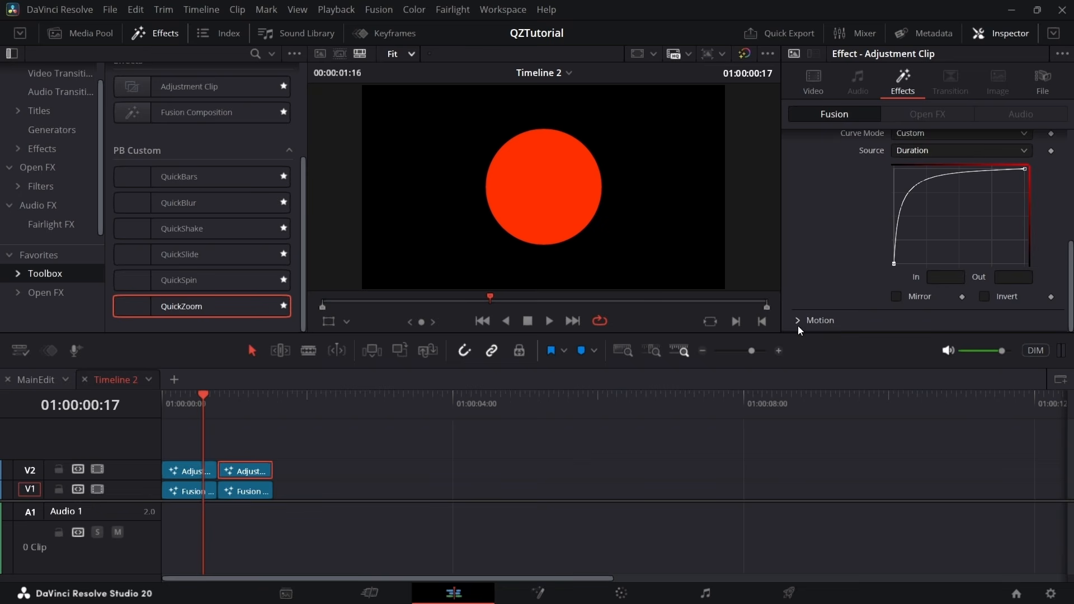
pyautogui.scroll(-1, 935, 302)
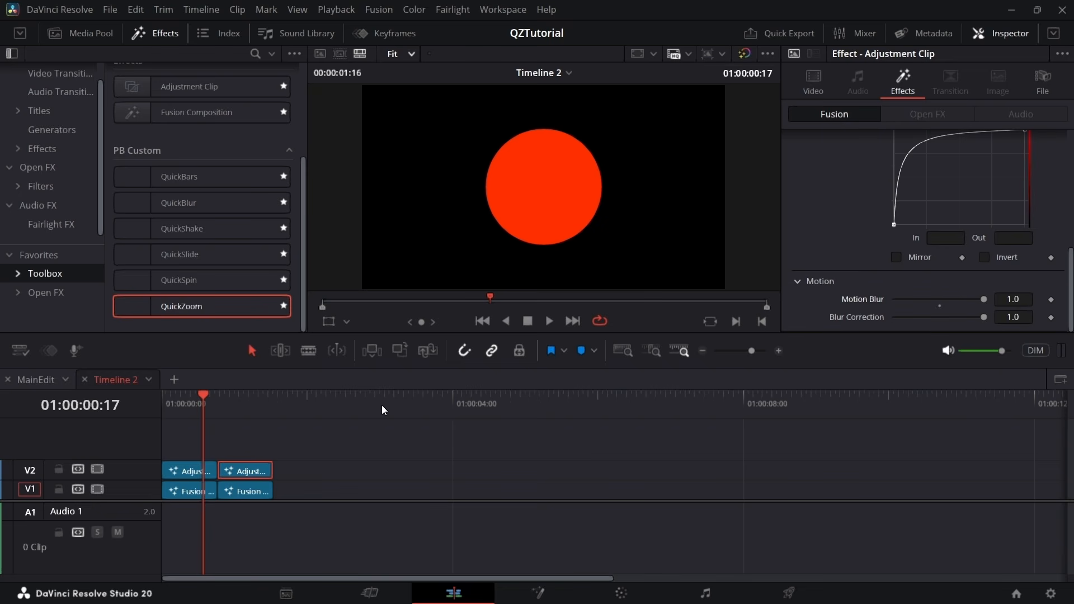
# Replay the timeline from the beginning several times to review the zoom transition with motion blur
pyautogui.press('Home')
pyautogui.press('space')
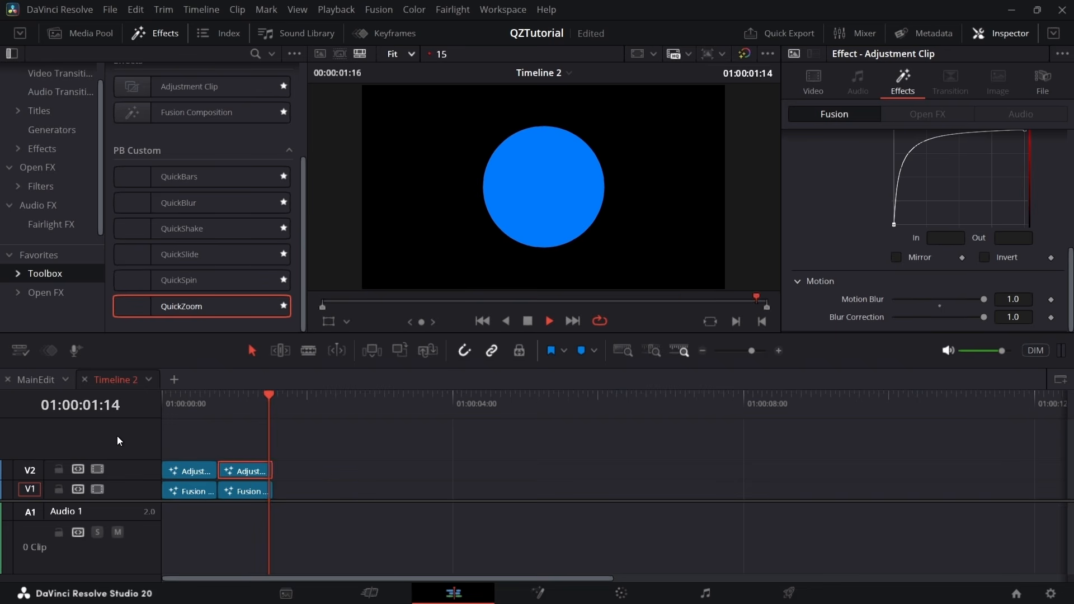
pyautogui.press('space')
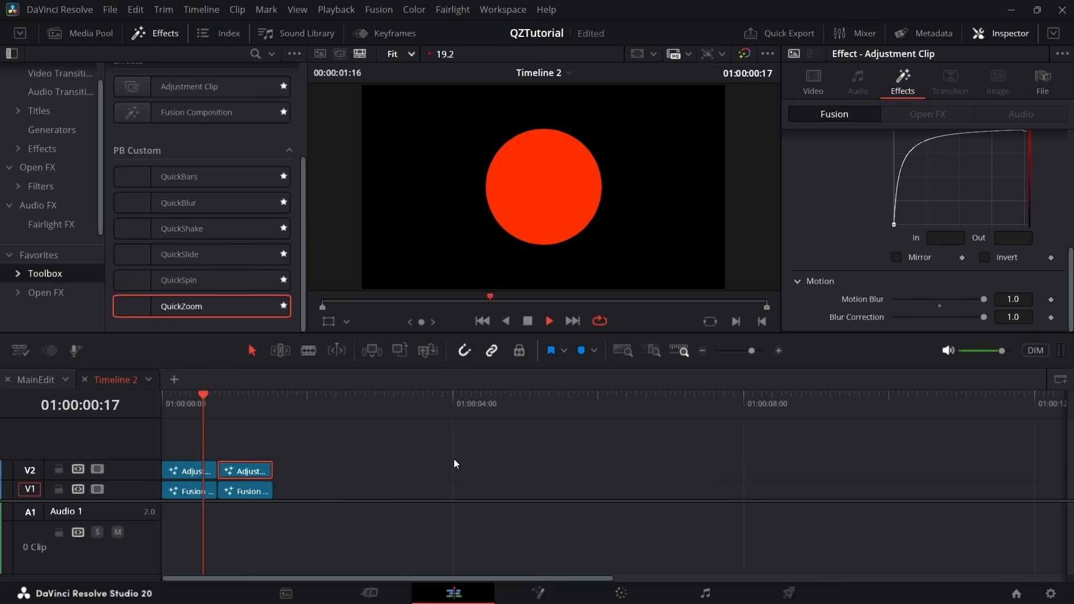
pyautogui.click(185, 403)
pyautogui.press('space')
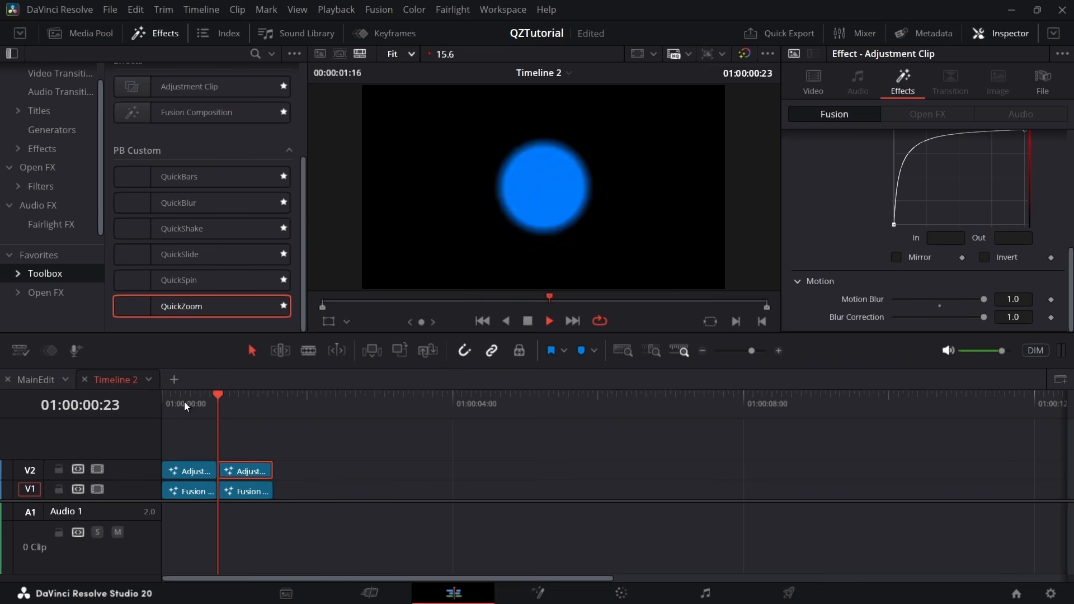
pyautogui.press('space')
pyautogui.click(165, 405)
pyautogui.press('space')
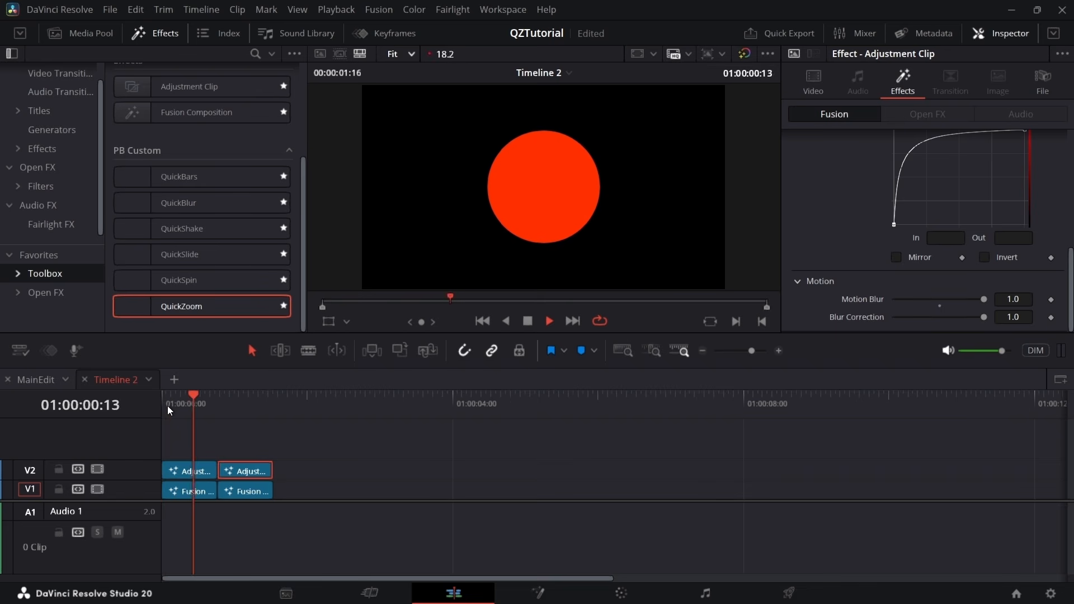
pyautogui.press('space')
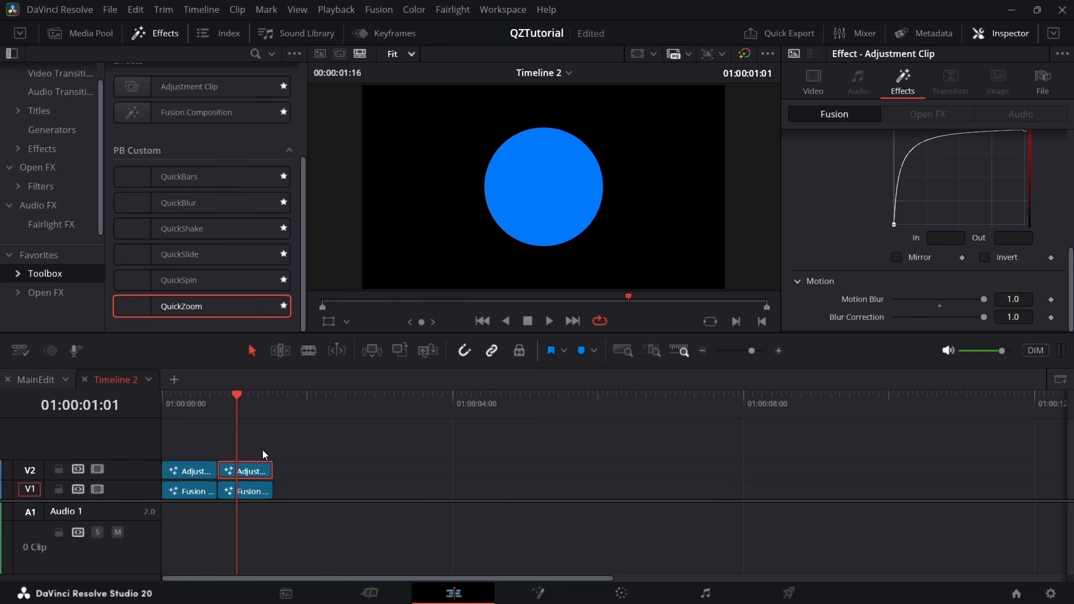
# Delete both adjustment clips and extend the first Fusion composition over the second one on track V1
pyautogui.scroll(5, 864, 226)
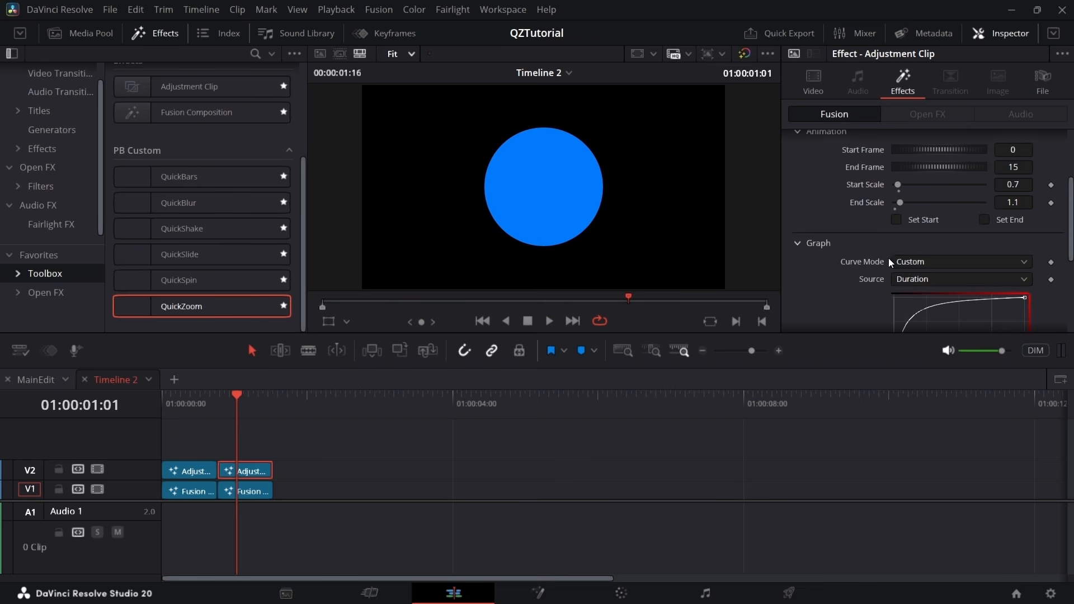
pyautogui.scroll(3, 887, 235)
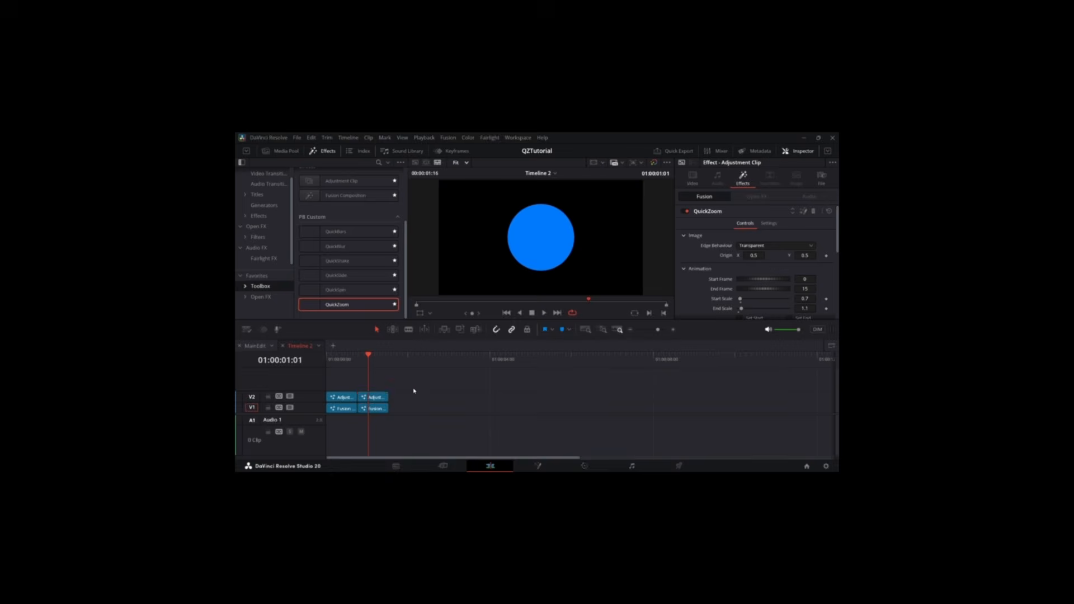
pyautogui.moveTo(413, 389); pyautogui.dragTo(351, 396)
pyautogui.press('Delete')
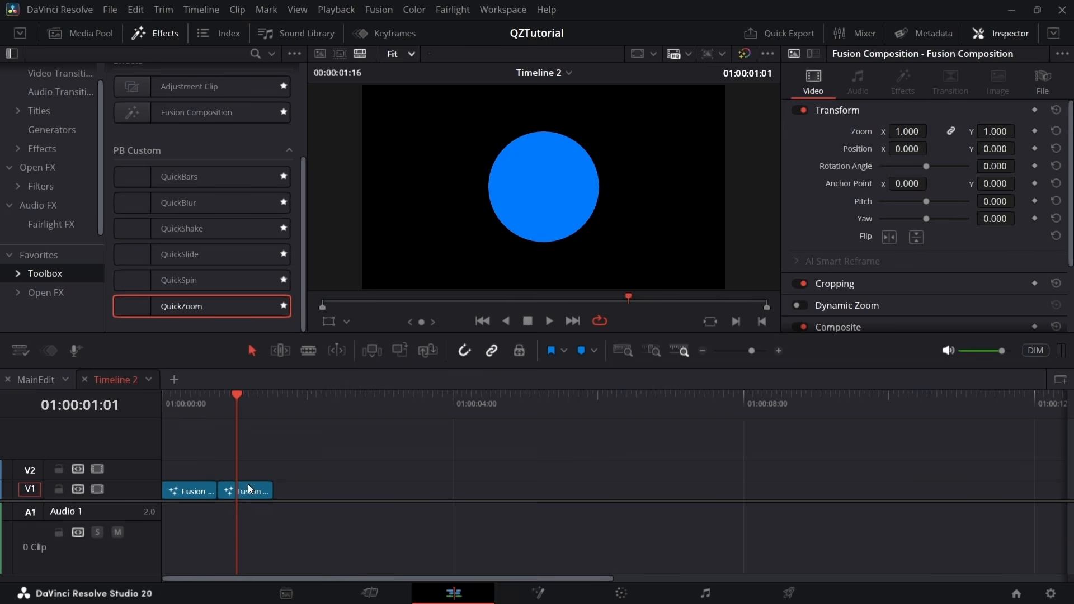
pyautogui.moveTo(208, 493); pyautogui.dragTo(262, 487)
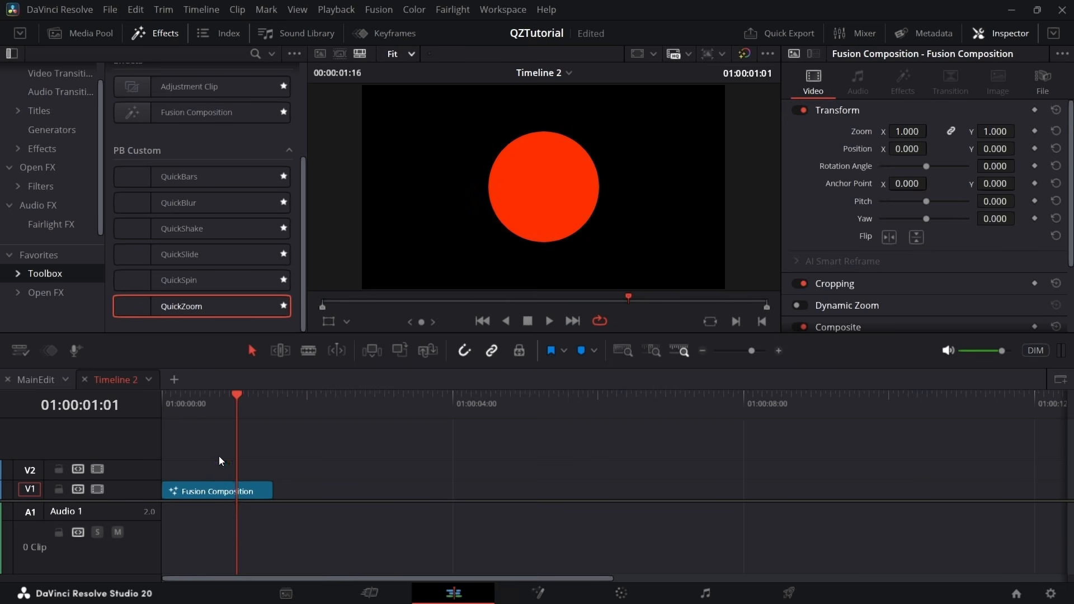
# Add a new adjustment clip on V2 above the Fusion composition and trim it to the same length
pyautogui.moveTo(165, 302); pyautogui.dragTo(241, 476)
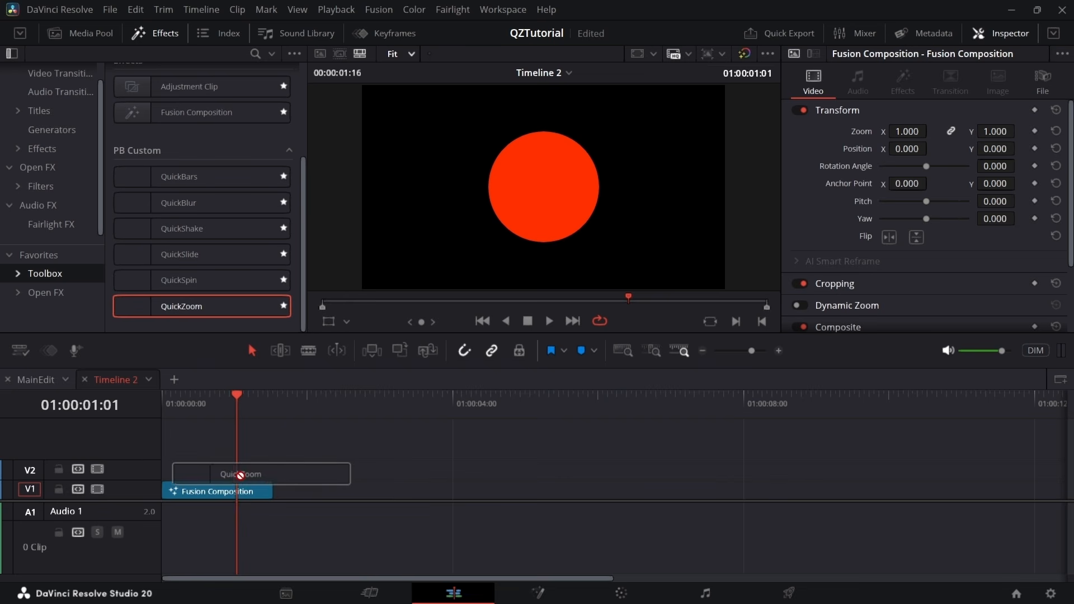
pyautogui.moveTo(207, 92); pyautogui.dragTo(184, 472)
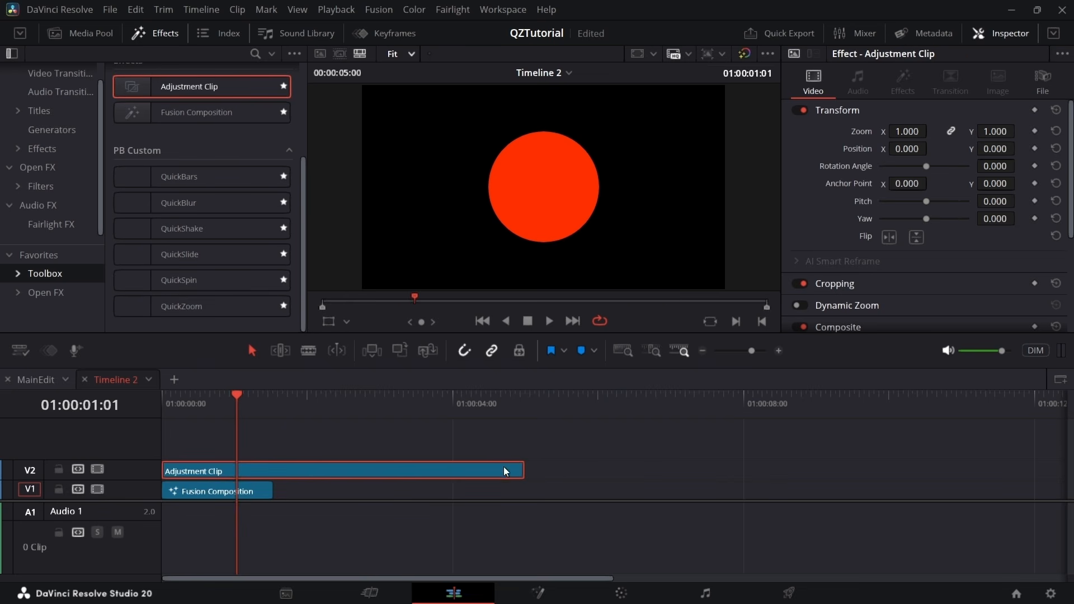
pyautogui.moveTo(518, 468); pyautogui.dragTo(259, 458)
pyautogui.click(228, 472)
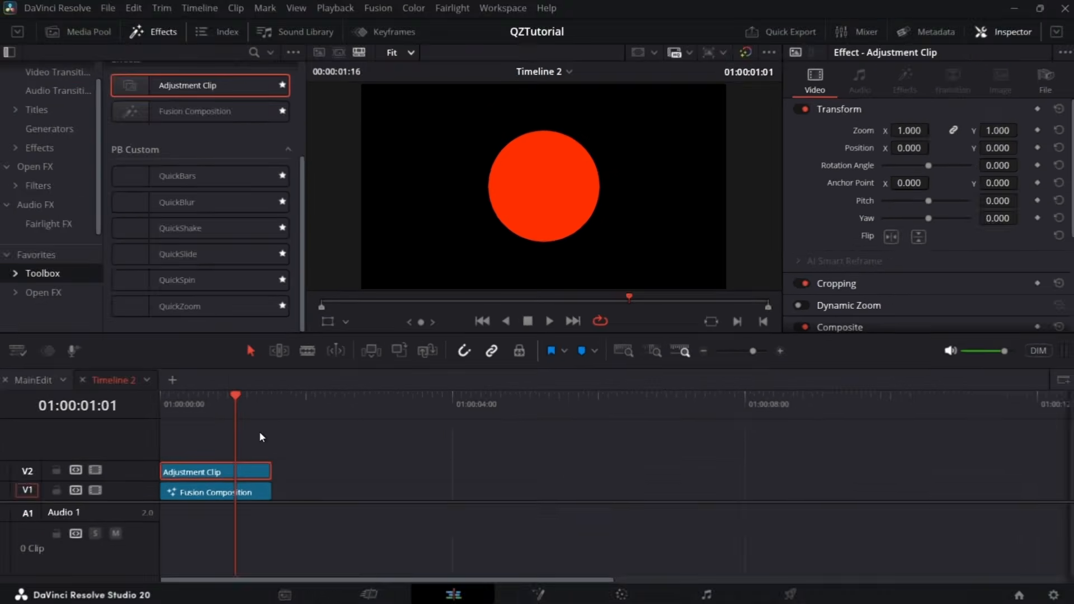
# Apply the QuickZoom effect to the adjustment clip and scrub through its default zoom
pyautogui.moveTo(182, 304); pyautogui.dragTo(229, 467)
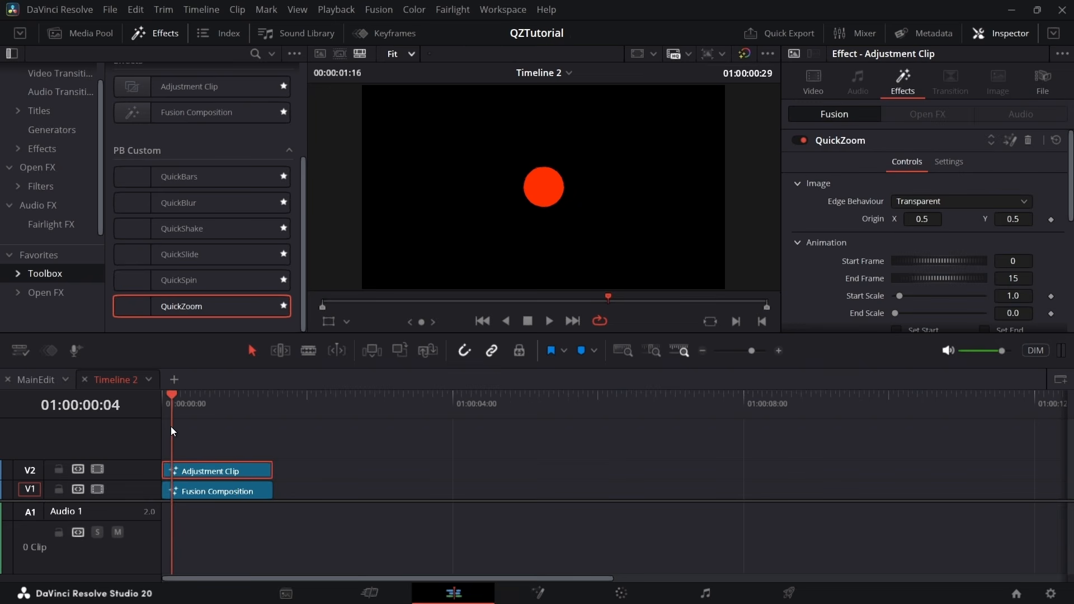
pyautogui.moveTo(170, 426); pyautogui.dragTo(192, 418)
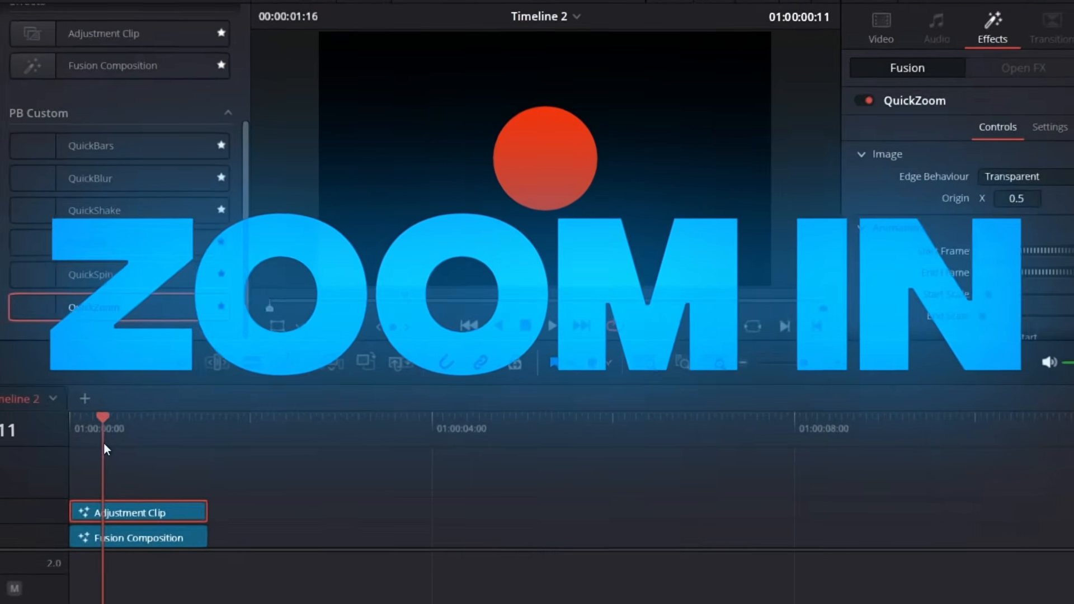
pyautogui.moveTo(103, 444); pyautogui.dragTo(155, 446)
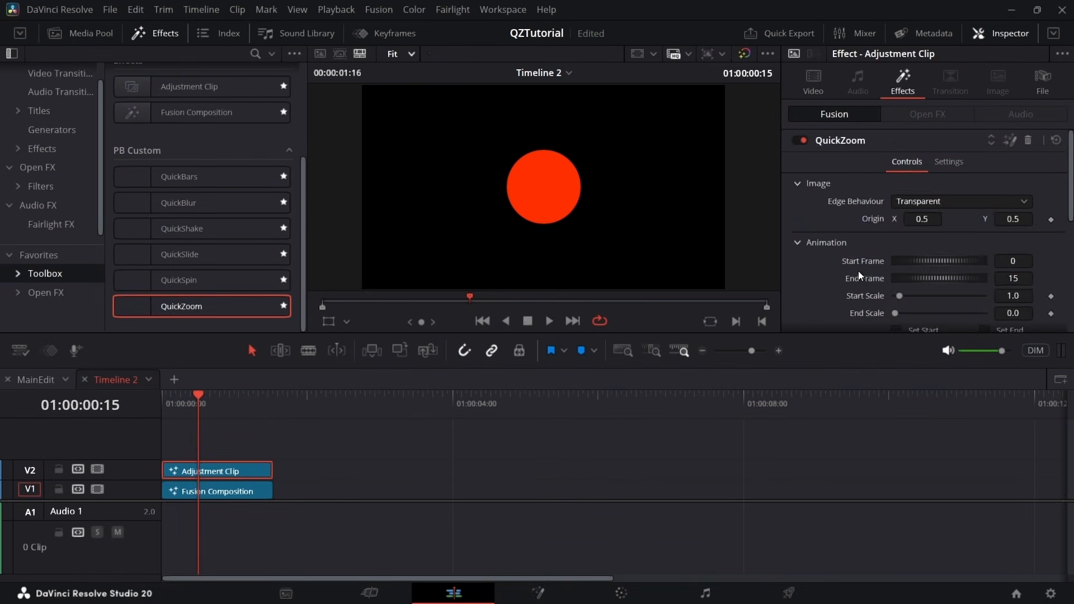
# Set the QuickZoom Start Scale to 0.0 and End Scale to 1.0 for a zoom in
pyautogui.scroll(-4, 862, 270)
pyautogui.scroll(3, 925, 253)
pyautogui.click(1007, 251)
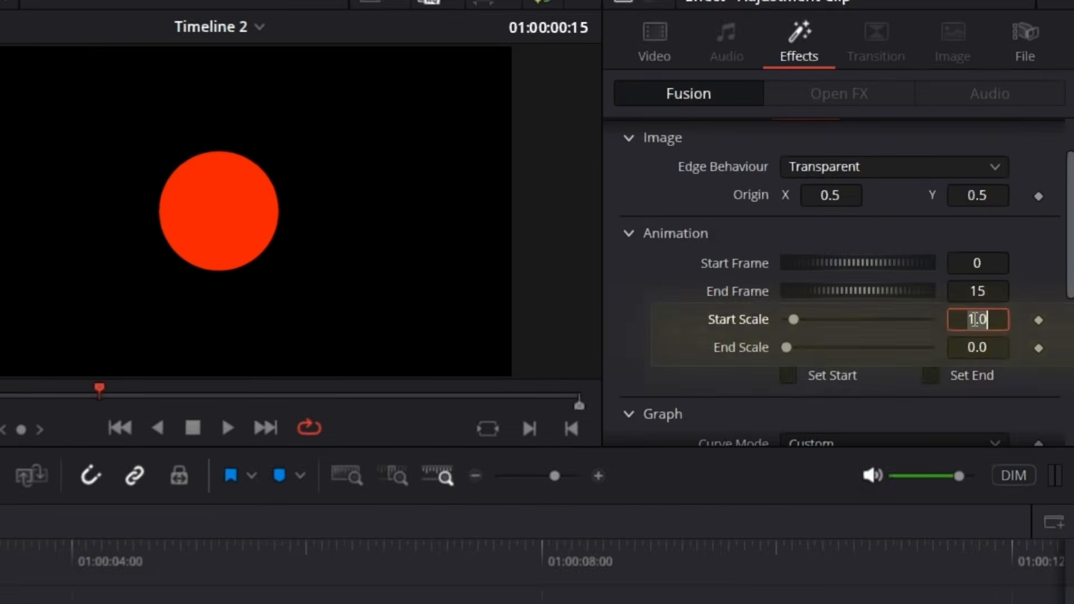
pyautogui.write('0')
pyautogui.press('Return')
pyautogui.click(993, 347)
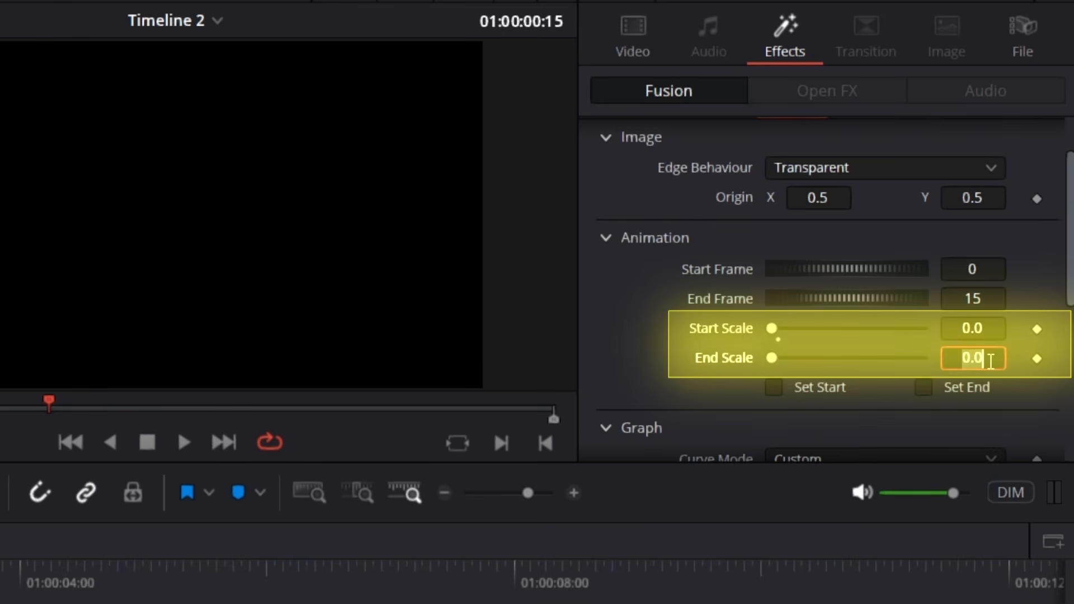
pyautogui.write('1')
pyautogui.press('Return')
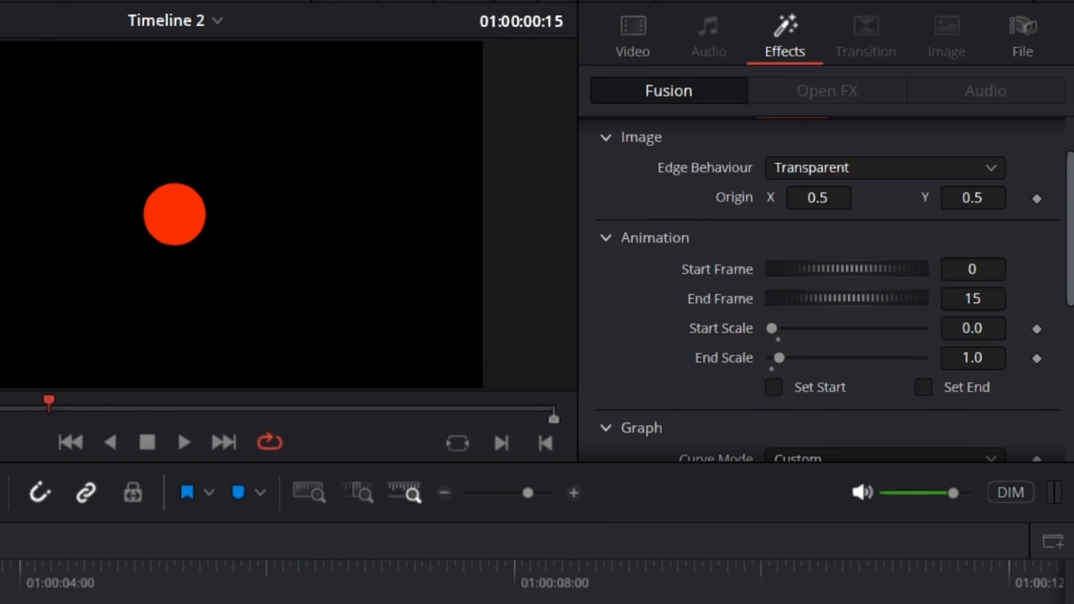
# Play the timeline from the beginning and scrub back through the clip to review the zoom in
pyautogui.press('Home')
pyautogui.press('space')
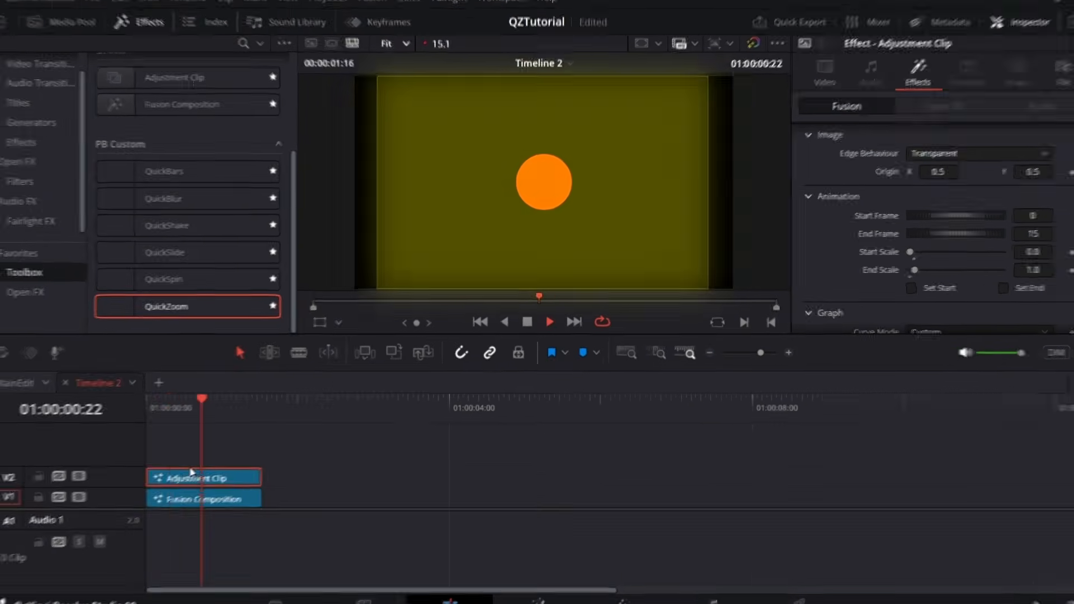
pyautogui.press('space')
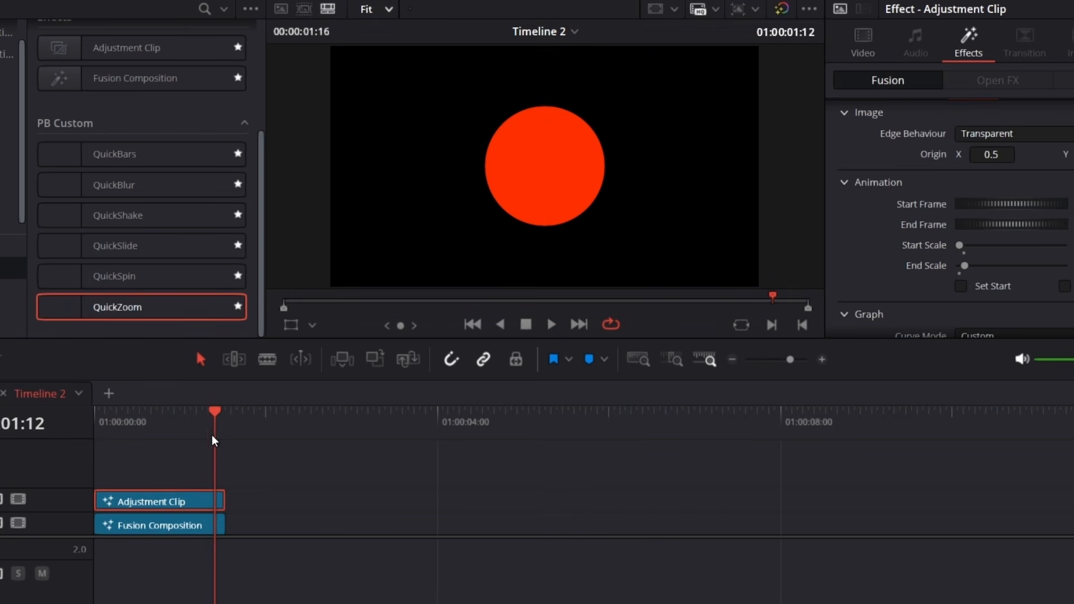
pyautogui.moveTo(214, 441); pyautogui.dragTo(172, 451)
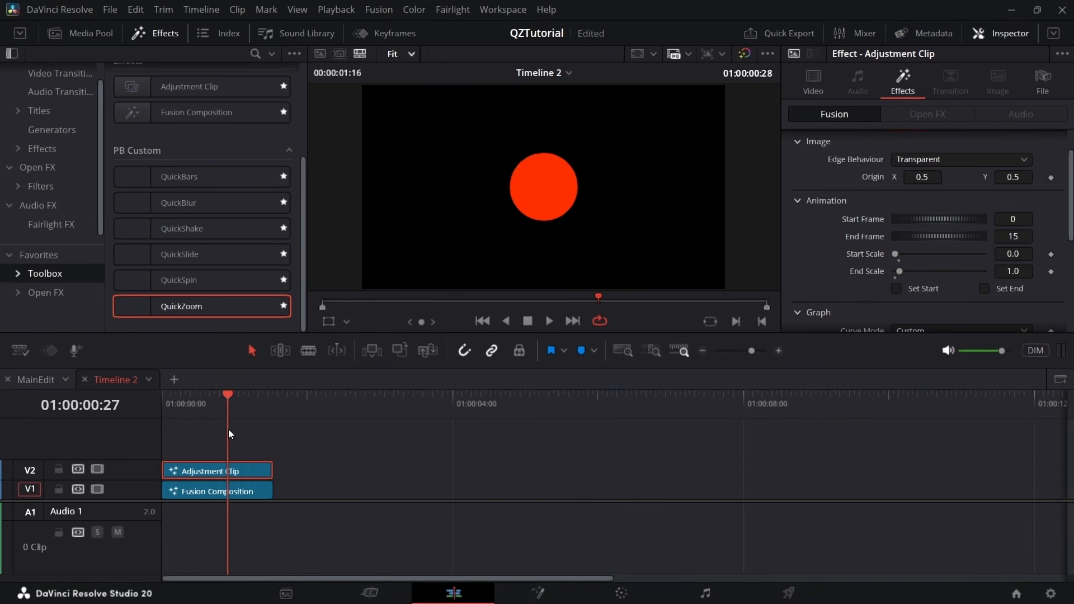
# Add a keyframe partway along the QuickZoom graph line
pyautogui.scroll(2, 867, 255)
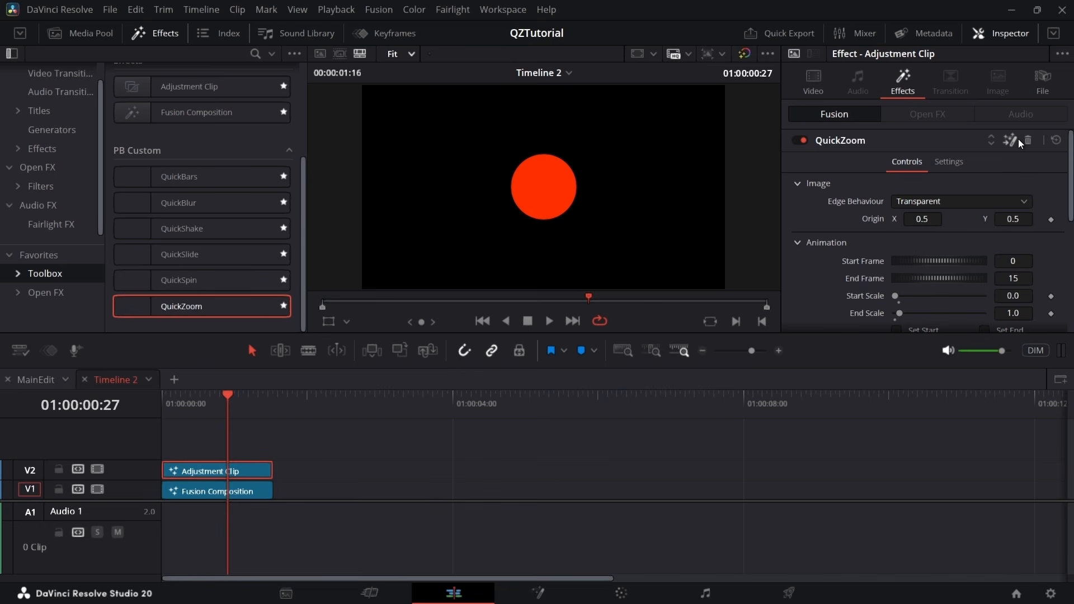
pyautogui.scroll(-4, 877, 247)
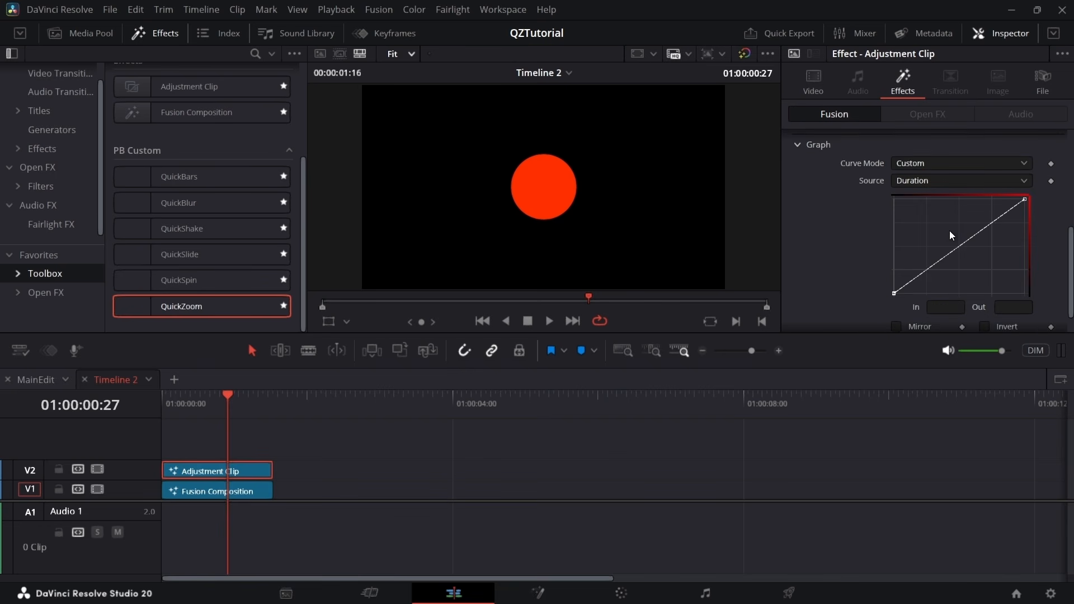
pyautogui.click(949, 260)
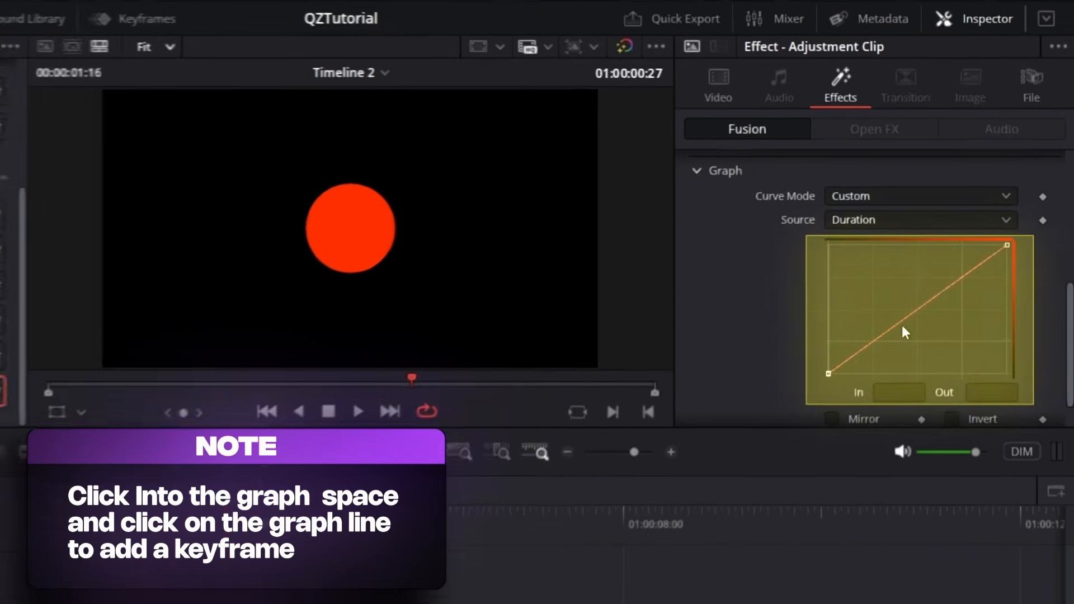
pyautogui.click(947, 255)
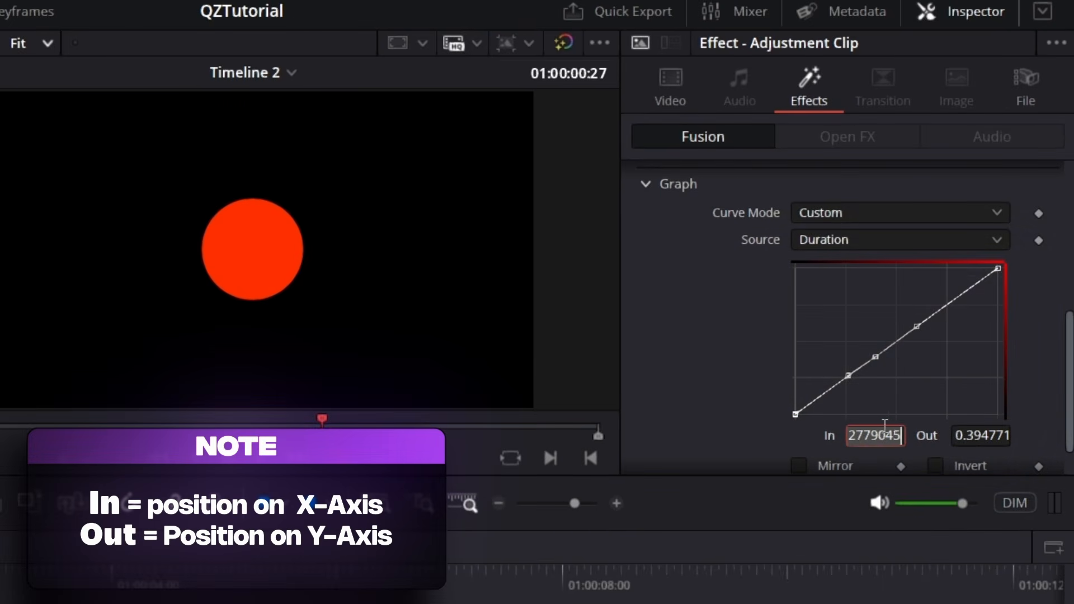
pyautogui.write('1')
pyautogui.click(758, 401)
pyautogui.hotkey('ctrl', 'z')
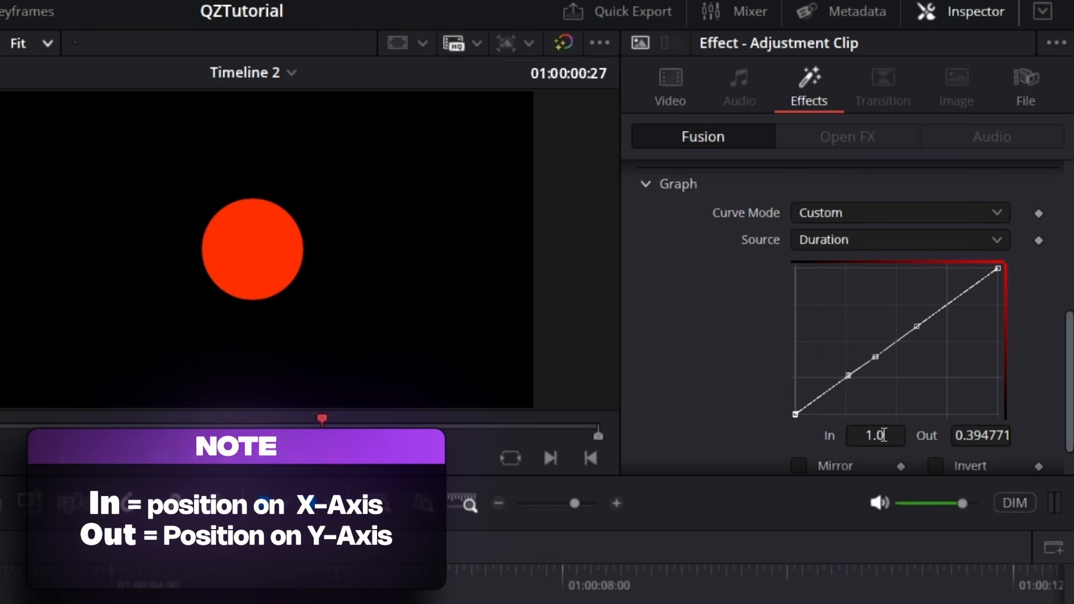
# Set the added graph keyframe's In to 0.25 and Out to 1.0
pyautogui.click(884, 436)
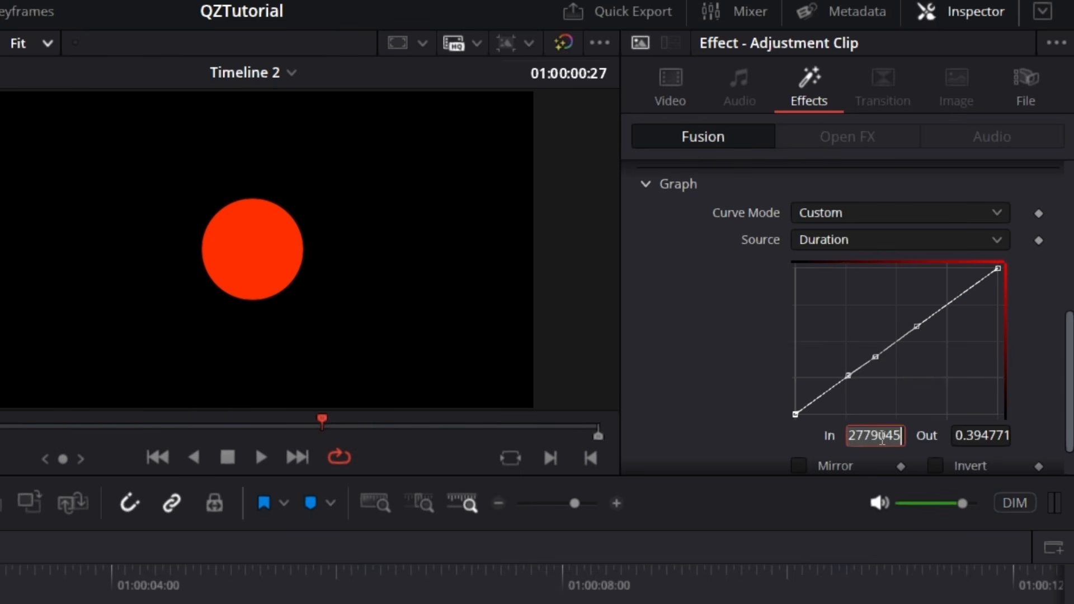
pyautogui.press('Return')
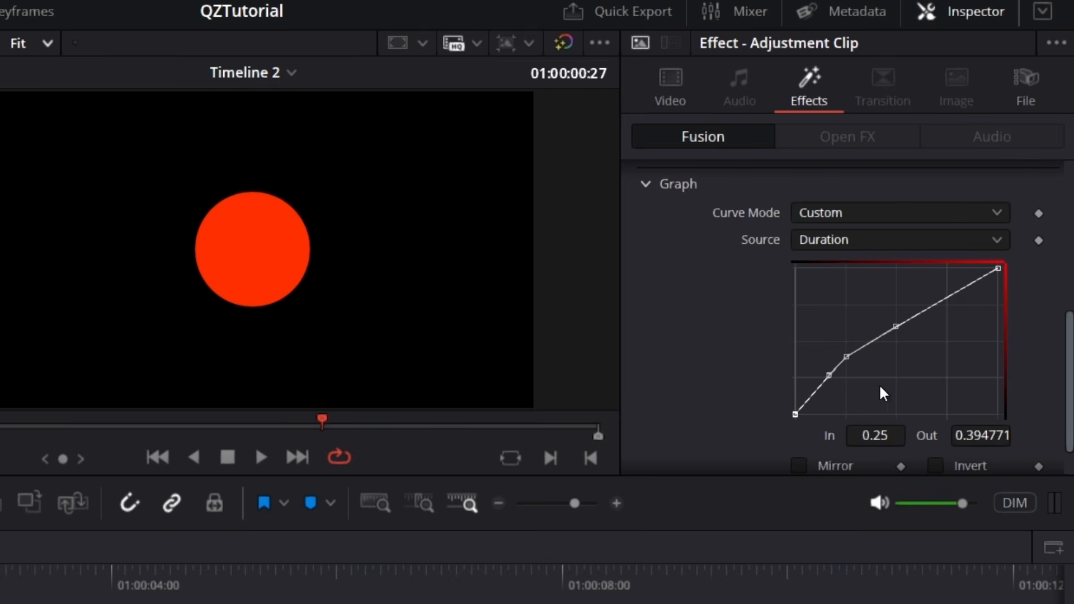
pyautogui.write('1')
pyautogui.press('Return')
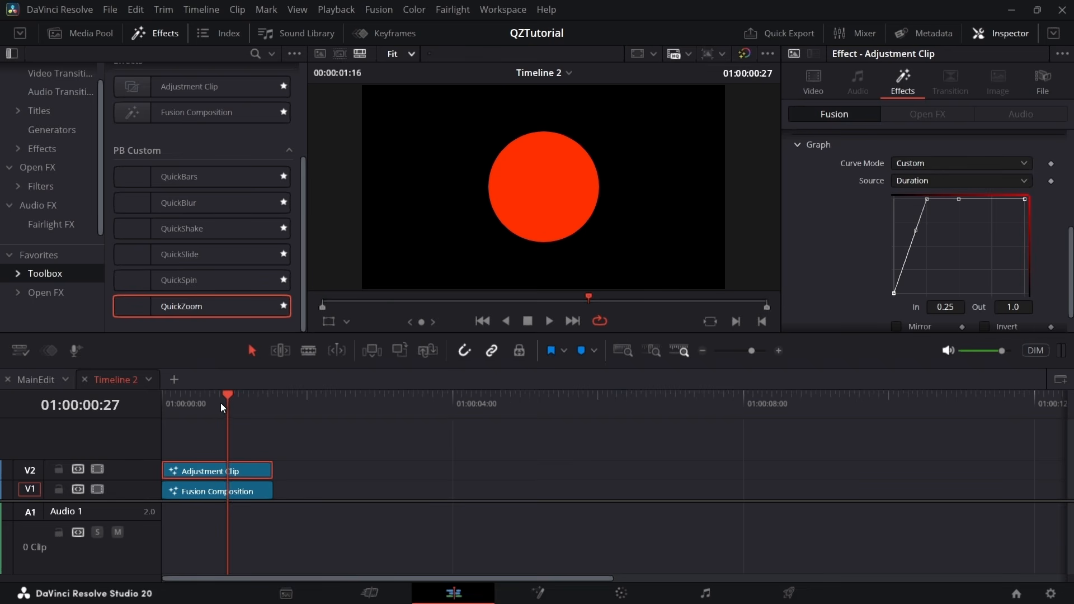
# Scrub from the start of the timeline through the clip to check the zoom with the new graph
pyautogui.press('Home')
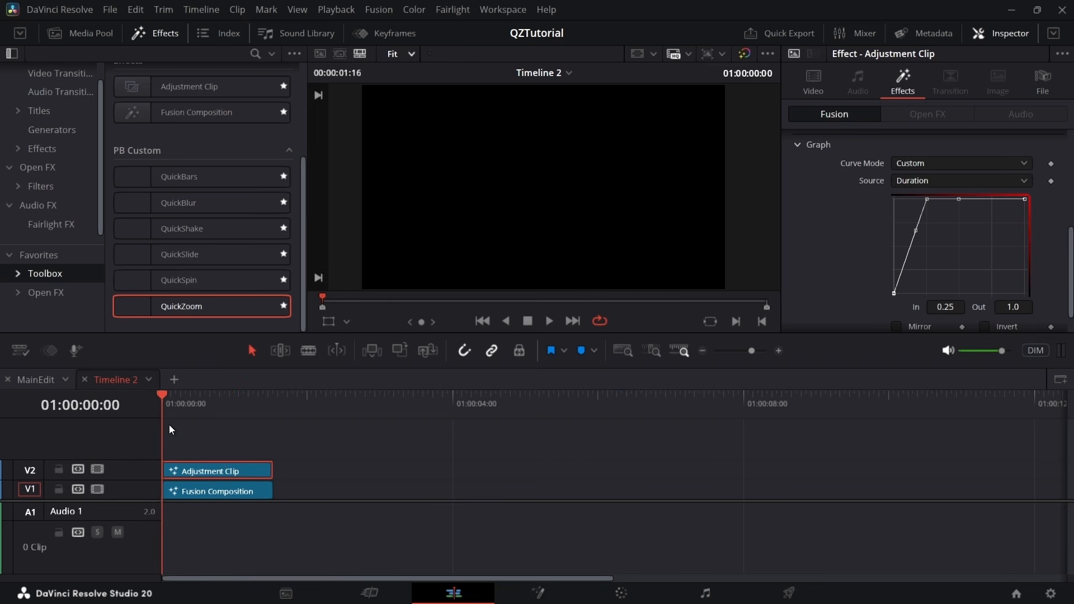
pyautogui.moveTo(169, 425)
pyautogui.mouseDown()
pyautogui.moveTo(183, 419)
pyautogui.moveTo(160, 432)
pyautogui.mouseUp()
pyautogui.moveTo(166, 432); pyautogui.dragTo(244, 408)
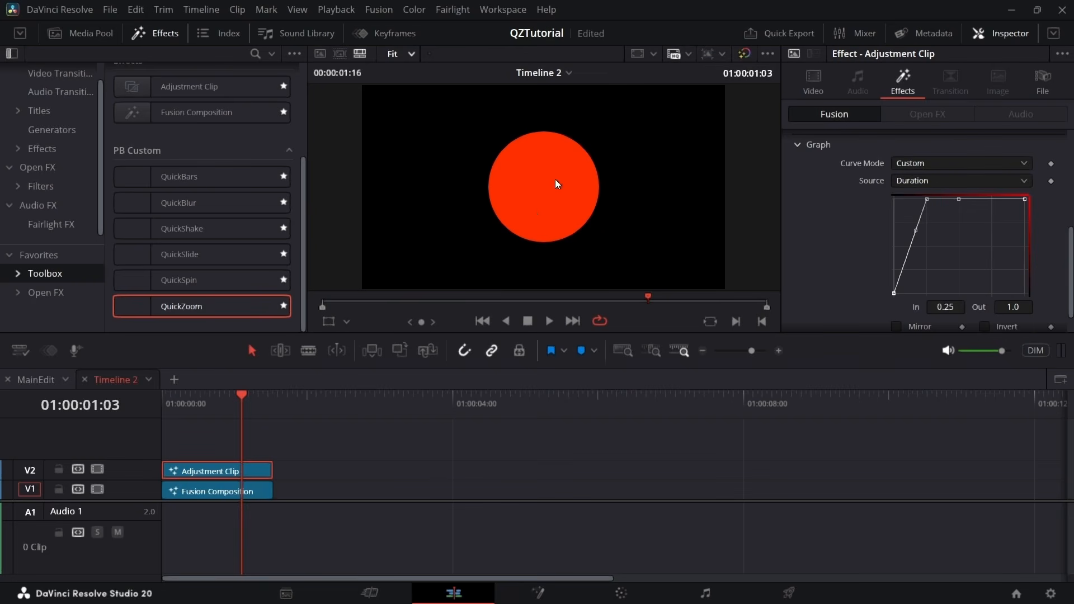
# Enable Mirror for the QuickZoom graph and preview how the zoom plays at both ends of the clip
pyautogui.scroll(-1, 888, 281)
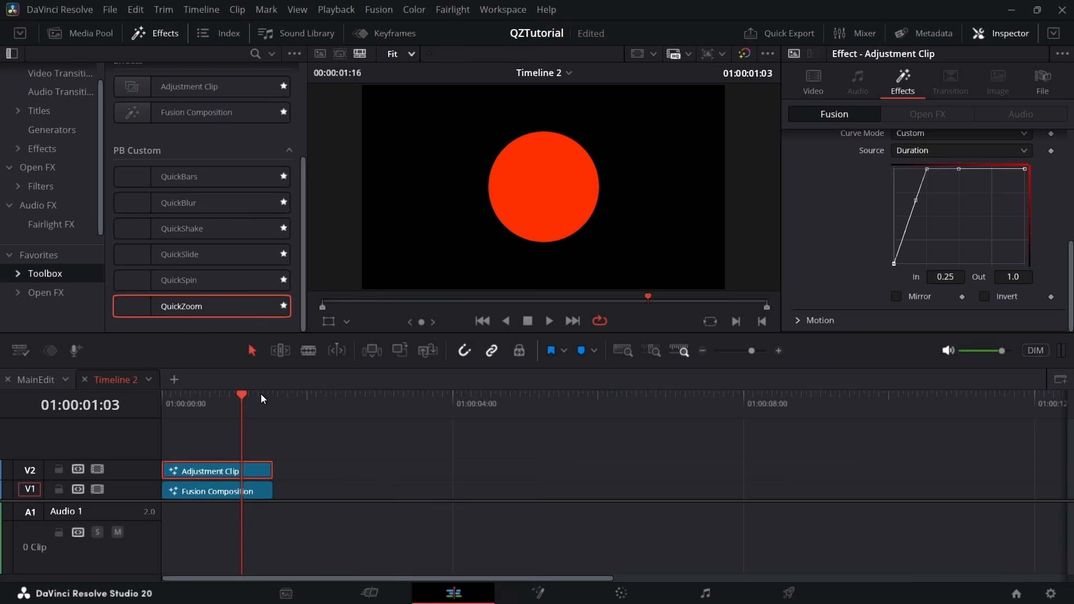
pyautogui.moveTo(263, 399); pyautogui.dragTo(255, 426)
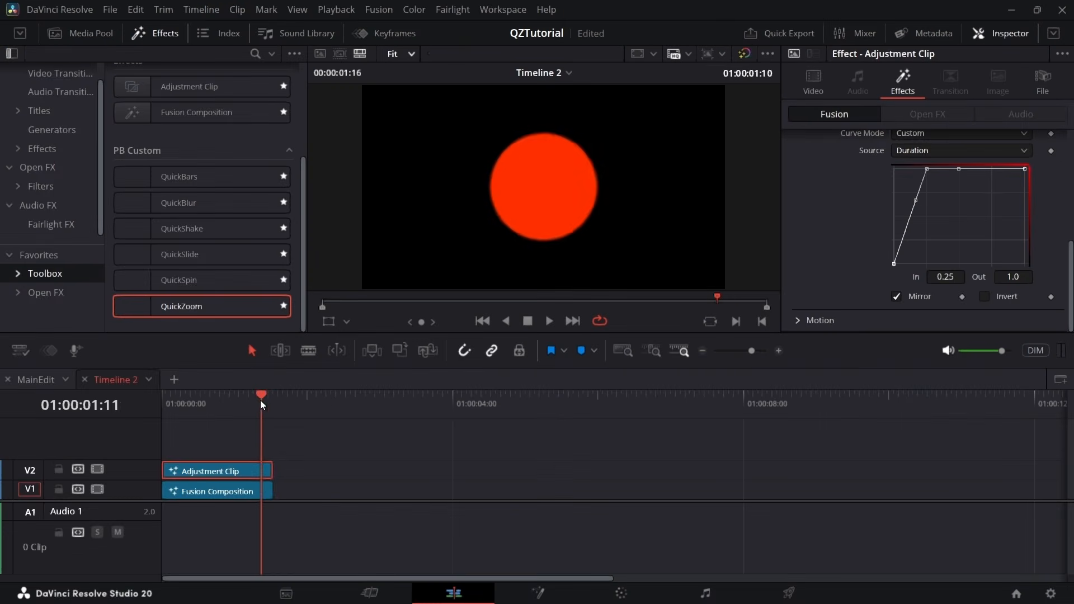
pyautogui.moveTo(260, 401); pyautogui.dragTo(271, 397)
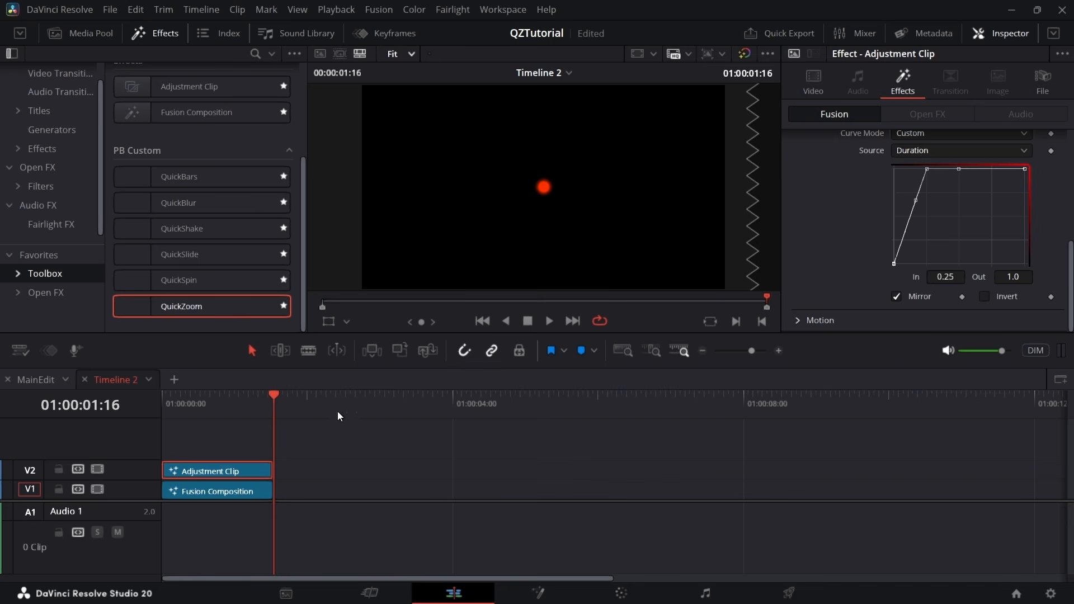
pyautogui.press('space')
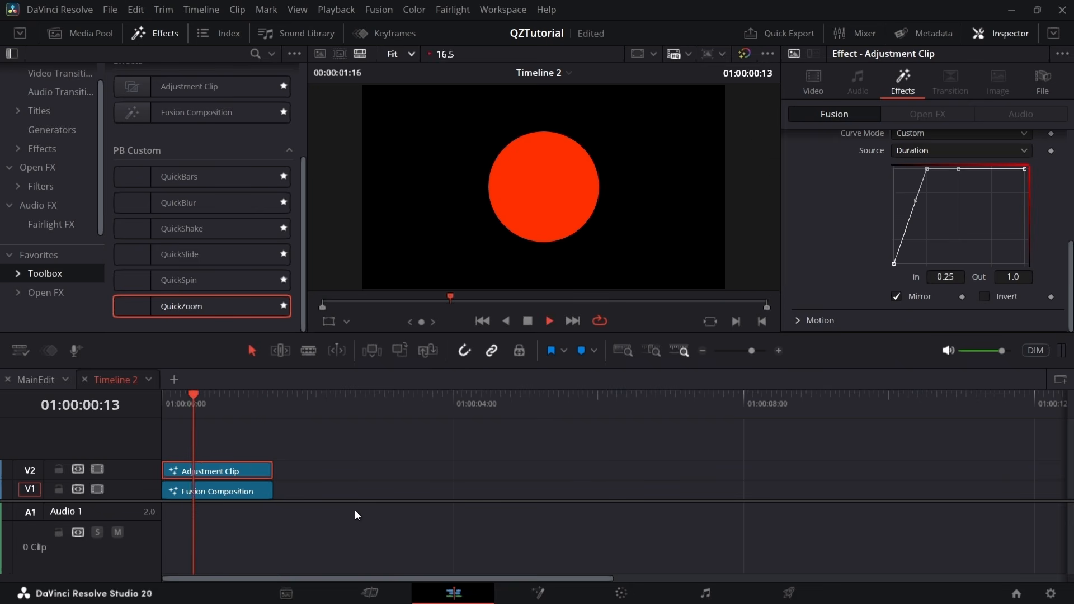
pyautogui.press('space')
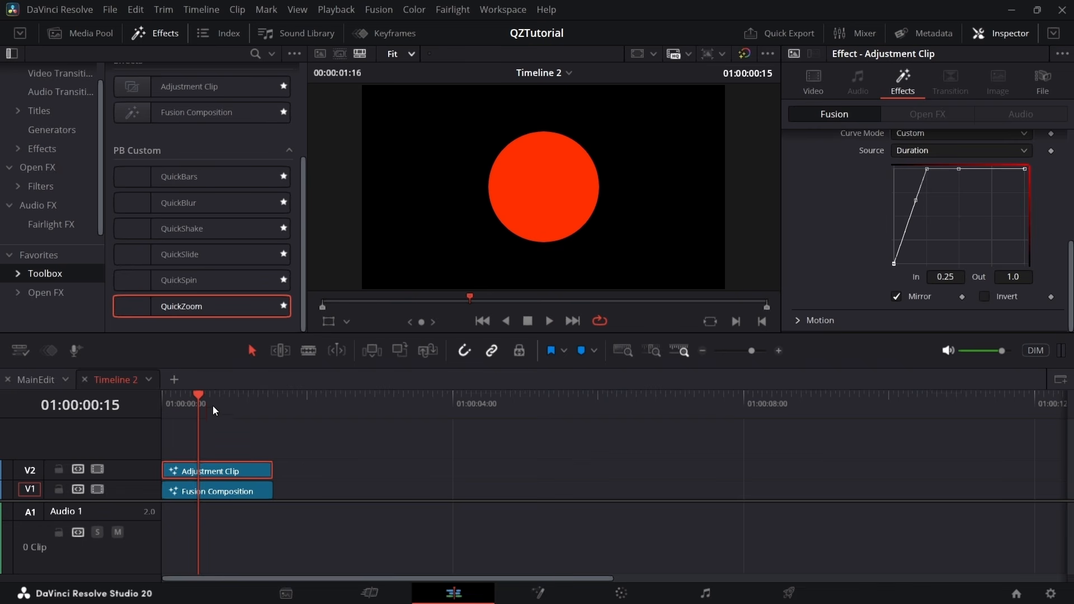
# Smooth the first graph segment with a flat start handle for an ease-in and play back the mirrored zoom
pyautogui.moveTo(957, 209); pyautogui.dragTo(871, 297)
pyautogui.moveTo(904, 232); pyautogui.dragTo(911, 266)
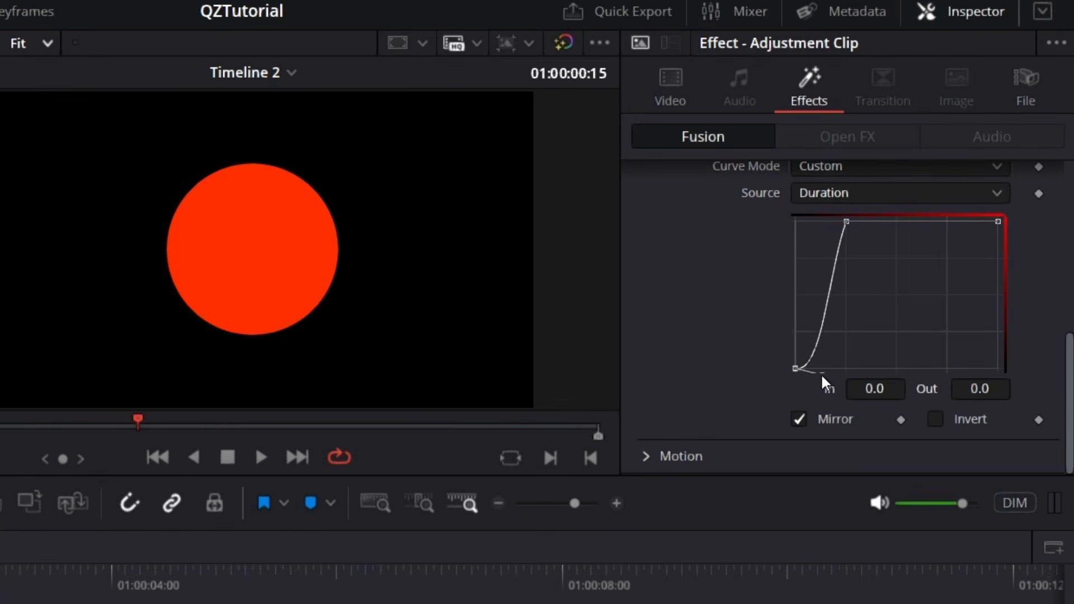
pyautogui.moveTo(821, 374); pyautogui.dragTo(819, 368)
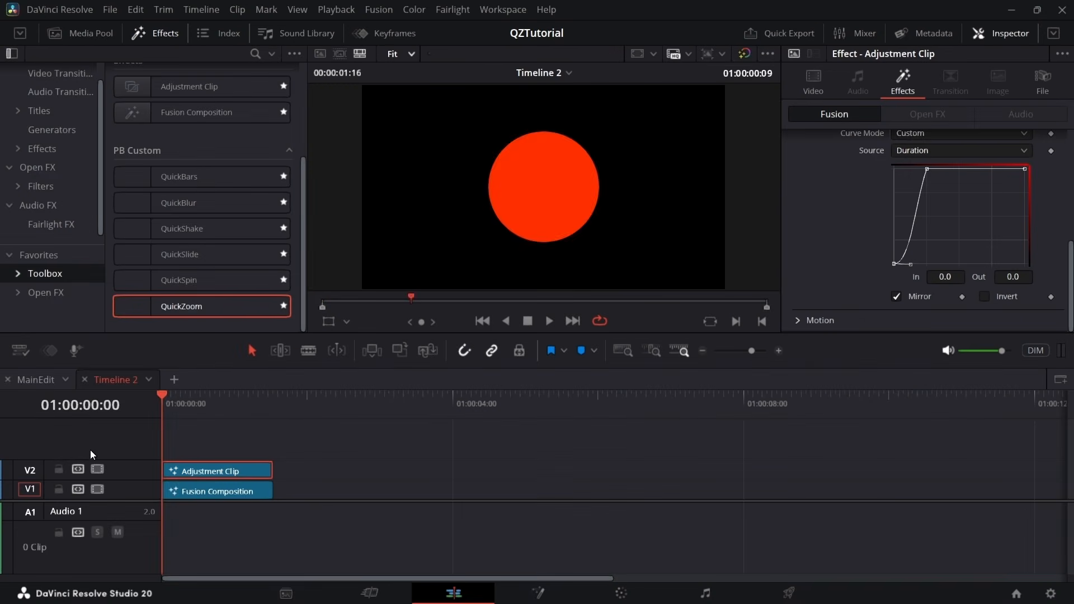
pyautogui.press('space')
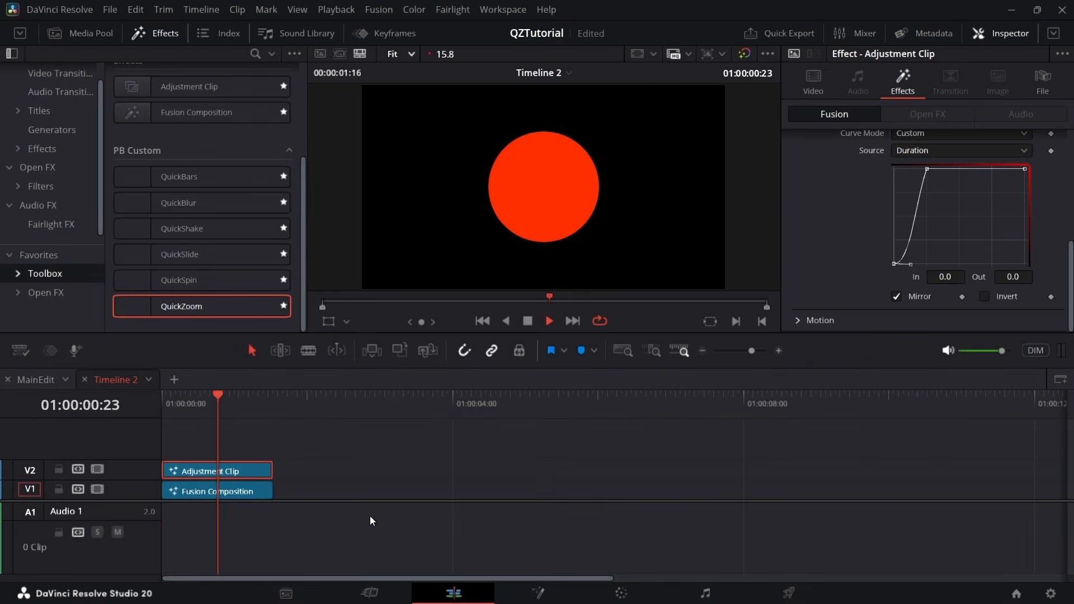
pyautogui.press('space')
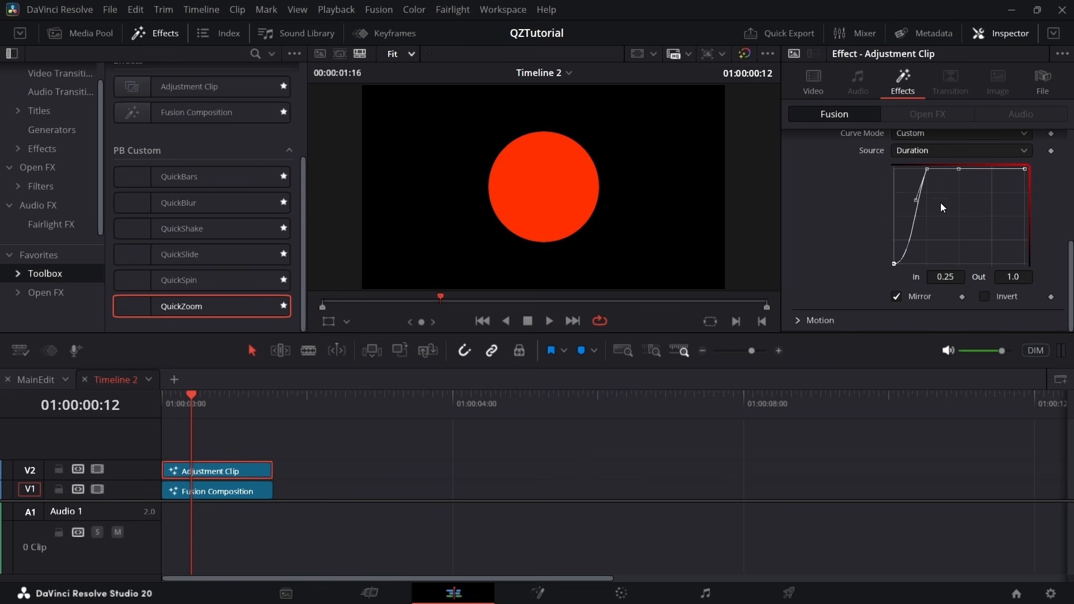
# Reset the QuickZoom effect to its default settings
pyautogui.moveTo(1071, 286); pyautogui.dragTo(1073, 179)
pyautogui.click(1057, 141)
pyautogui.scroll(-4, 951, 212)
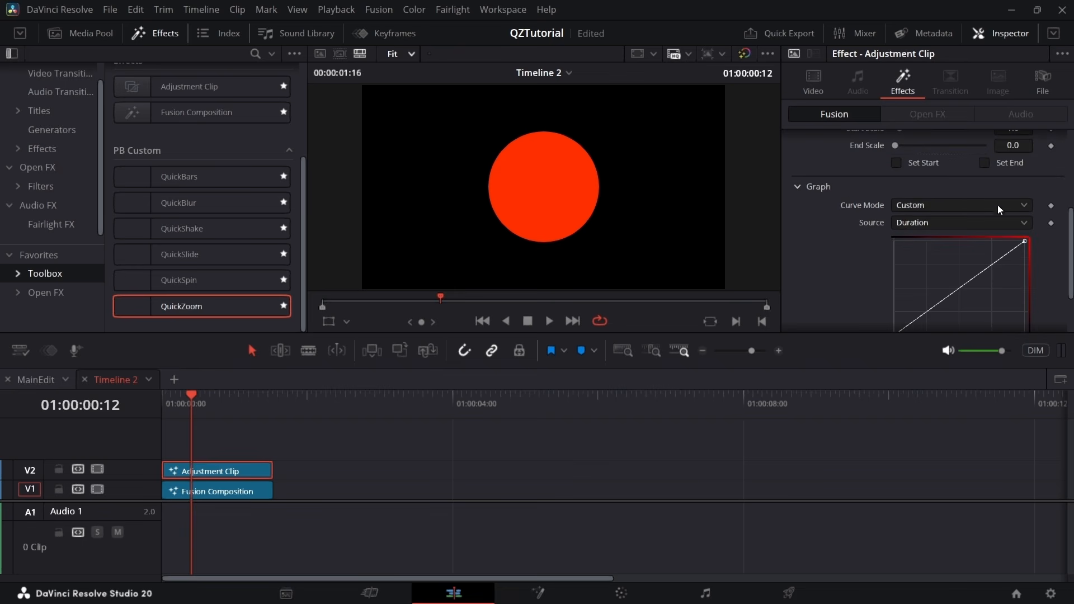
pyautogui.scroll(4, 868, 274)
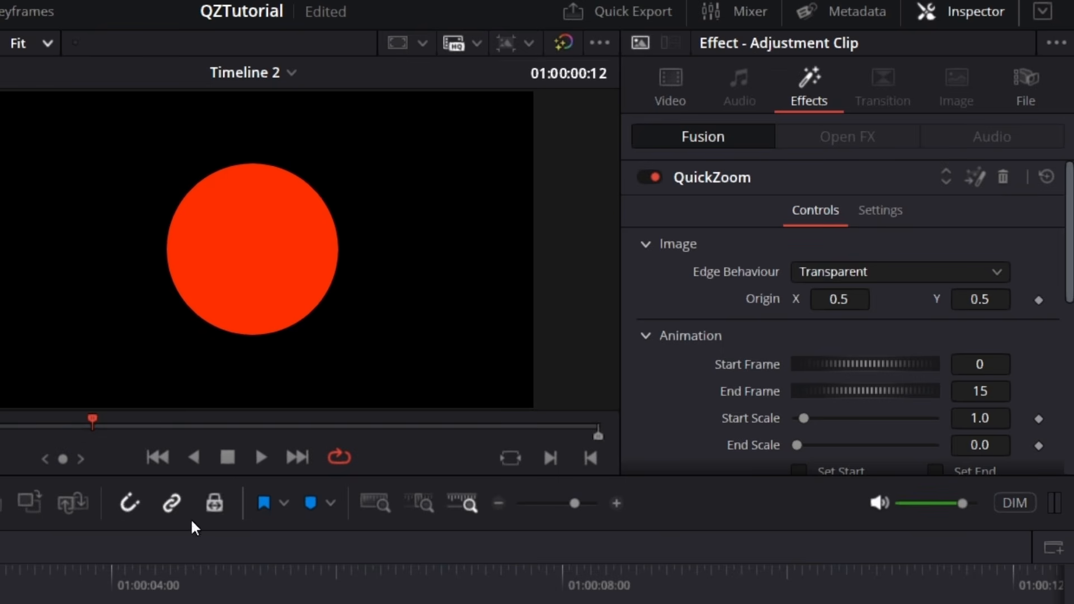
# Open the QuickZoom effect's composition on the Fusion page, scrub back and forth through the zoom, and return to the Edit page
pyautogui.click(972, 179)
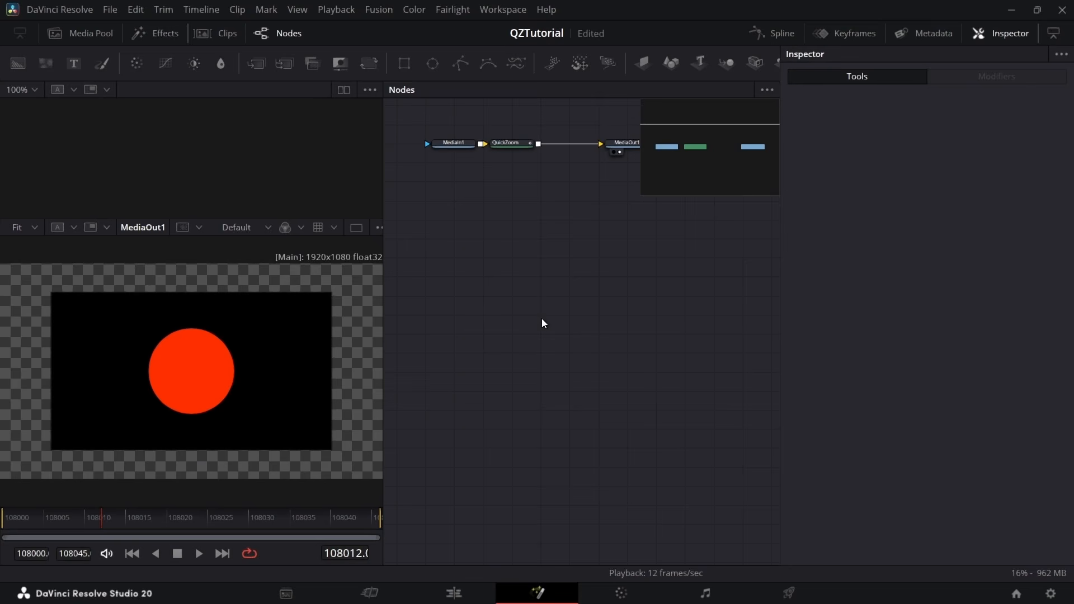
pyautogui.moveTo(83, 512); pyautogui.dragTo(16, 540)
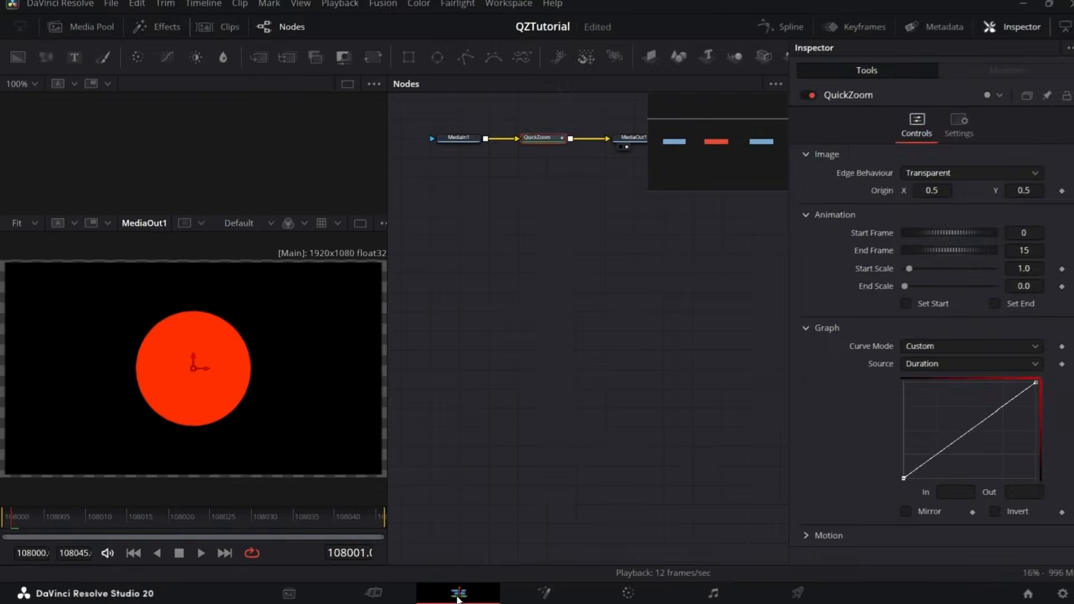
pyautogui.click(700, 591)
pyautogui.click(1010, 139)
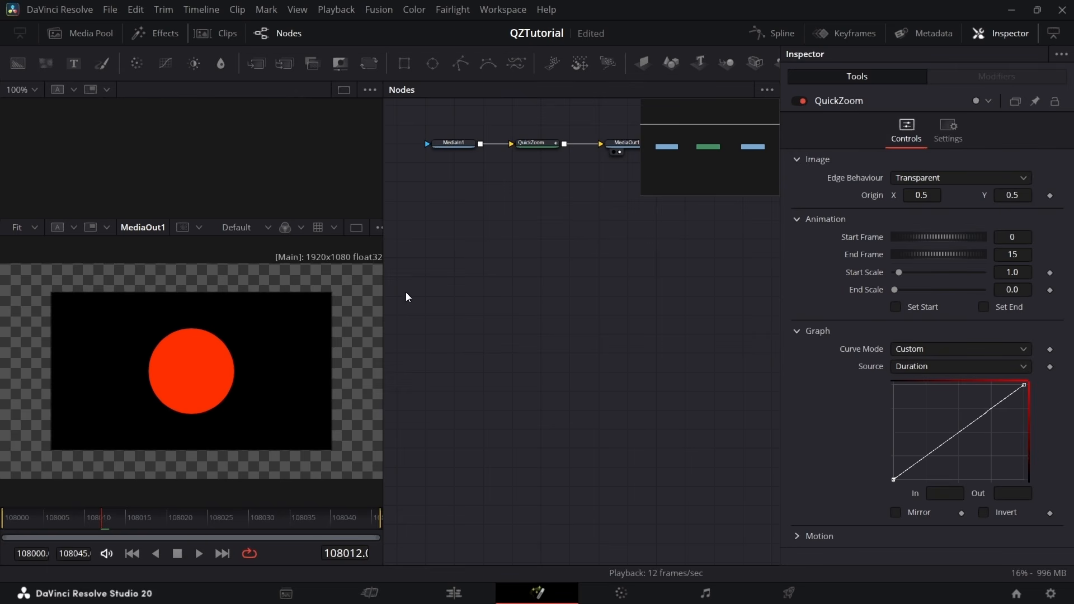
pyautogui.moveTo(53, 521); pyautogui.dragTo(140, 534)
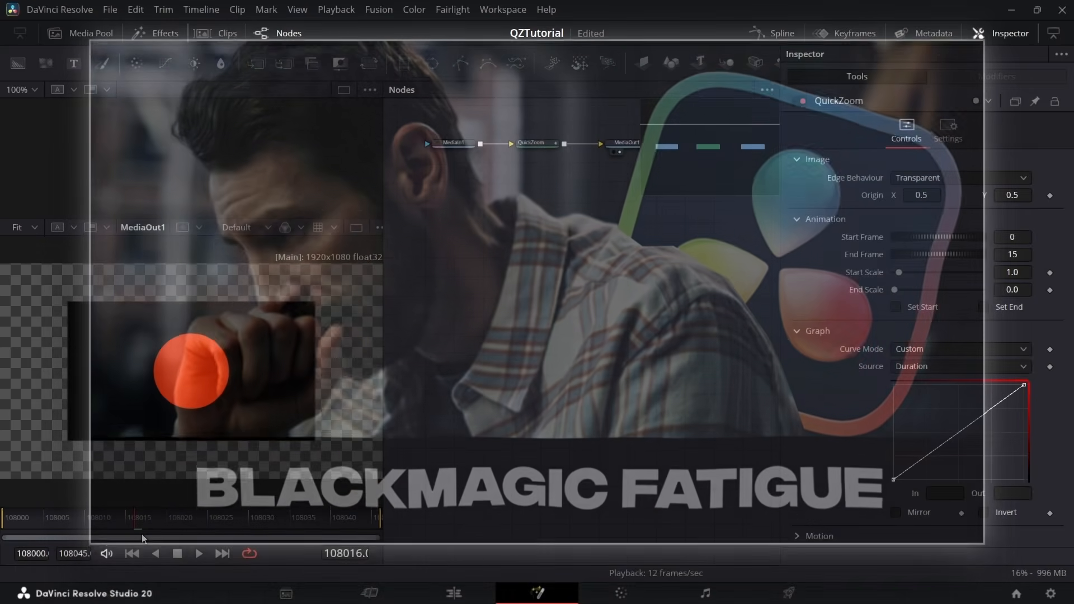
pyautogui.moveTo(143, 530); pyautogui.dragTo(104, 544)
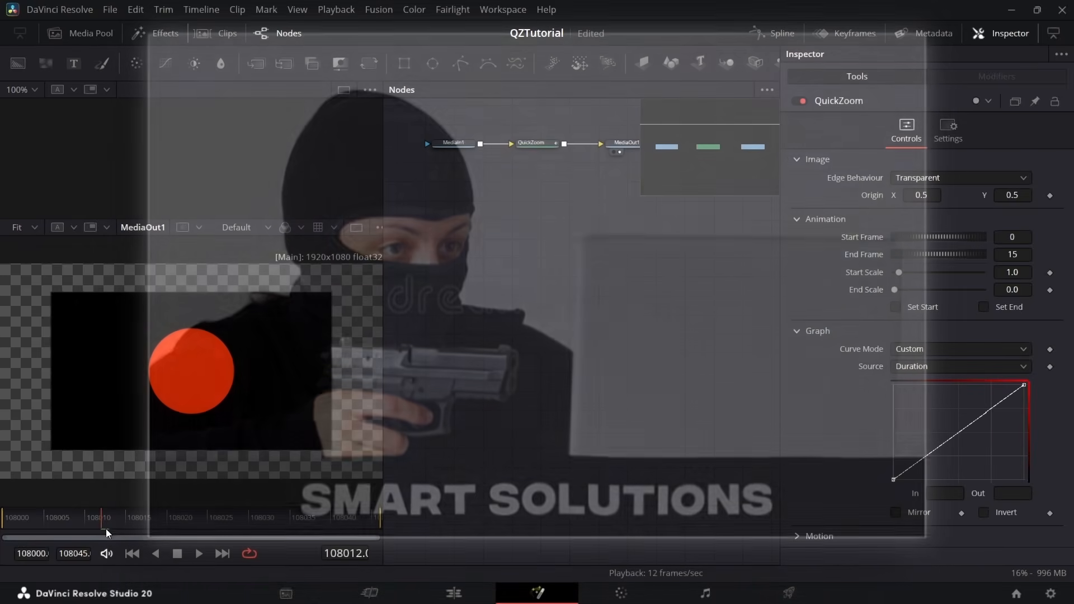
pyautogui.moveTo(106, 529); pyautogui.dragTo(18, 546)
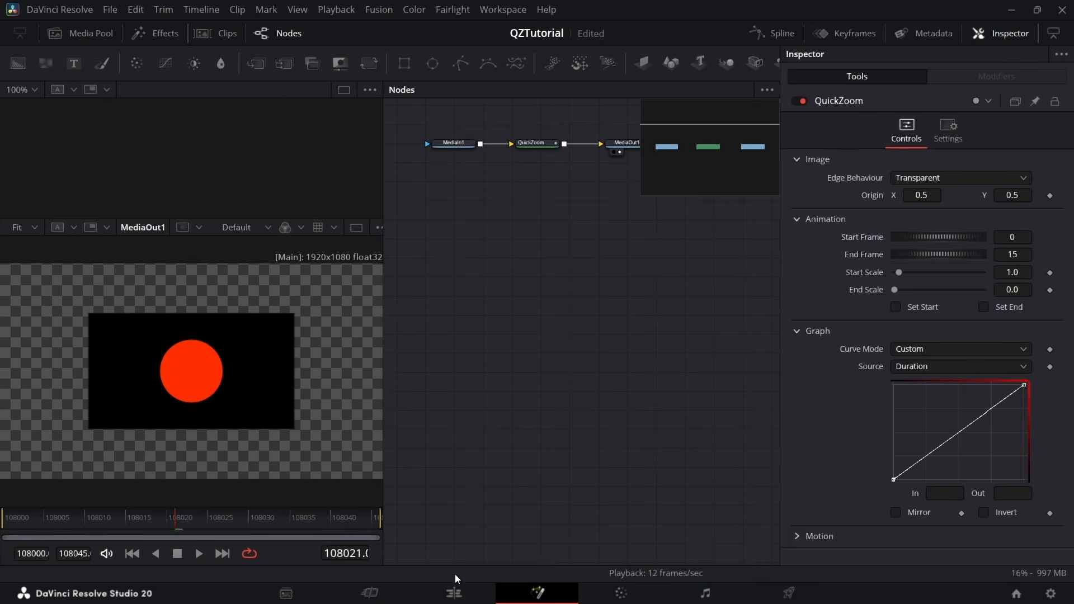
pyautogui.click(461, 597)
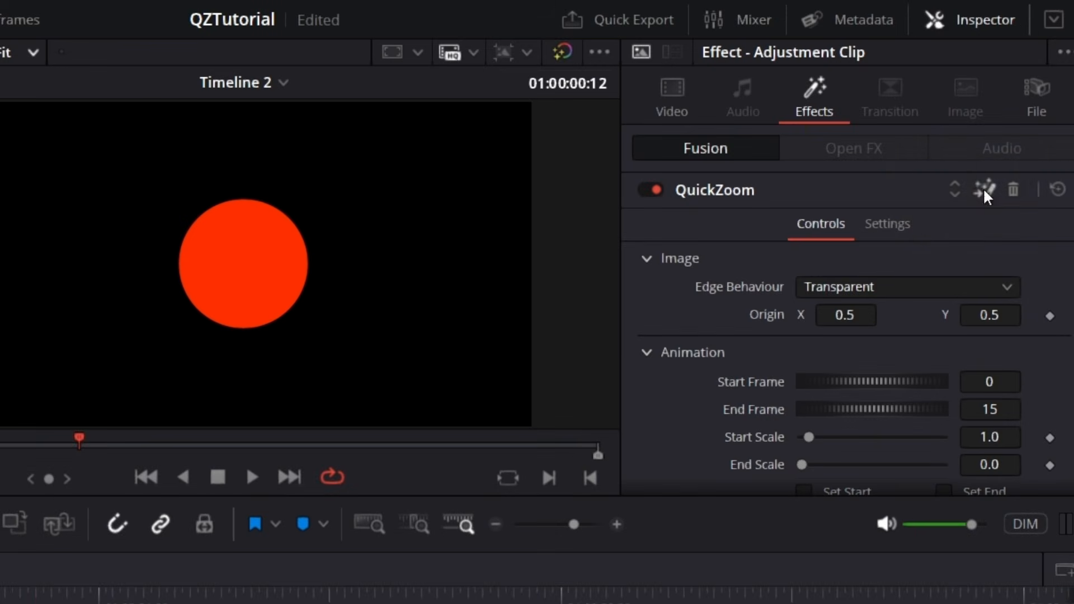
# Delete the QuickZoom effect from the adjustment clip and apply a fresh QuickZoom to the same clip
pyautogui.click(1014, 190)
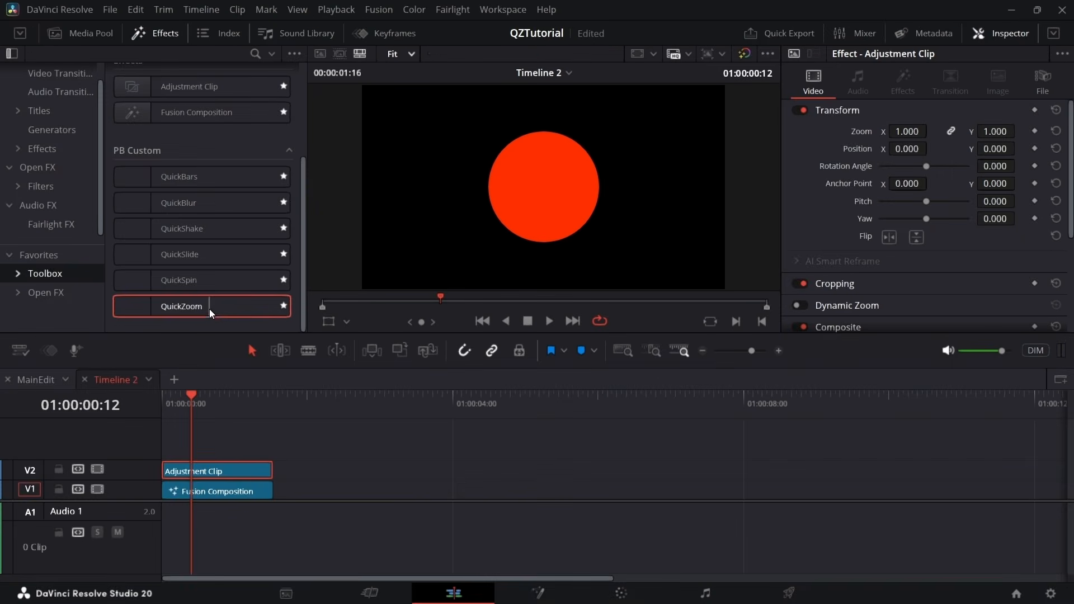
pyautogui.moveTo(209, 308); pyautogui.dragTo(250, 470)
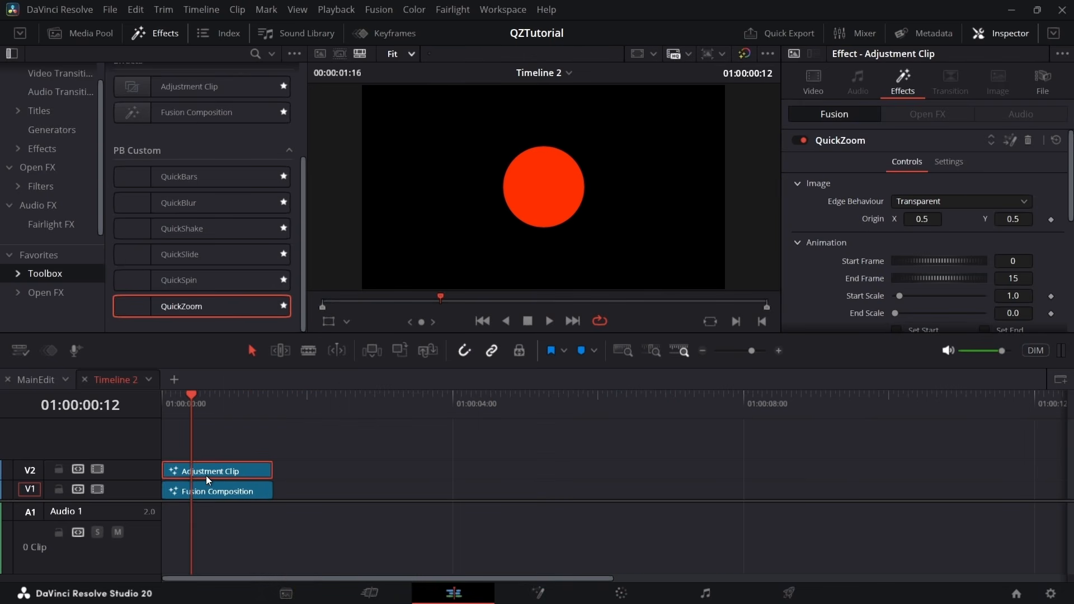
# Open the adjustment clip's own composition on the Fusion page and examine its nodes and playback for the zoom
pyautogui.hotkey('shift', '5')
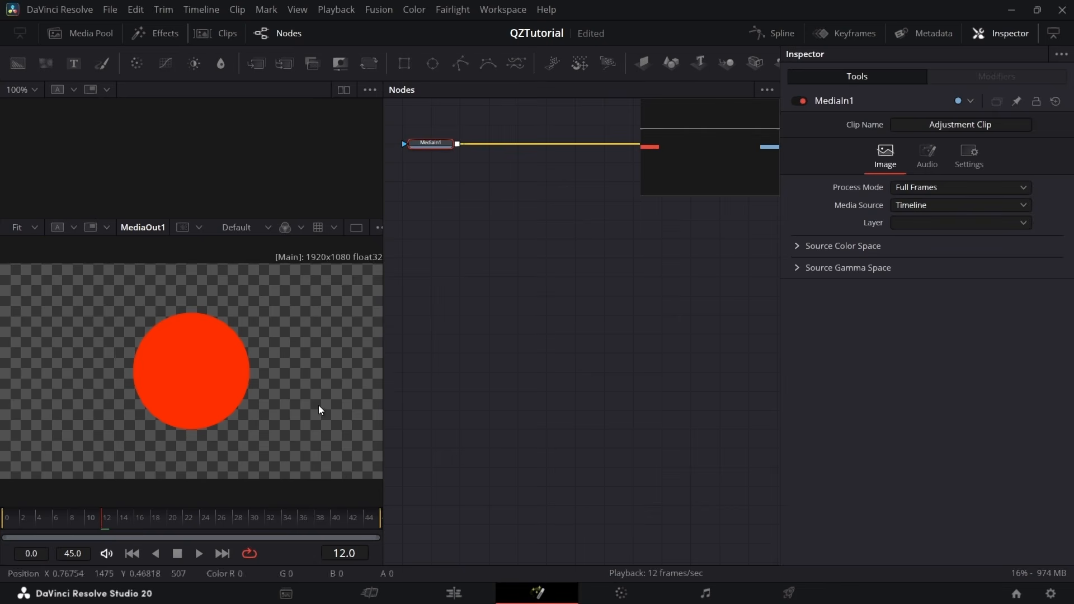
pyautogui.moveTo(658, 187); pyautogui.dragTo(659, 151)
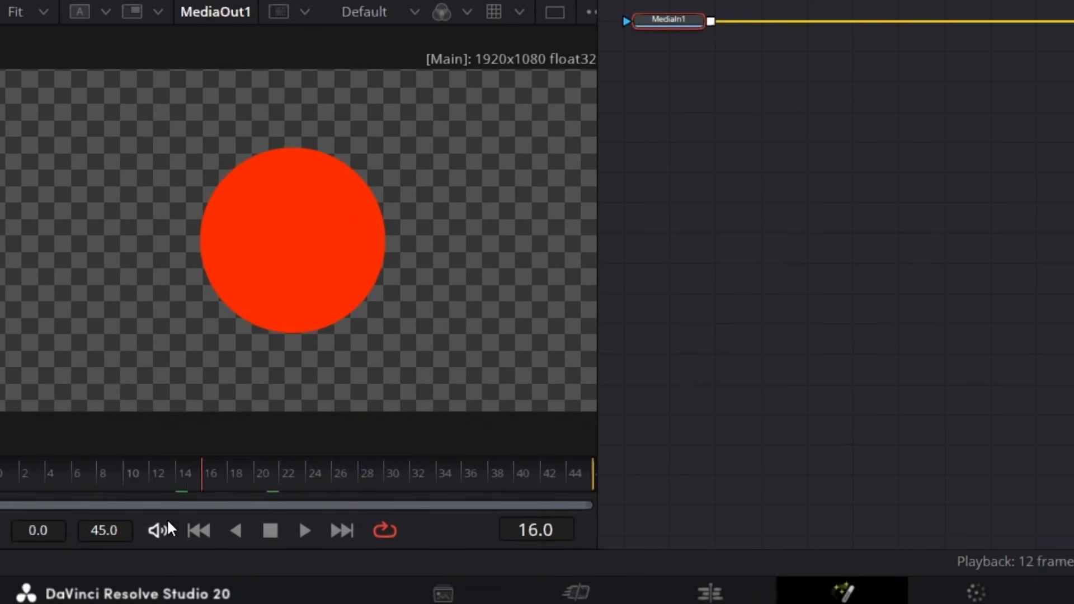
pyautogui.press('space')
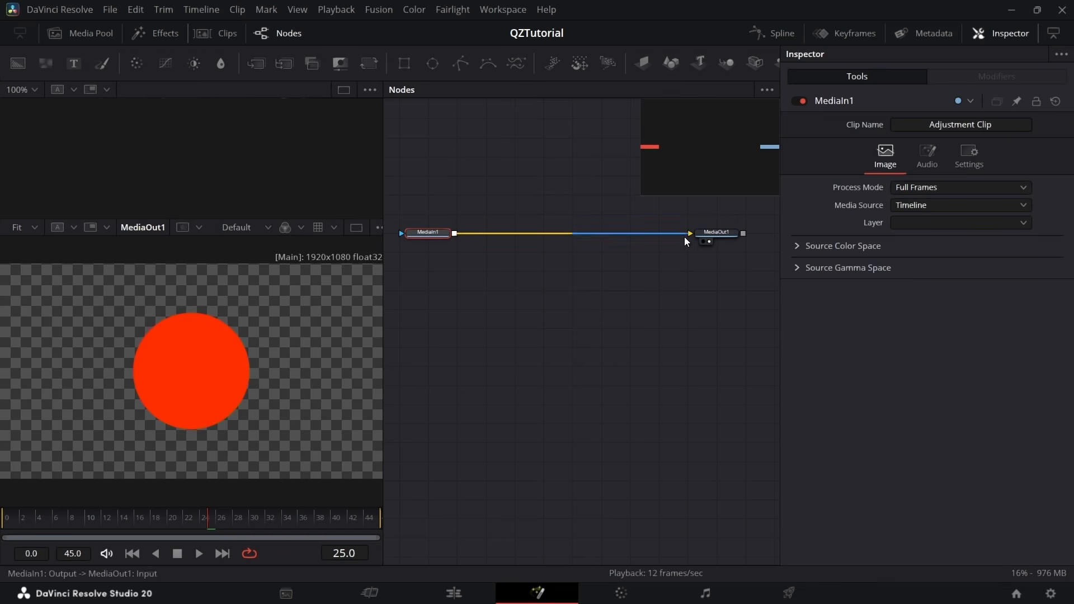
# Disconnect MediaIn1 from MediaOut1, reconnect the two nodes, and return to the Edit page
pyautogui.moveTo(686, 238); pyautogui.dragTo(461, 235)
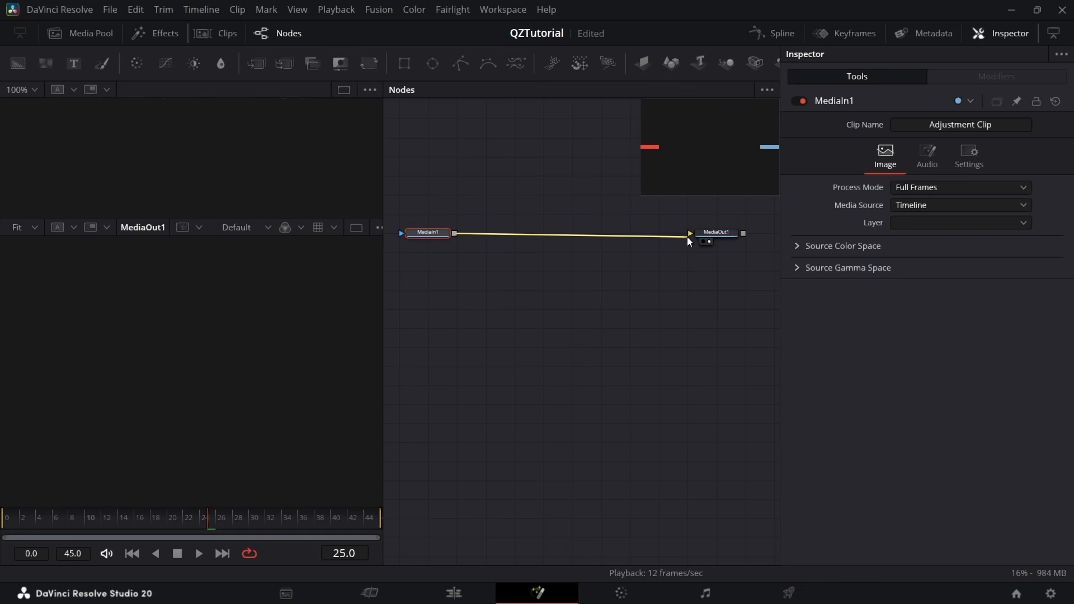
pyautogui.moveTo(687, 237); pyautogui.dragTo(689, 235)
pyautogui.hotkey('shift', '4')
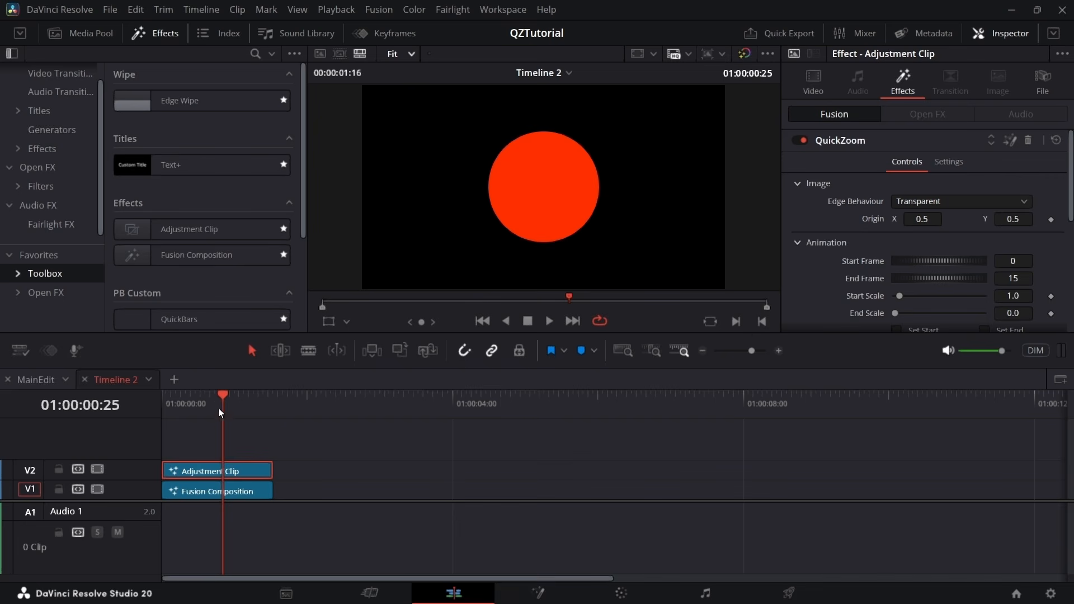
# Open the QuickZoom effect's composition in Fusion, space its node evenly between MediaIn1 and MediaOut1, and scrub through the zoom
pyautogui.moveTo(222, 413); pyautogui.dragTo(246, 413)
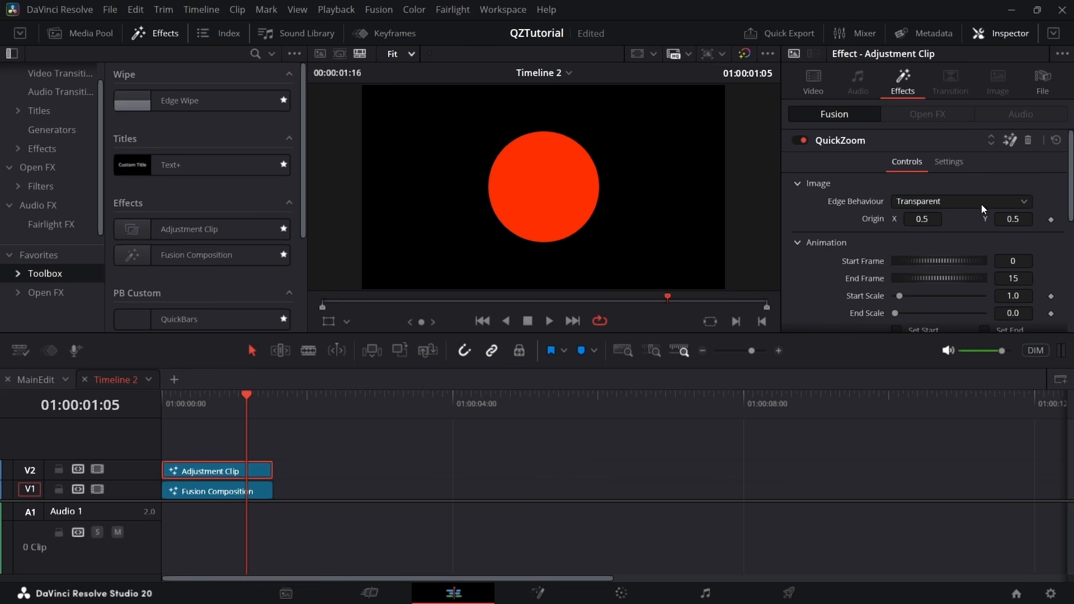
pyautogui.hotkey('shift', '5')
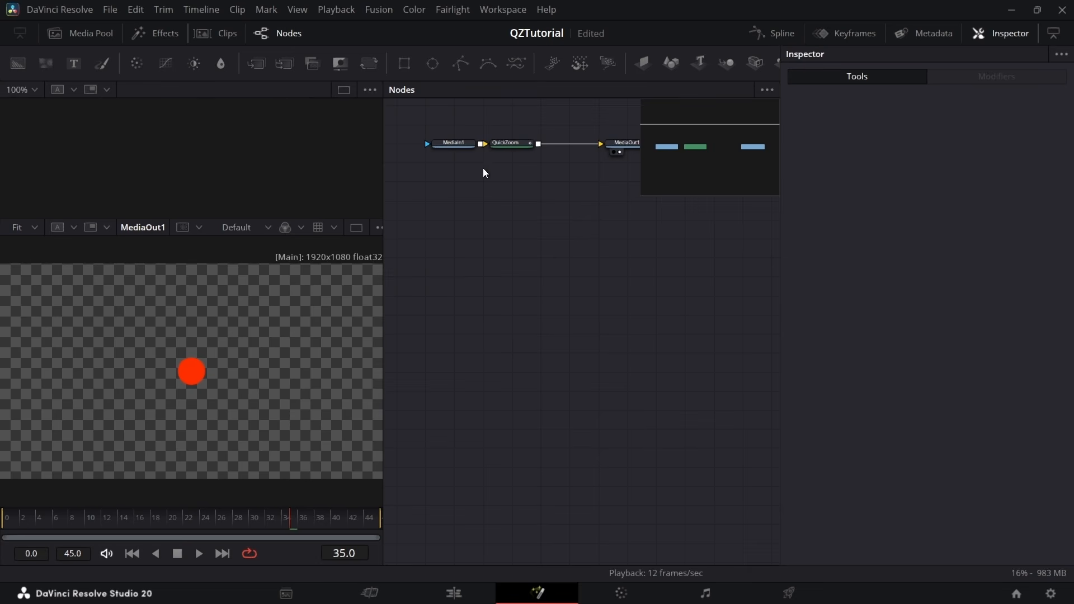
pyautogui.moveTo(83, 544); pyautogui.dragTo(327, 564)
pyautogui.moveTo(611, 219); pyautogui.dragTo(619, 331)
pyautogui.moveTo(533, 255); pyautogui.dragTo(554, 266)
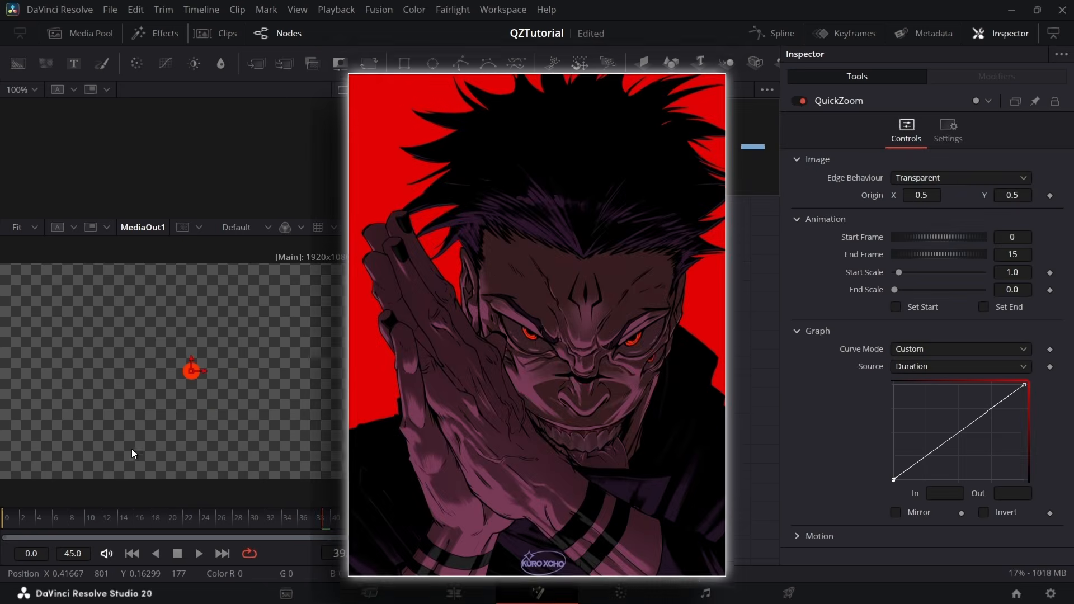
pyautogui.moveTo(52, 524); pyautogui.dragTo(141, 504)
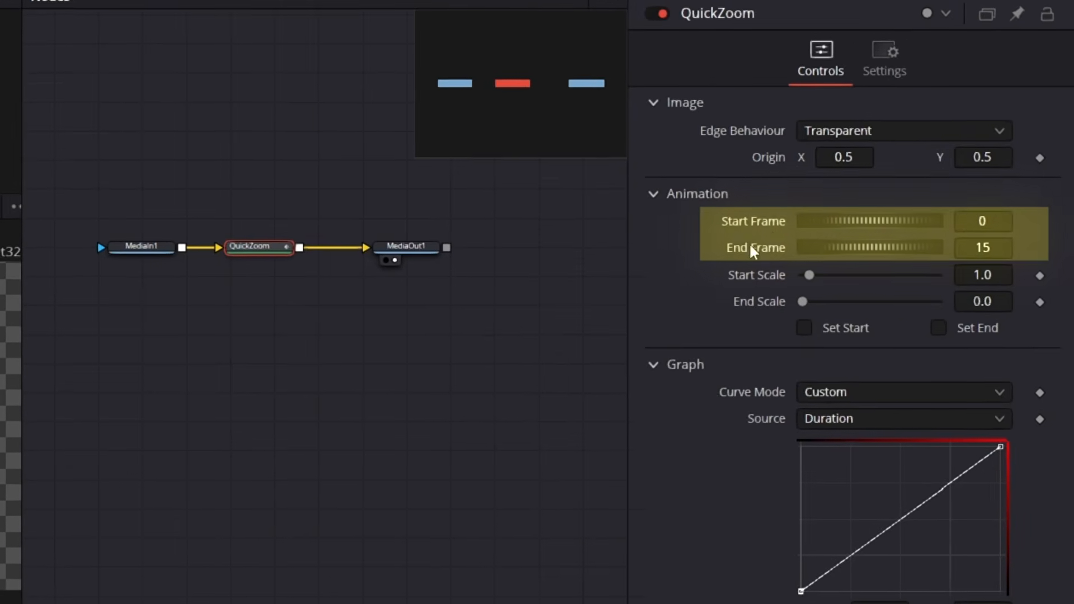
# Set the QuickZoom animation's start frame to 12 and its end frame to 36
pyautogui.click(996, 213)
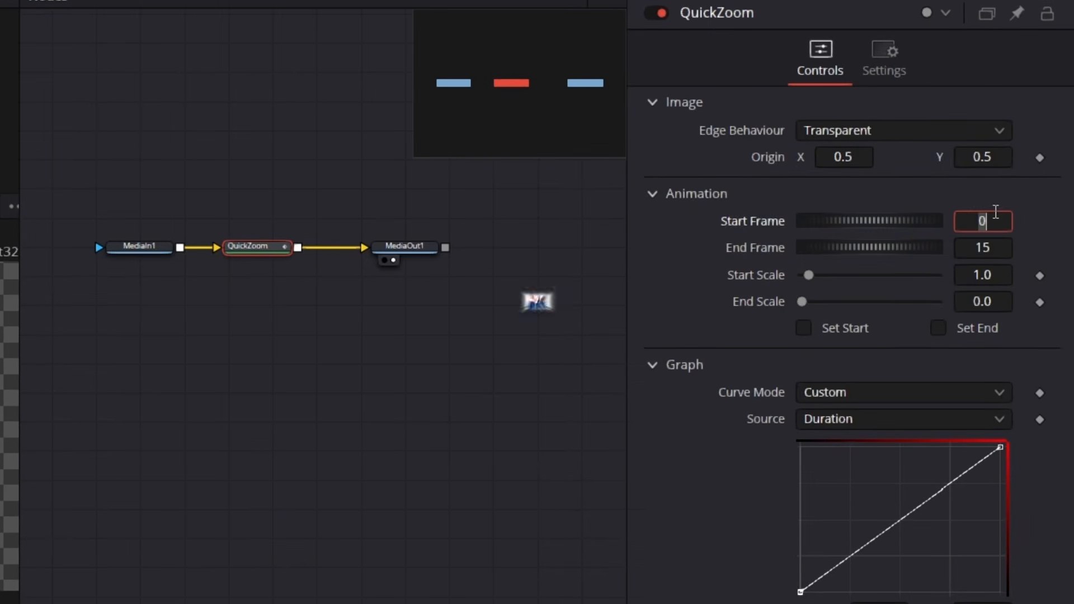
pyautogui.write('12')
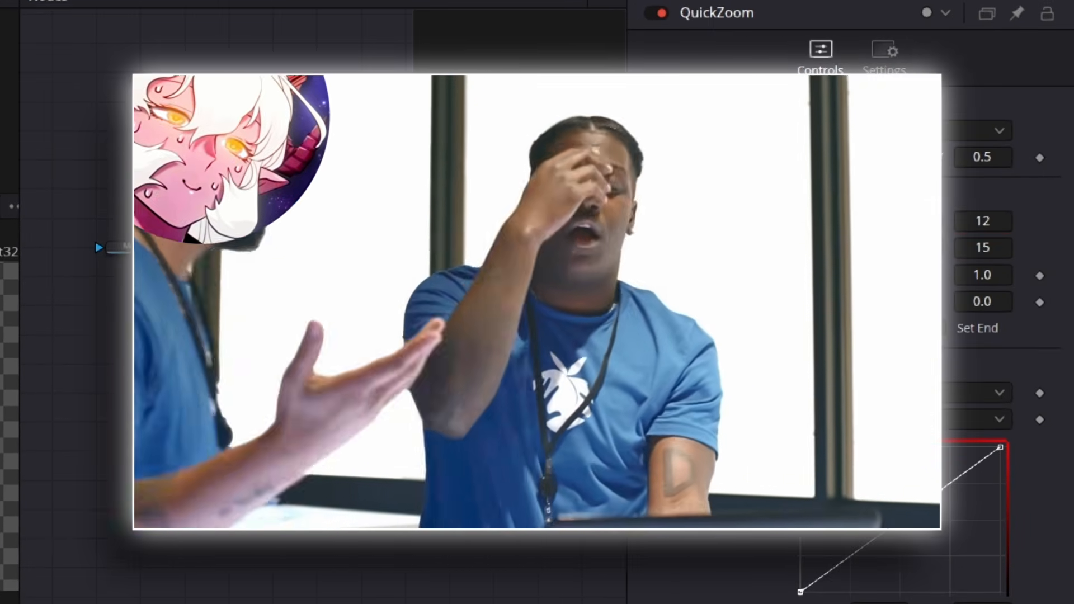
pyautogui.click(991, 255)
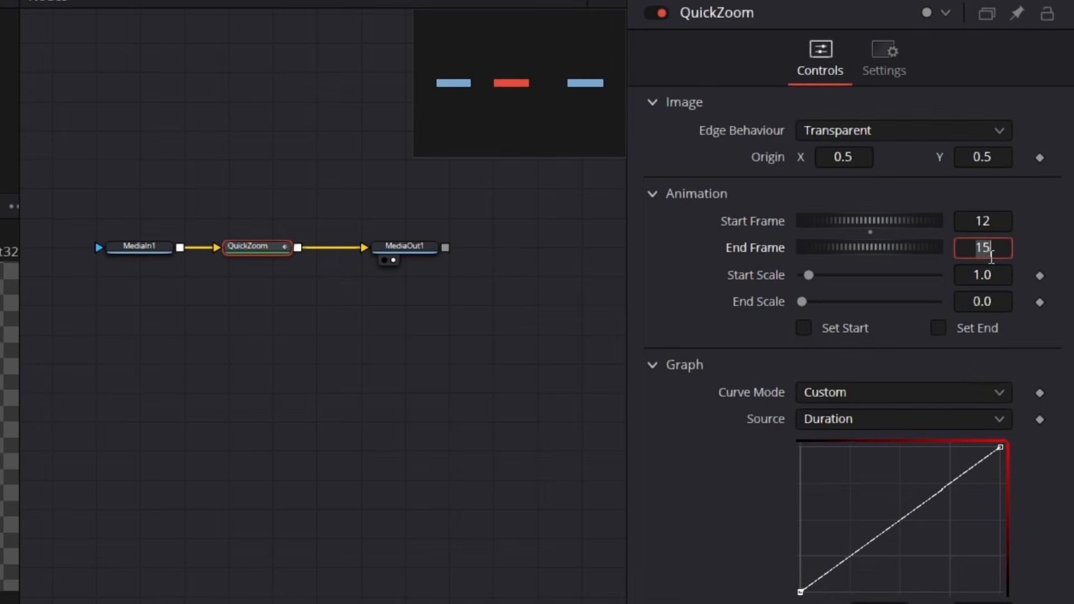
pyautogui.write('36')
pyautogui.press('Return')
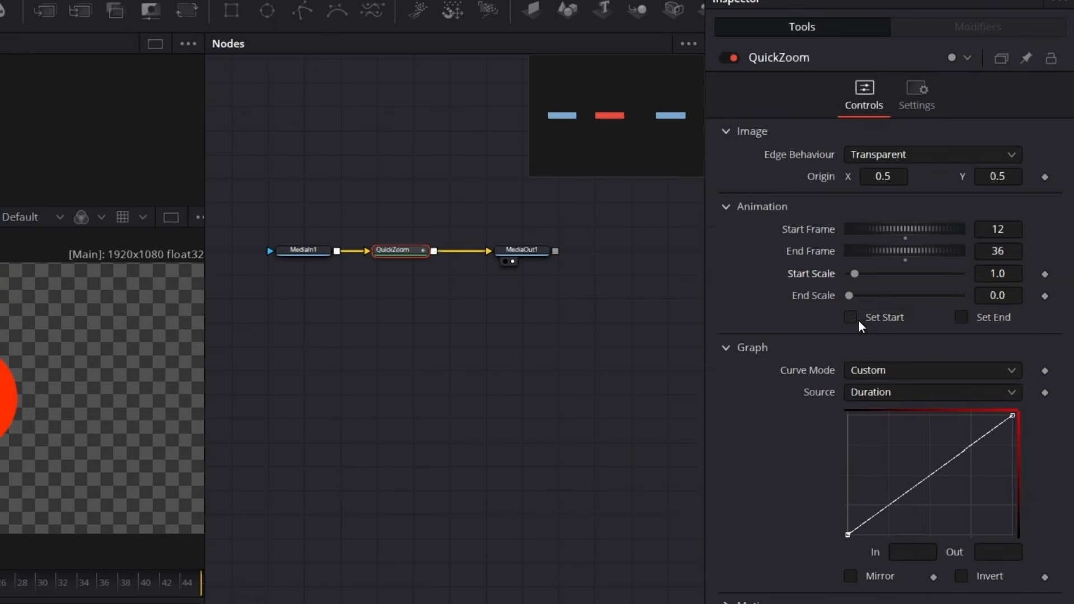
# Enable Set Start and Set End for the QuickZoom animation and play back the composition to check the zoom timing
pyautogui.click(887, 309)
pyautogui.click(962, 315)
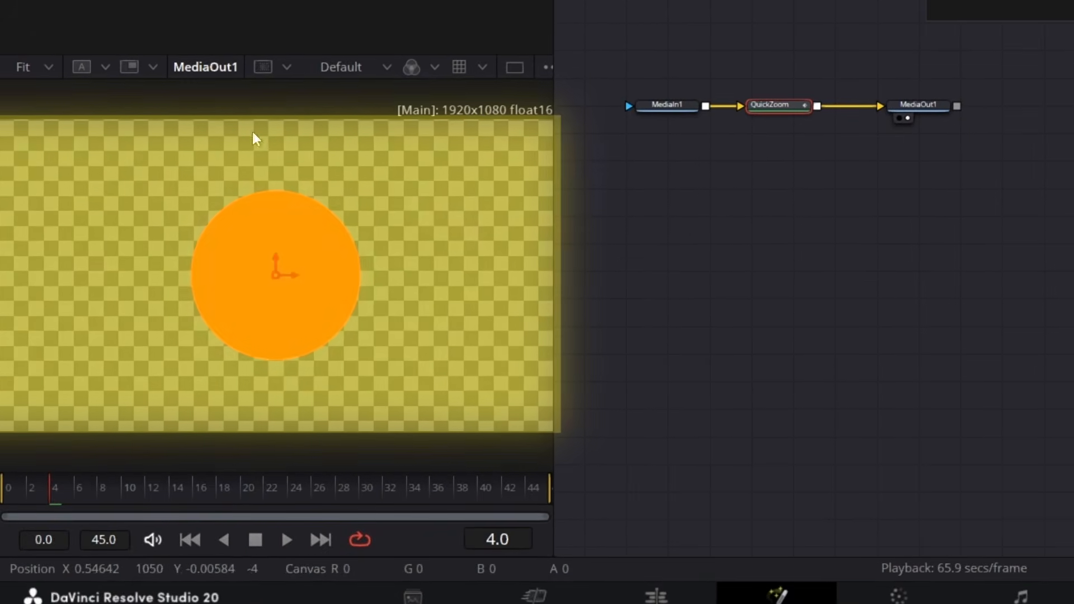
pyautogui.press('space')
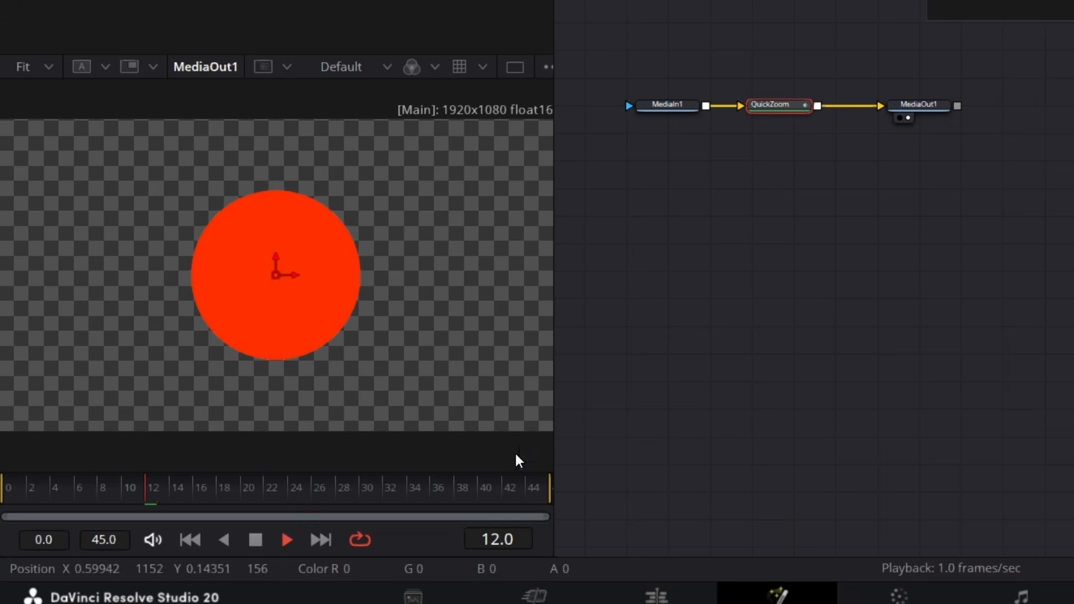
pyautogui.press('space')
pyautogui.press('space')
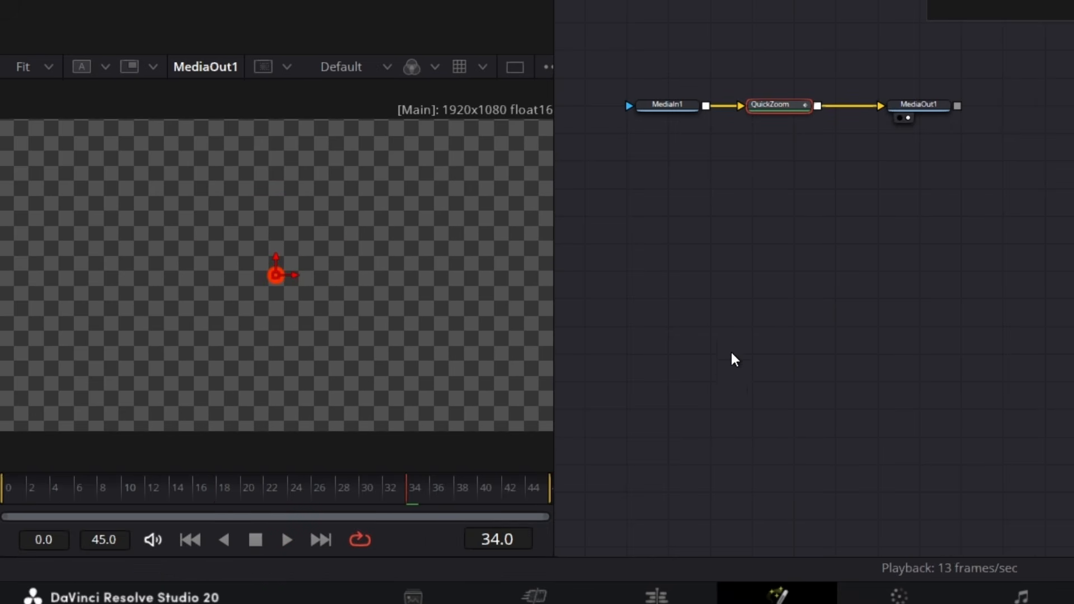
pyautogui.press('space')
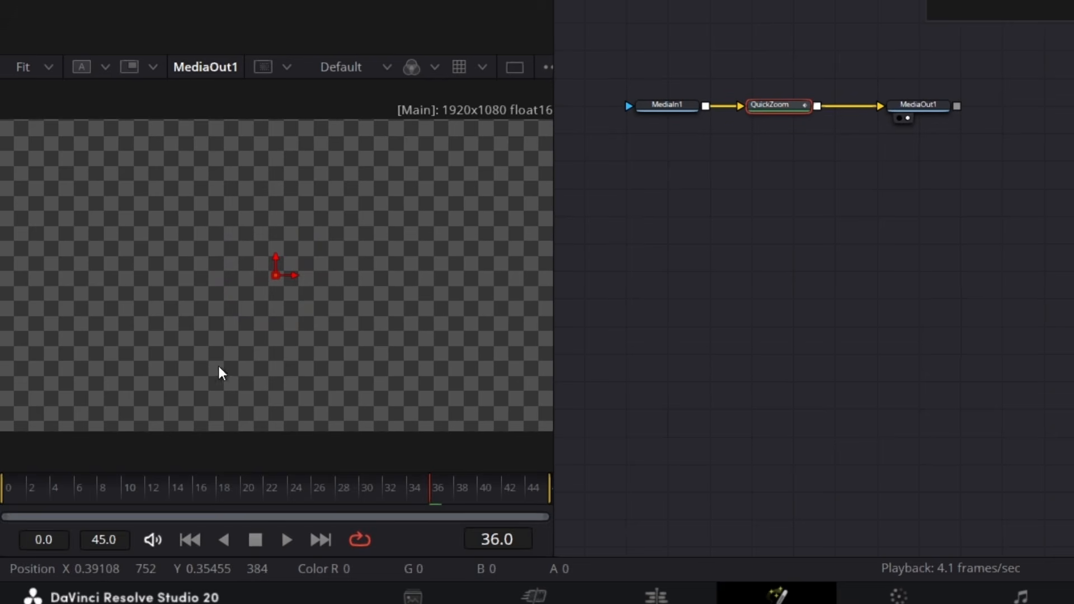
pyautogui.press('space')
pyautogui.press('space')
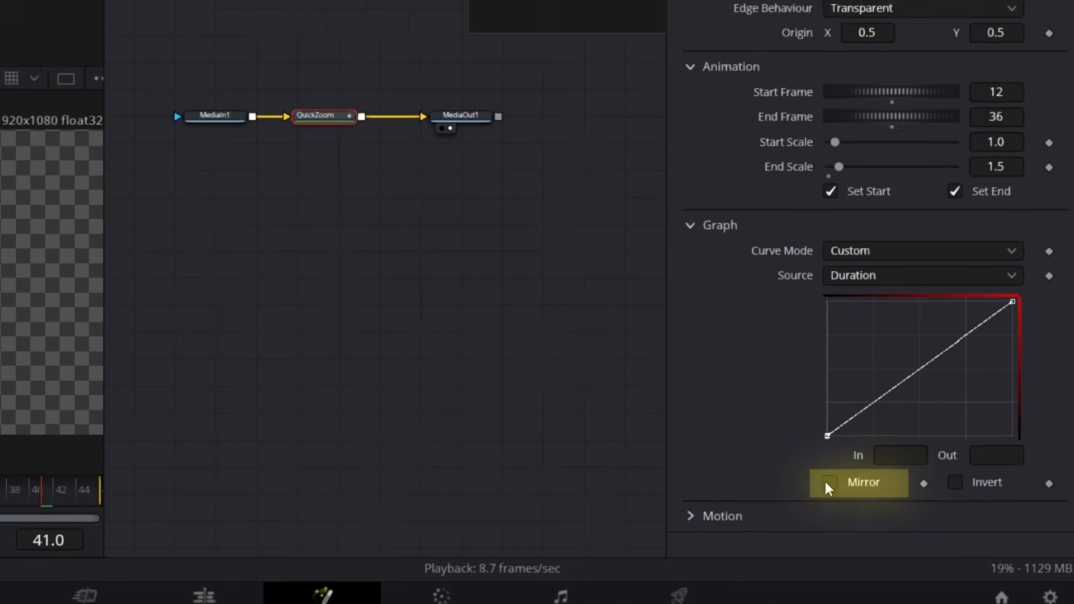
# Enable Mirror for the QuickZoom graph and play back the zoom from the first frame
pyautogui.click(830, 485)
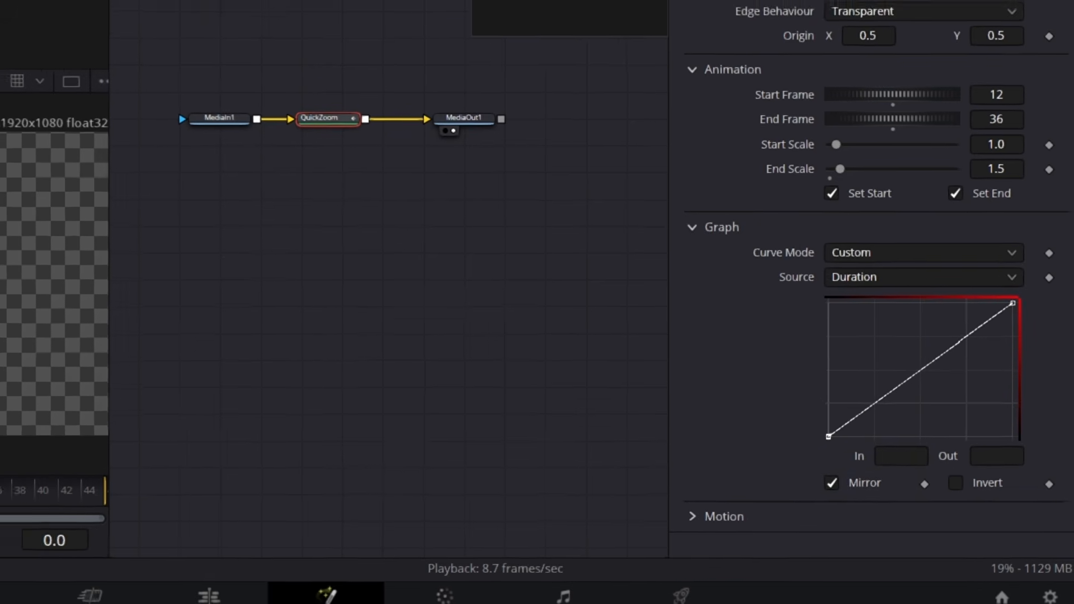
pyautogui.press('space')
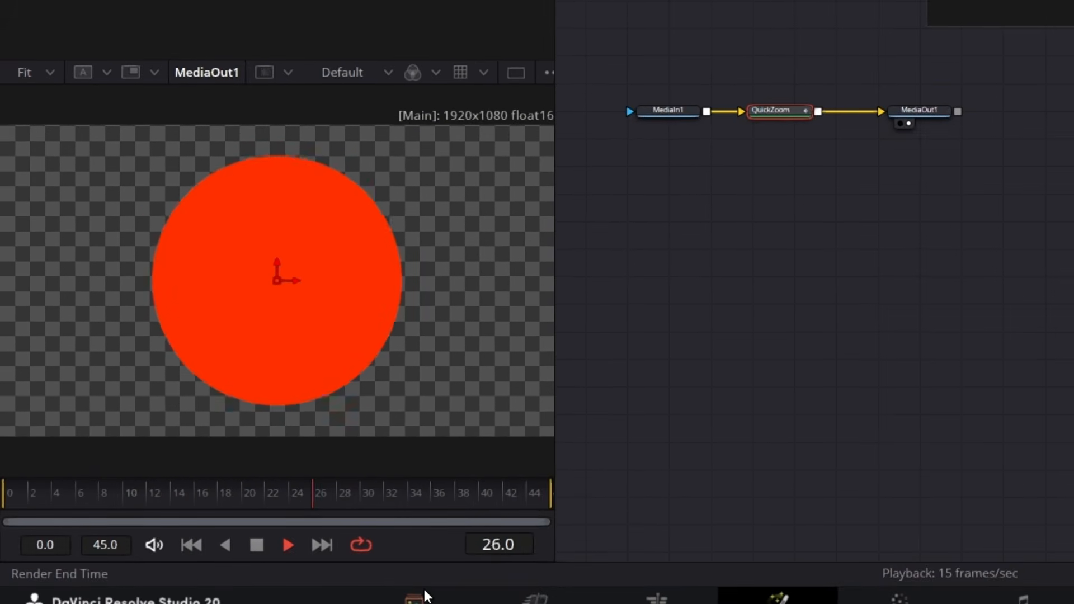
pyautogui.press('space')
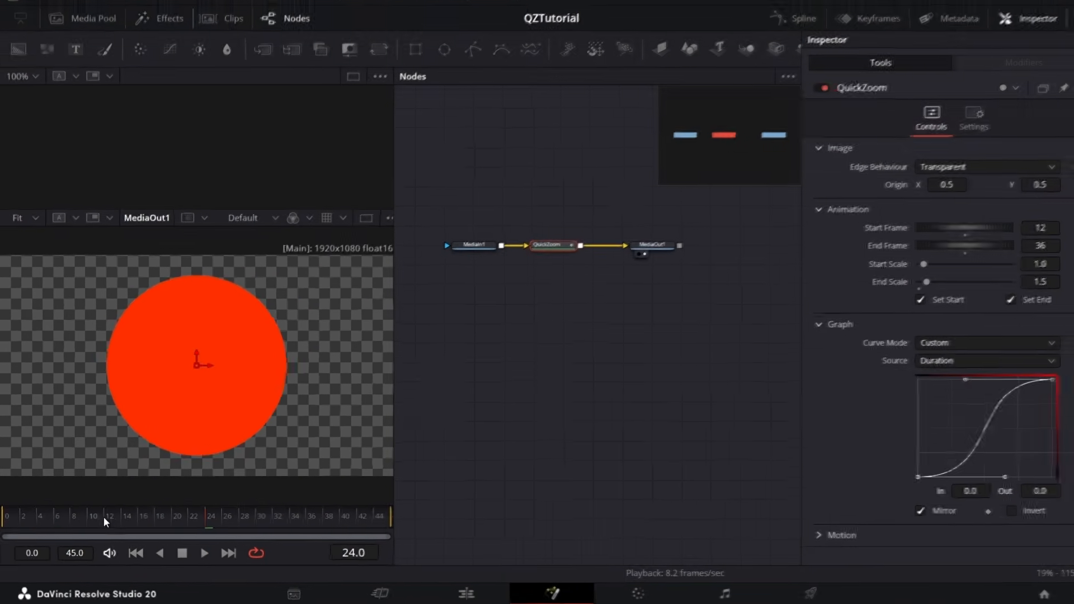
pyautogui.press('space')
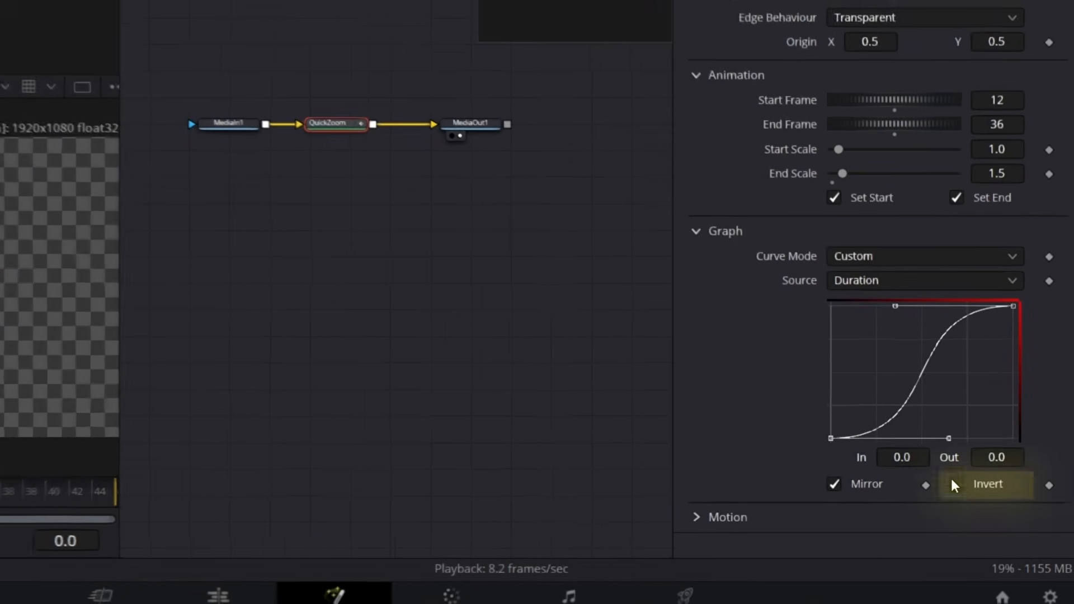
# Enable Invert for the QuickZoom graph and scrub to the end of the composition to check the zoom
pyautogui.click(984, 512)
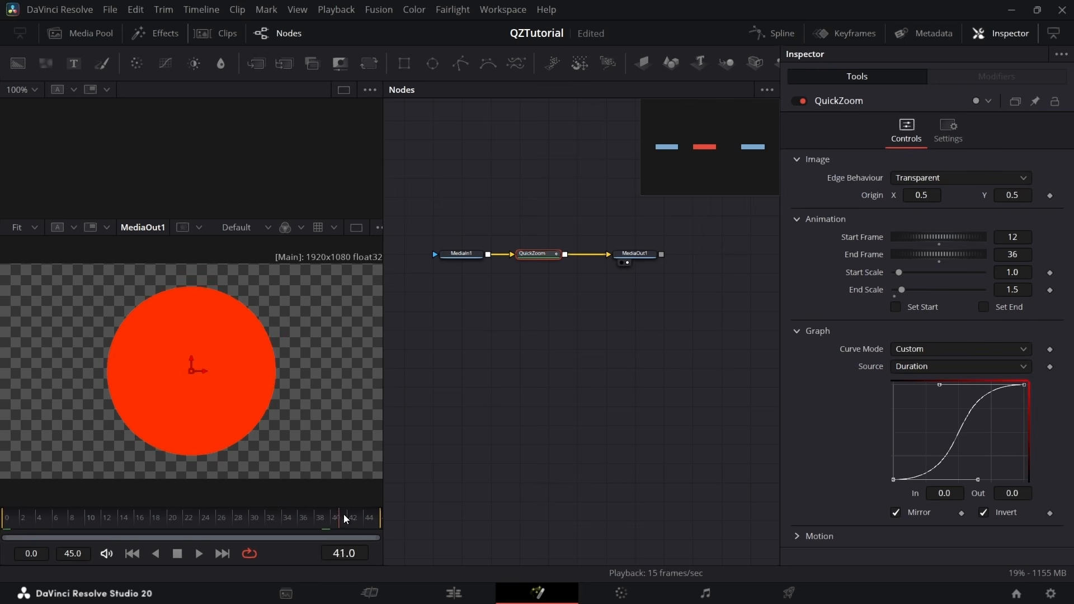
pyautogui.moveTo(346, 520); pyautogui.dragTo(452, 532)
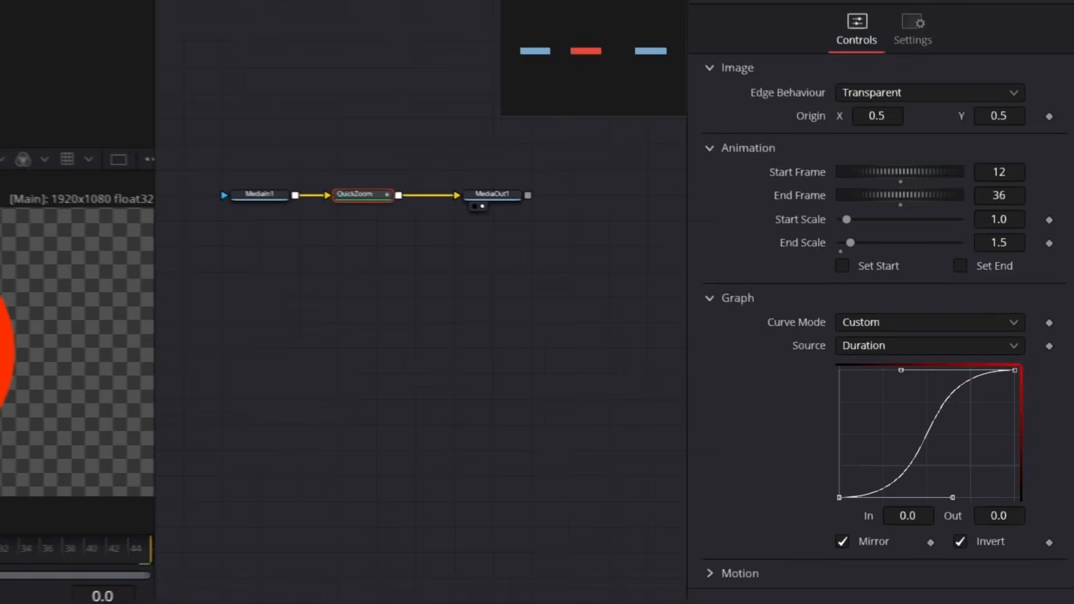
# Switch the QuickZoom Curve Mode to Easing and turn off Mirror and Invert
pyautogui.click(918, 349)
pyautogui.click(922, 383)
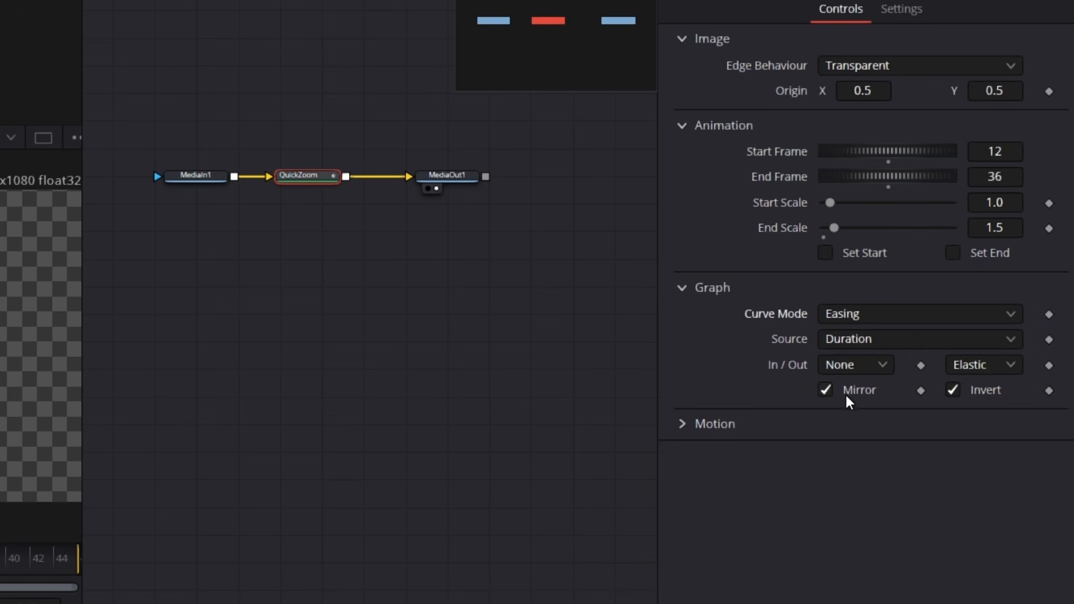
pyautogui.click(952, 390)
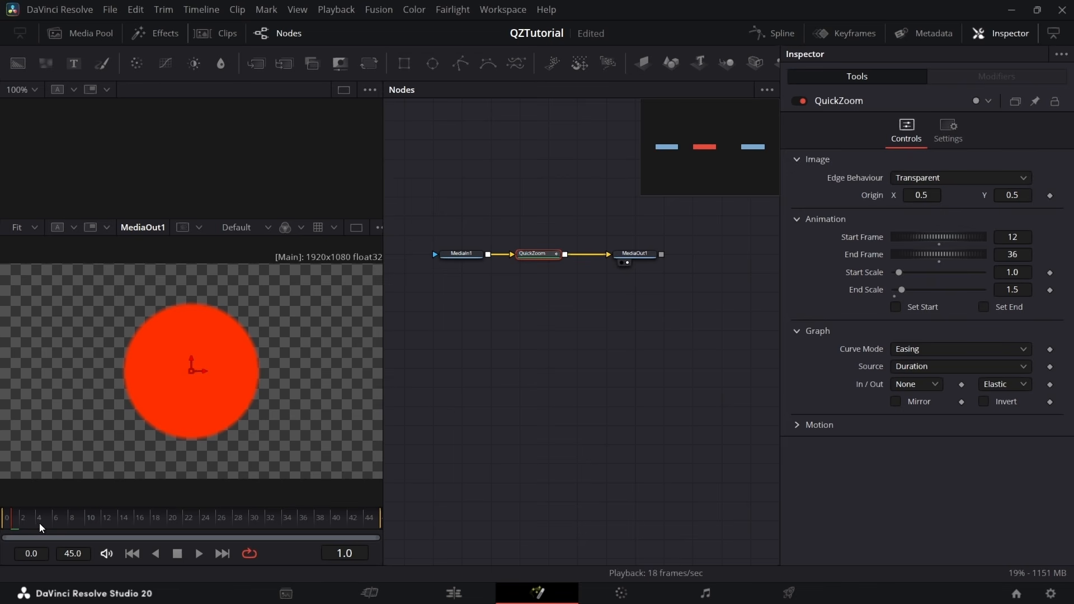
# Enable Set End, shorten the QuickZoom End Frame, and play back the Elastic easing zoom from the first frame
pyautogui.moveTo(40, 524); pyautogui.dragTo(2, 544)
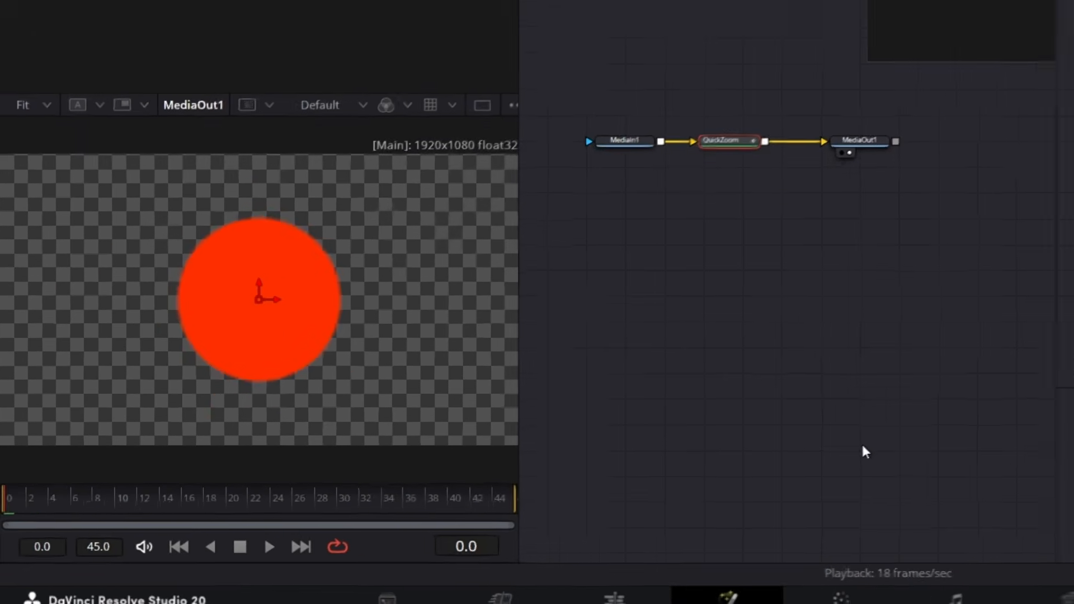
pyautogui.press('space')
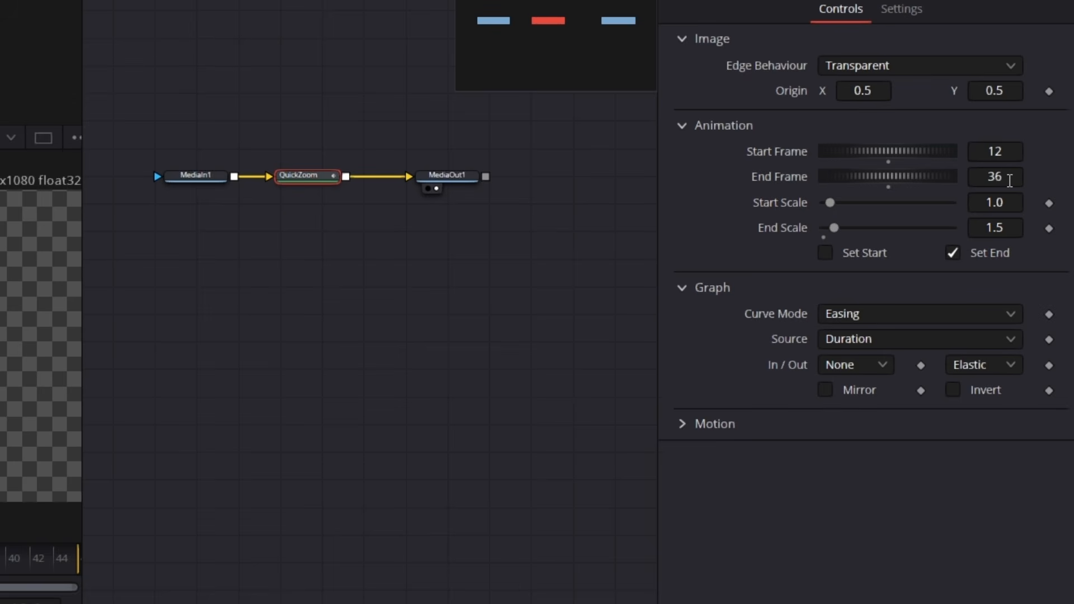
pyautogui.write('0')
pyautogui.press('Return')
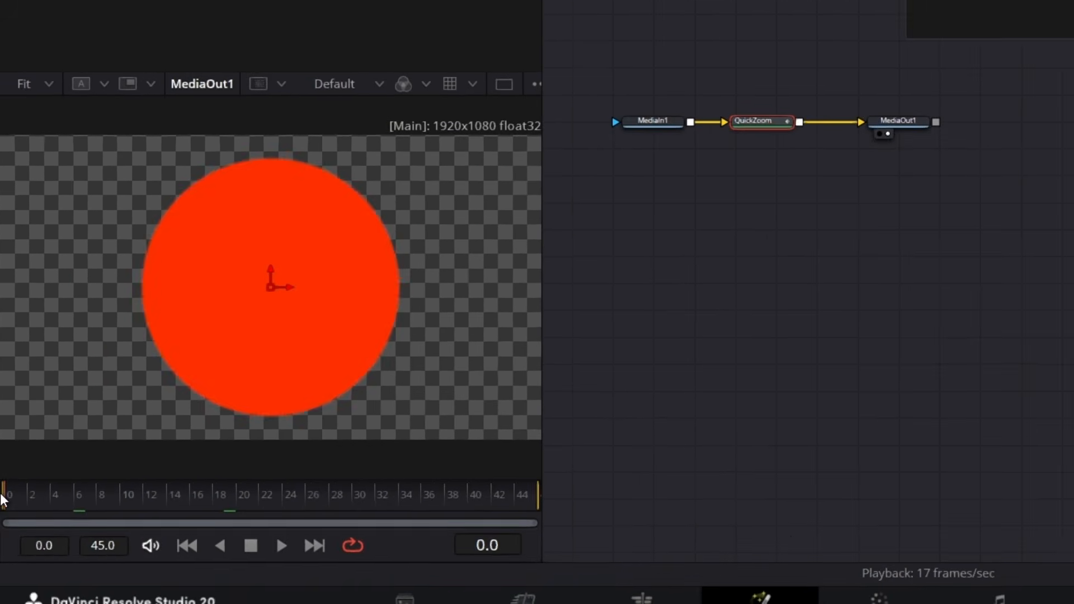
pyautogui.press('space')
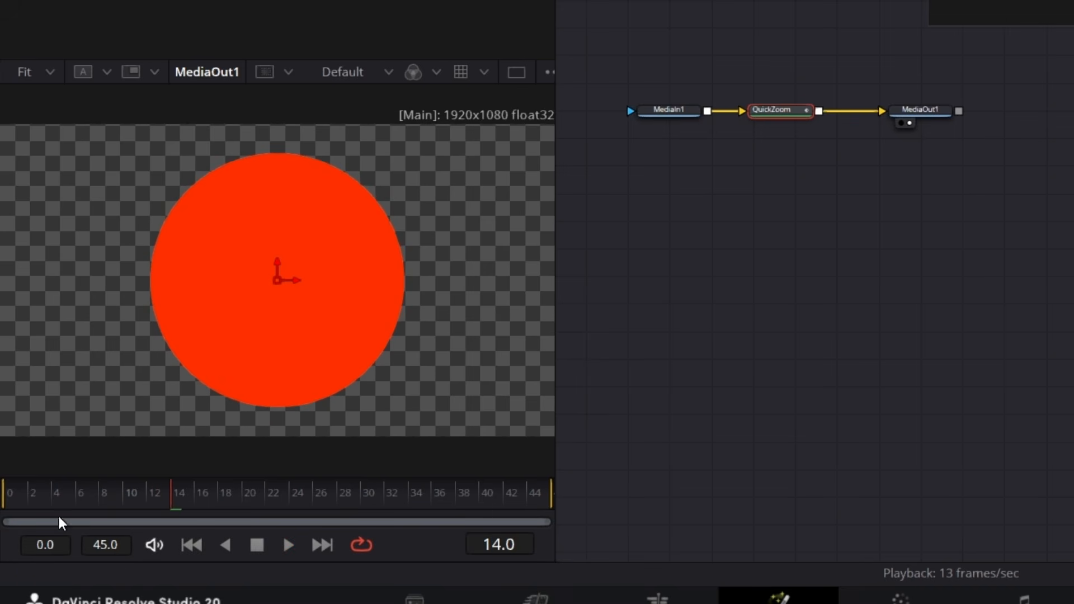
pyautogui.moveTo(85, 494); pyautogui.dragTo(1, 523)
pyautogui.press('space')
pyautogui.press('space')
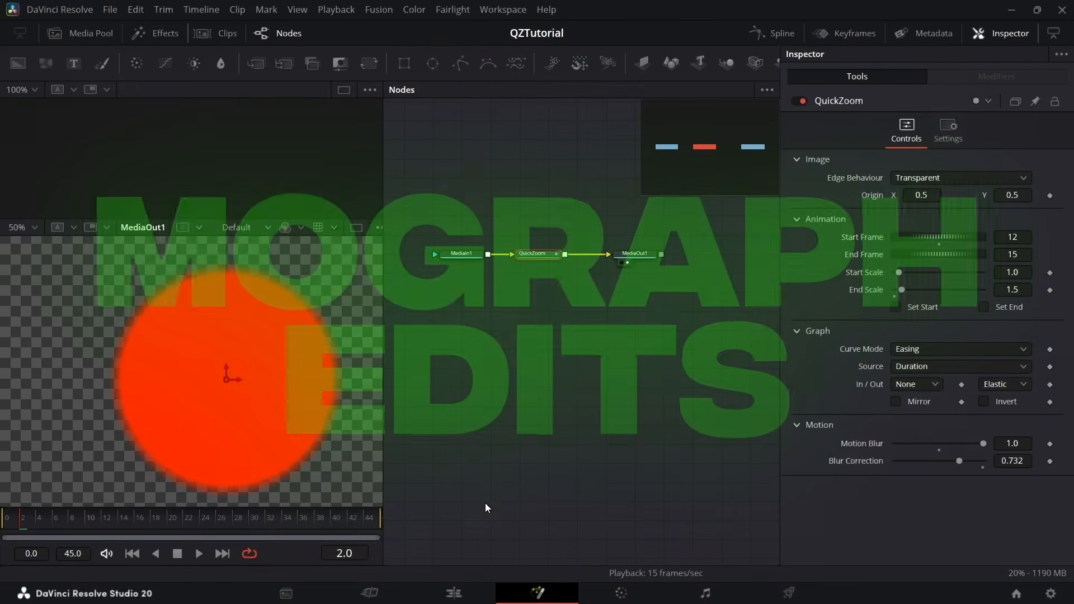
# Return to the Edit page, open the MainEdit timeline and play it from the start of the Manga.mp4 clip
pyautogui.click(452, 594)
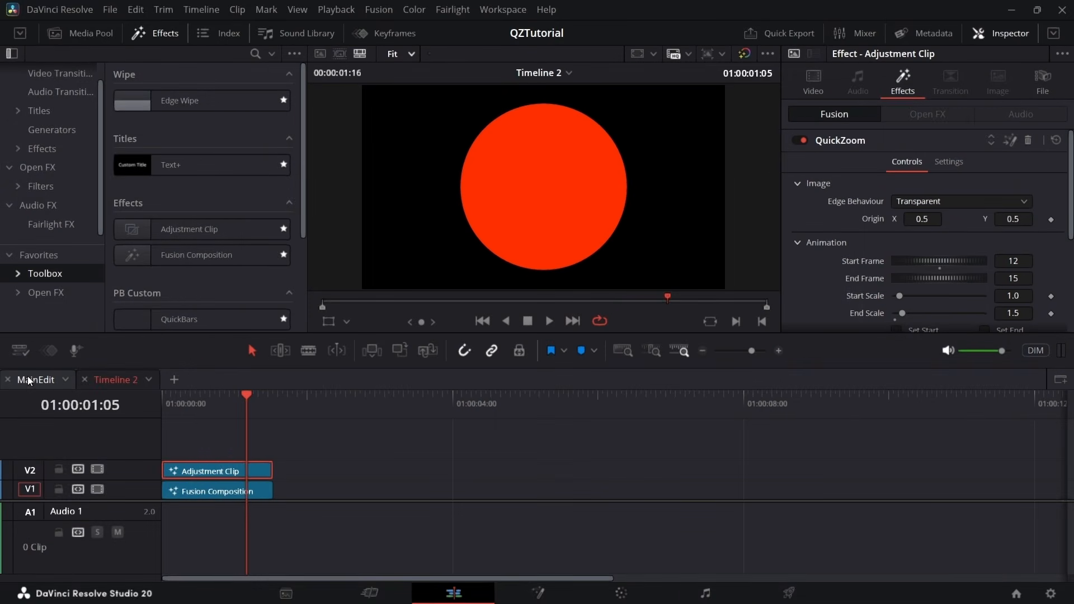
pyautogui.click(28, 379)
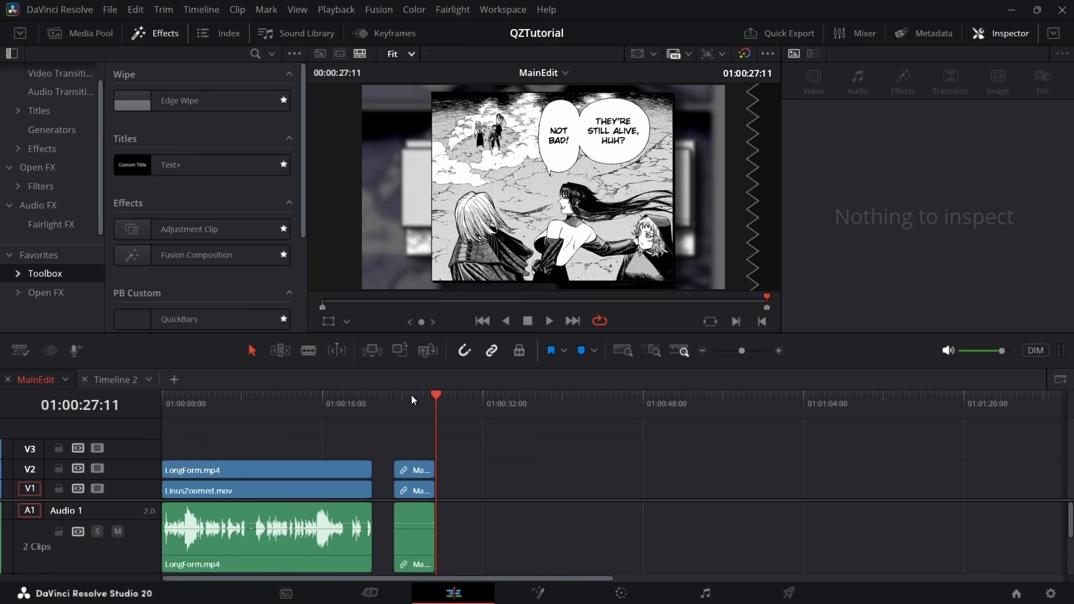
pyautogui.click(450, 402)
pyautogui.click(394, 398)
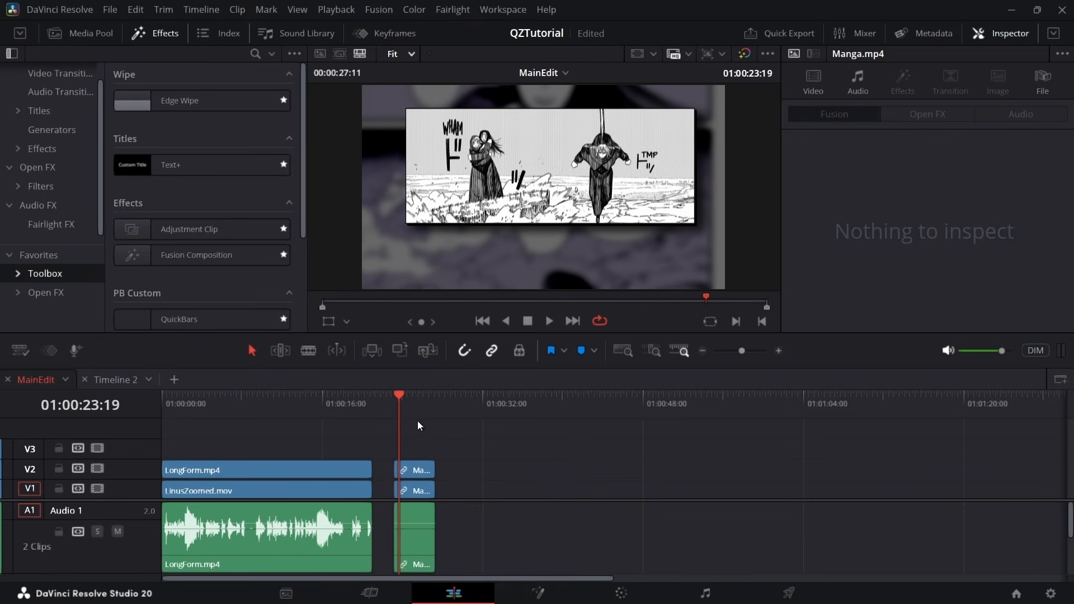
pyautogui.scroll(5, 418, 421)
pyautogui.moveTo(603, 400); pyautogui.dragTo(576, 425)
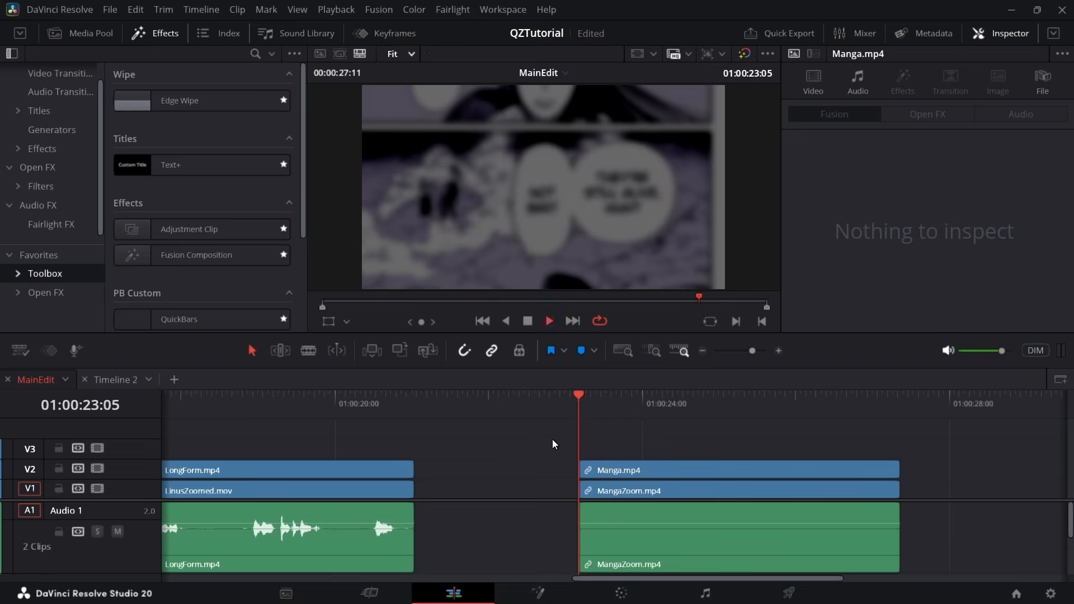
# Disable the Manga.mp4 clip and play back MangaZoom.mp4 from its start to review the reference zoom
pyautogui.press('space')
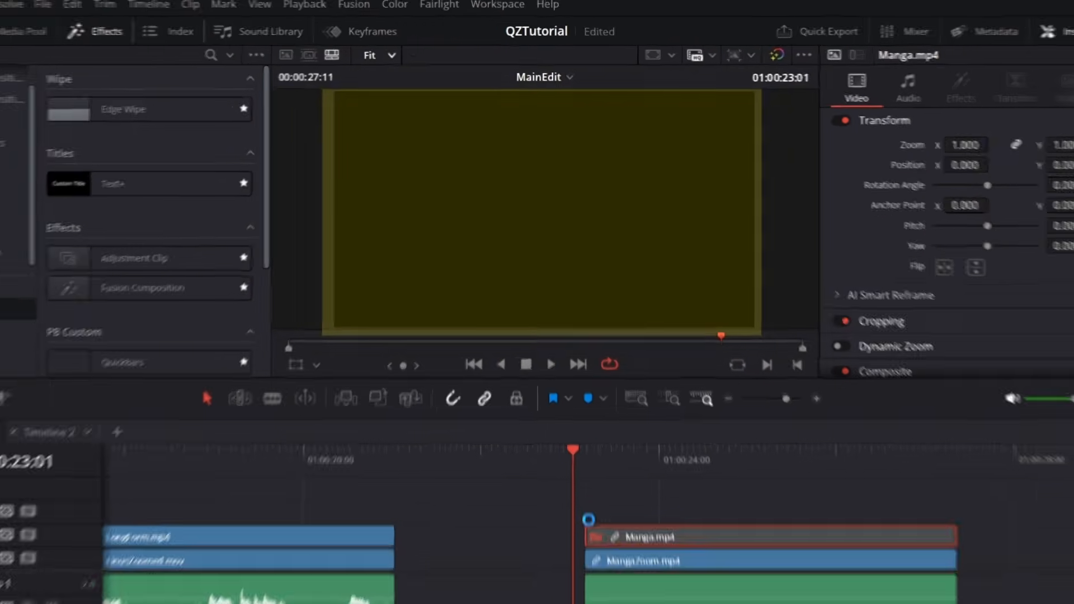
pyautogui.press('space')
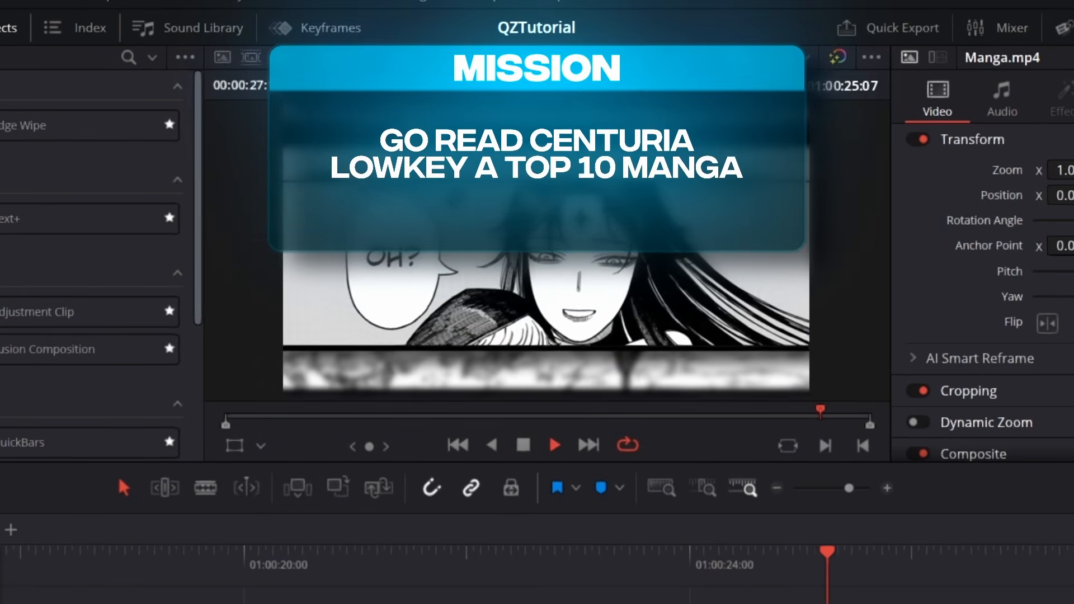
pyautogui.press('space')
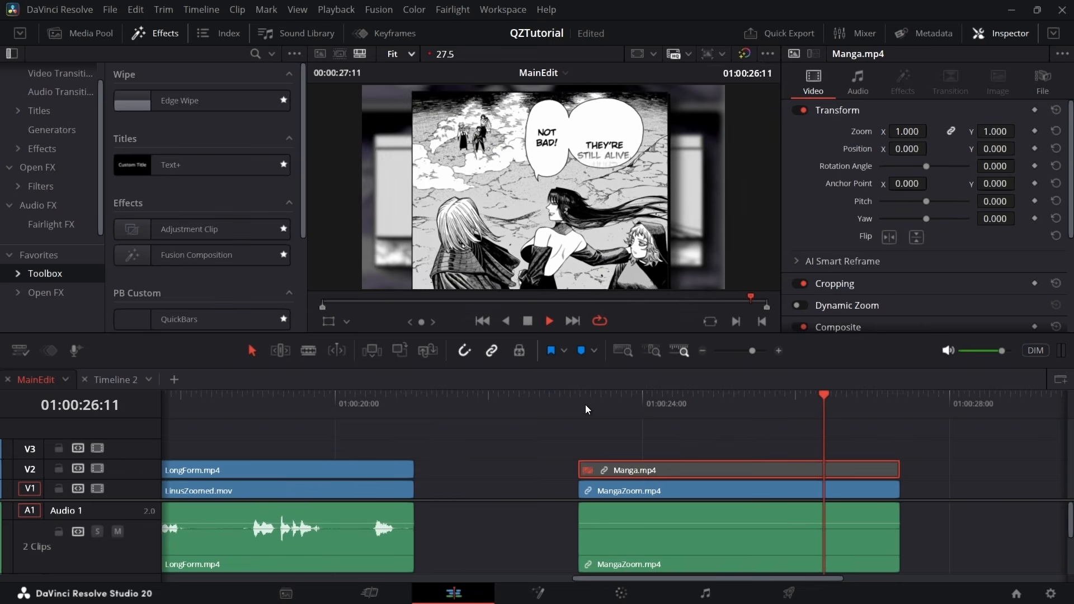
# Re-enable the Manga.mp4 clip and disable the MangaZoom.mp4 clip
pyautogui.press('d')
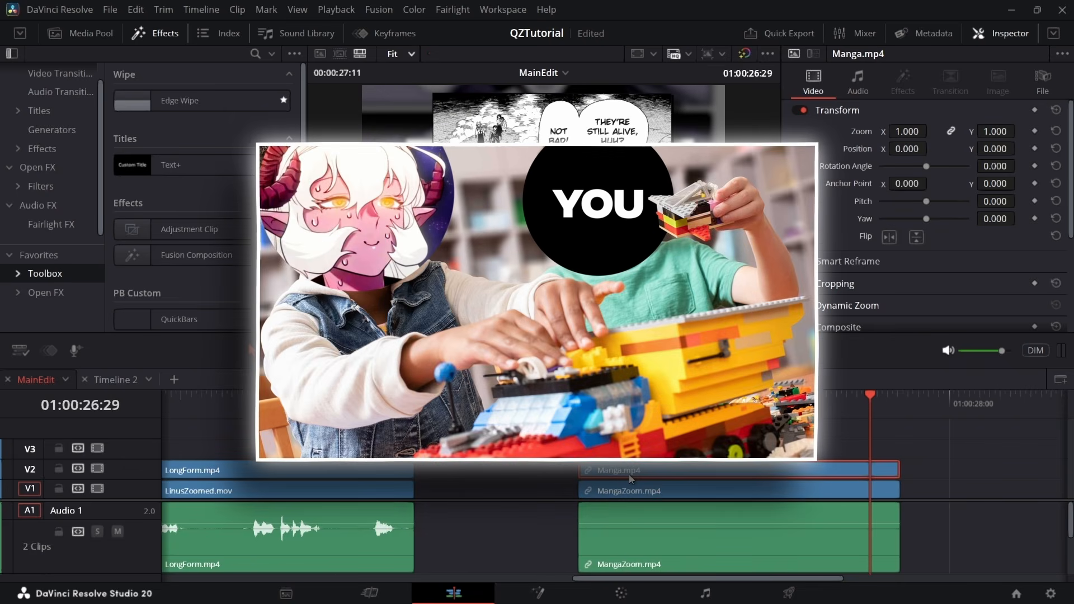
pyautogui.click(601, 490)
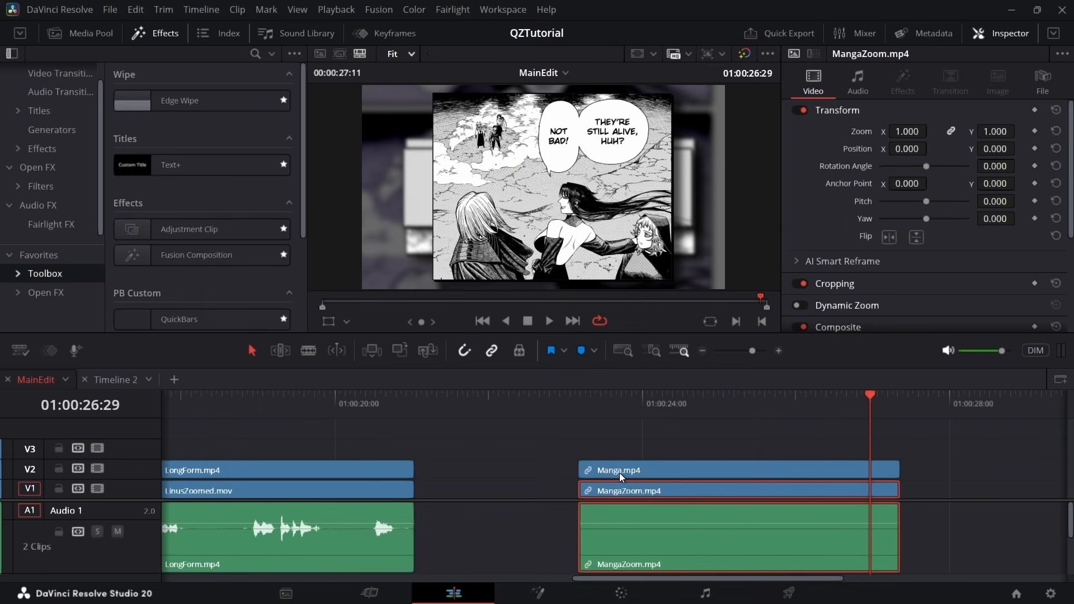
pyautogui.press('d')
# Add an Adjustment Clip on V3 above Manga.mp4, aligning its start and trimming its end to match that clip
pyautogui.hscroll(3, 650, 465)
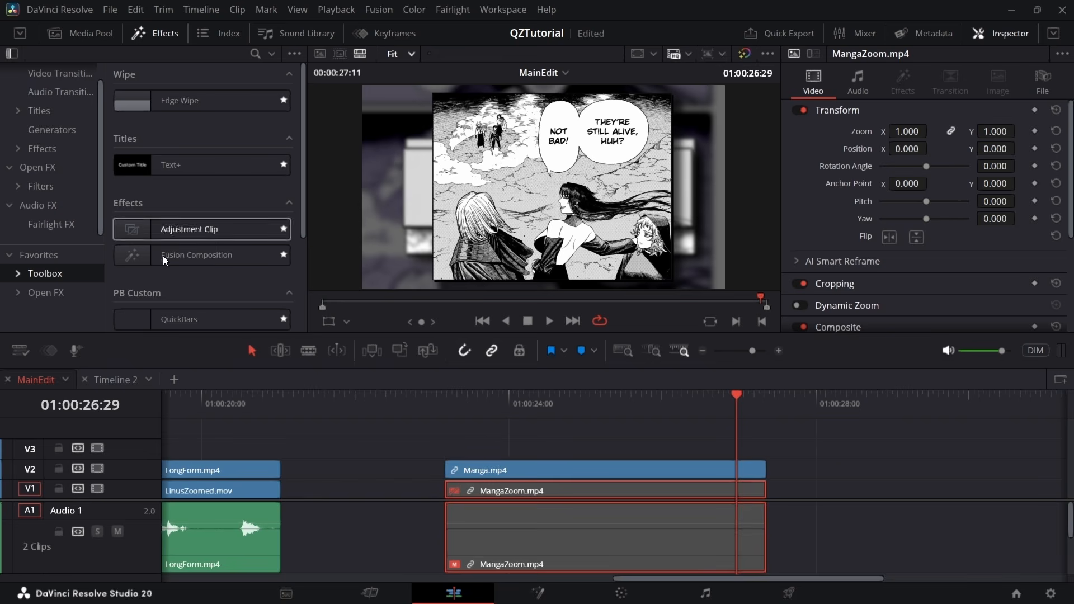
pyautogui.moveTo(164, 234); pyautogui.dragTo(548, 450)
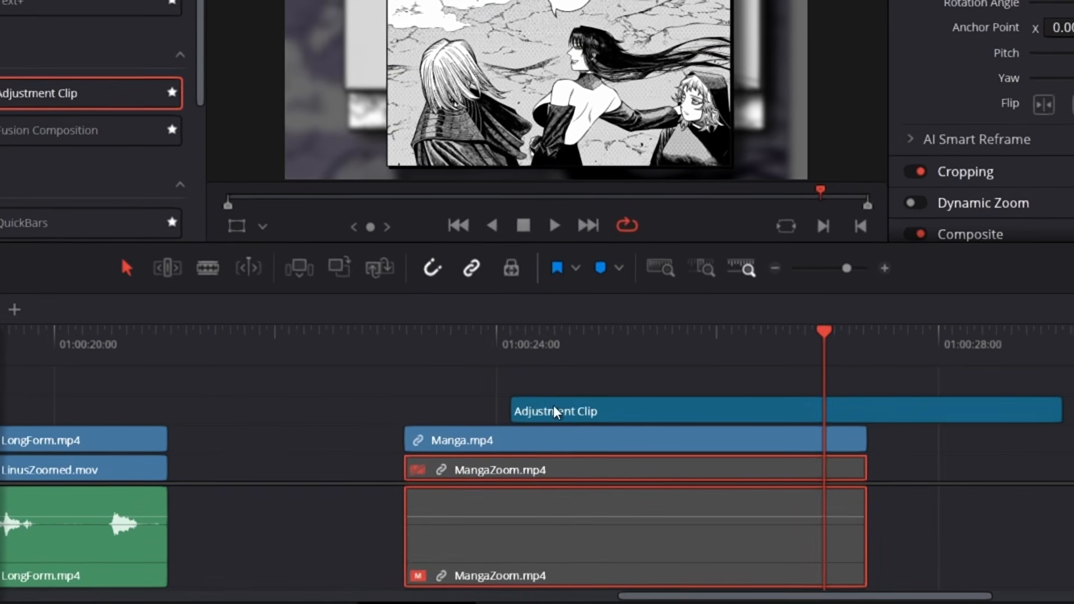
pyautogui.moveTo(553, 407); pyautogui.dragTo(446, 411)
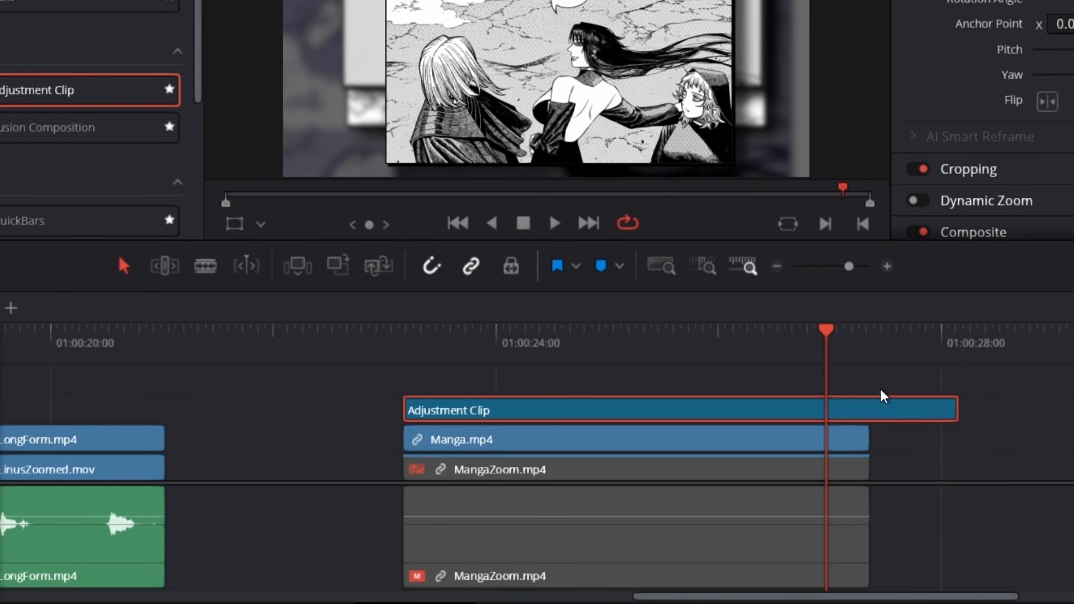
pyautogui.moveTo(959, 410); pyautogui.dragTo(869, 413)
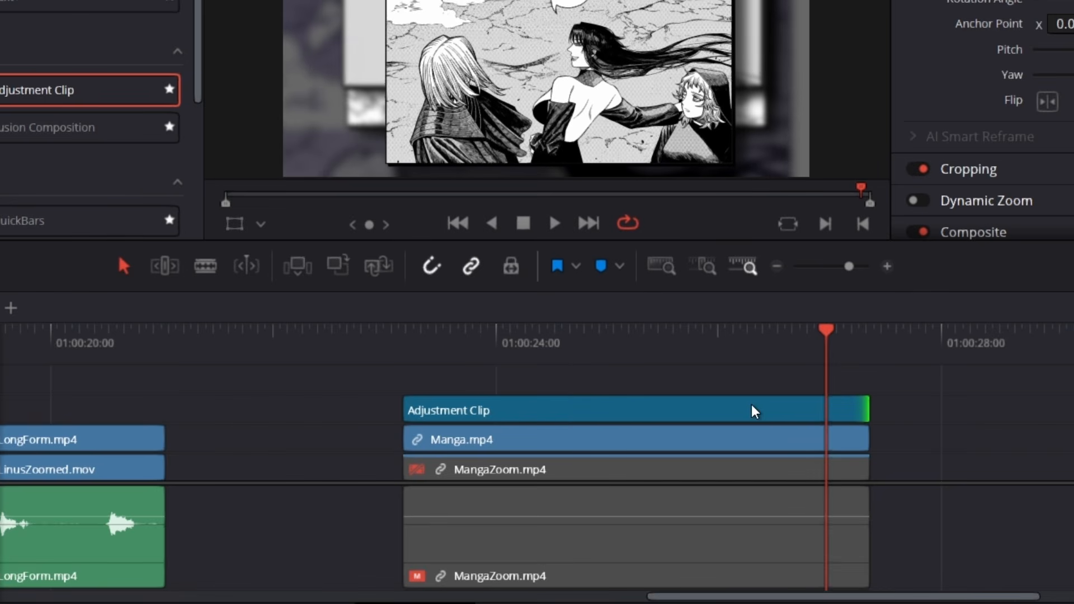
# Apply the QuickZoom effect to the Adjustment Clip above Manga.mp4 and preview it near the clip's start
pyautogui.scroll(-5, 89, 168)
pyautogui.moveTo(84, 201); pyautogui.dragTo(467, 399)
pyautogui.click(430, 337)
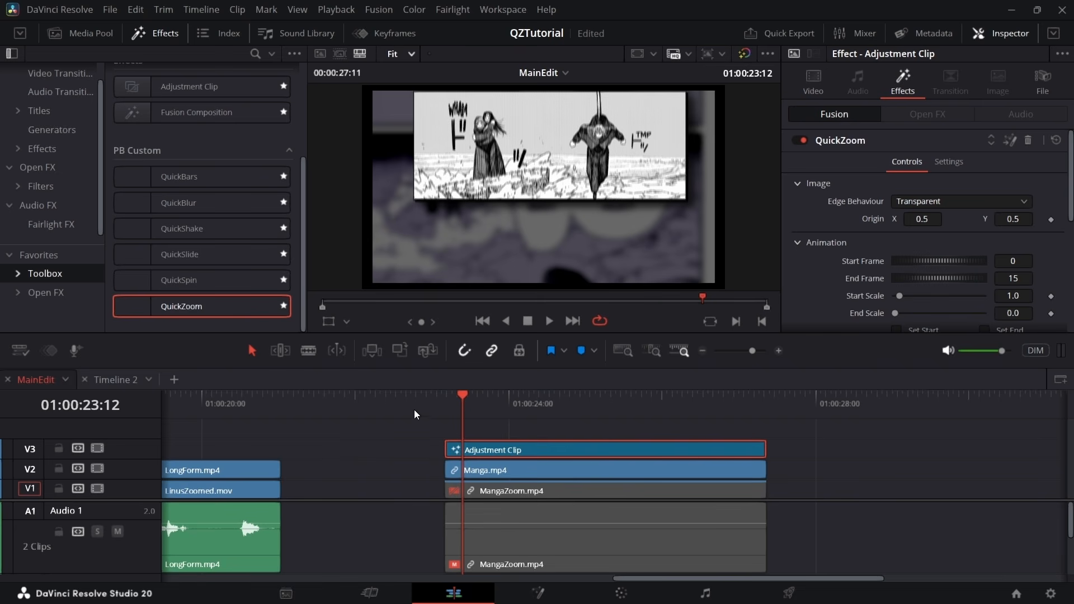
# Open the Adjustment Clip's own composition in Fusion, reconnect MediaIn1 to MediaOut1, and return to the Edit page
pyautogui.hotkey('shift', '5')
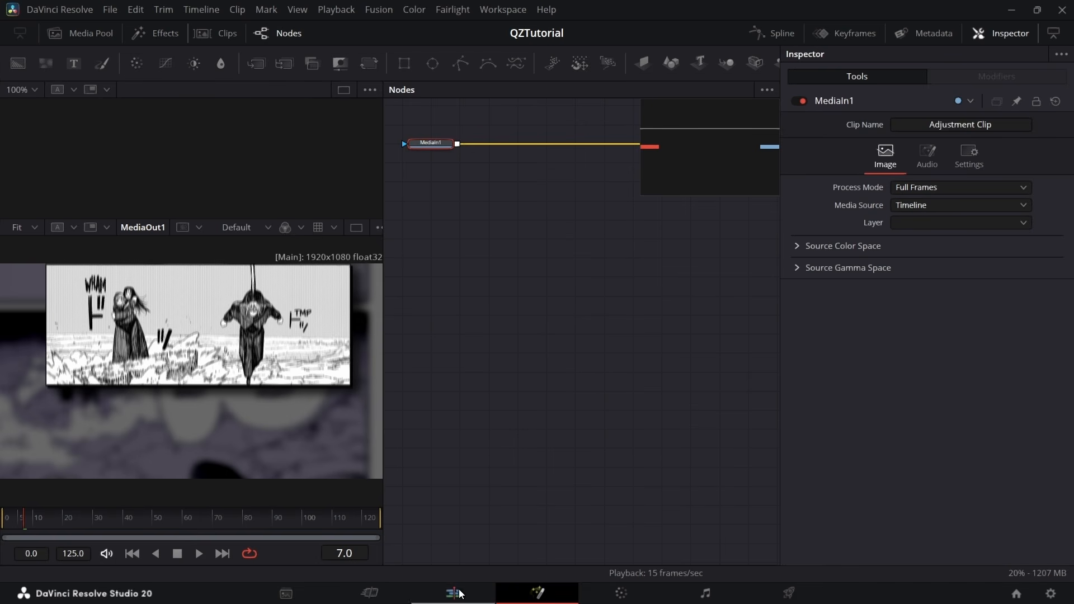
pyautogui.click(460, 594)
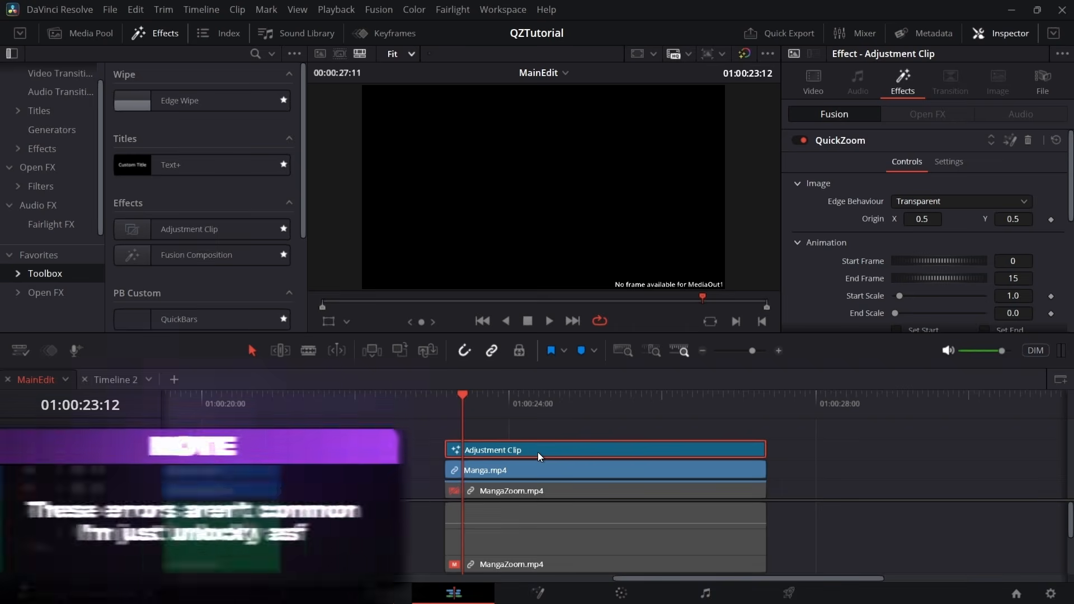
pyautogui.hotkey('shift', '5')
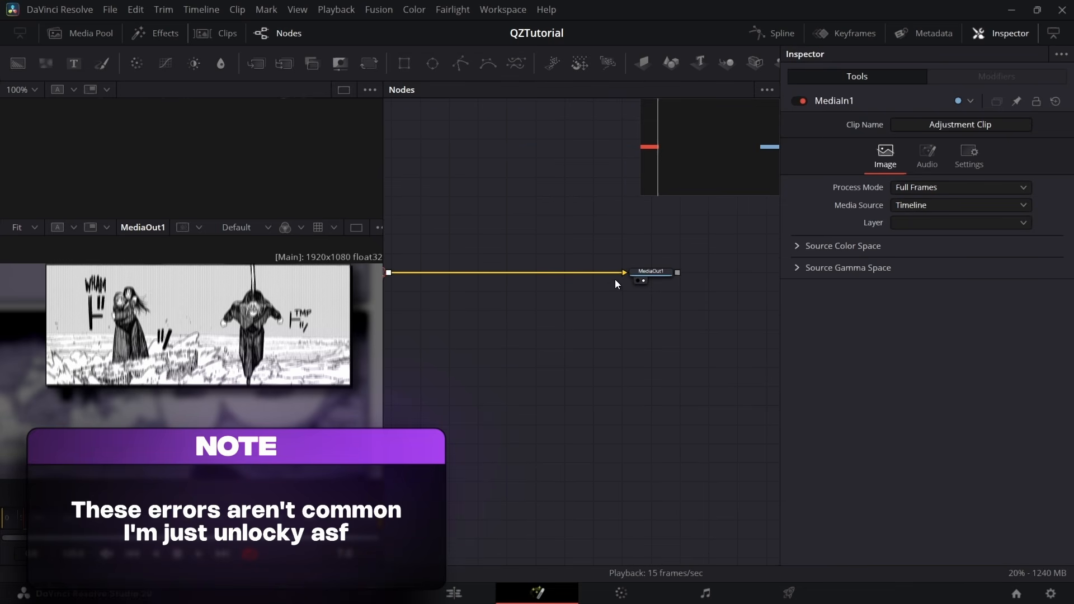
pyautogui.click(616, 279)
pyautogui.click(620, 274)
pyautogui.moveTo(498, 309); pyautogui.dragTo(538, 350)
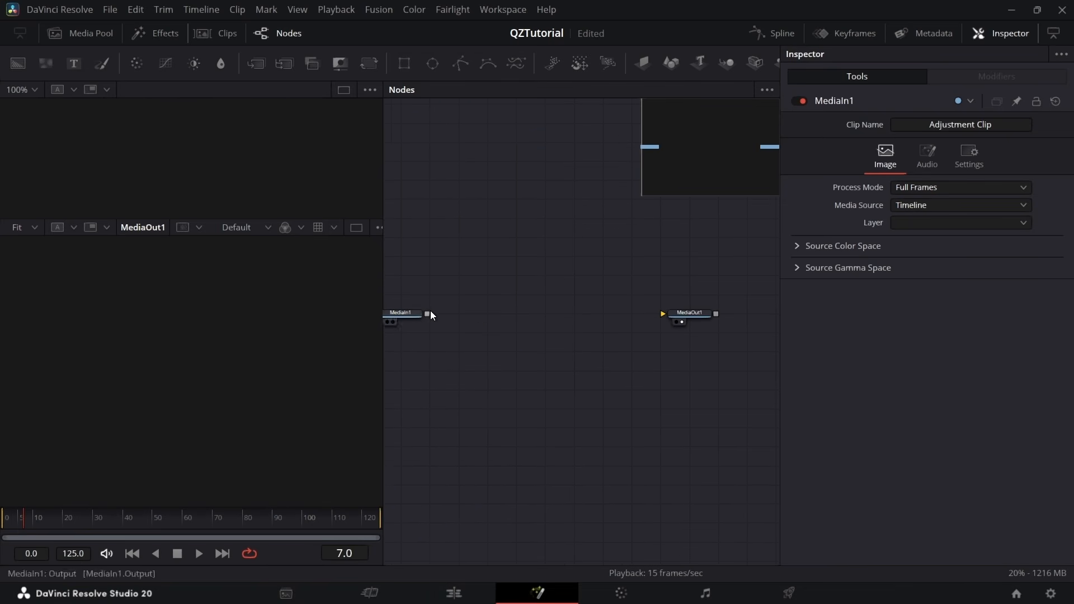
pyautogui.moveTo(427, 313); pyautogui.dragTo(665, 314)
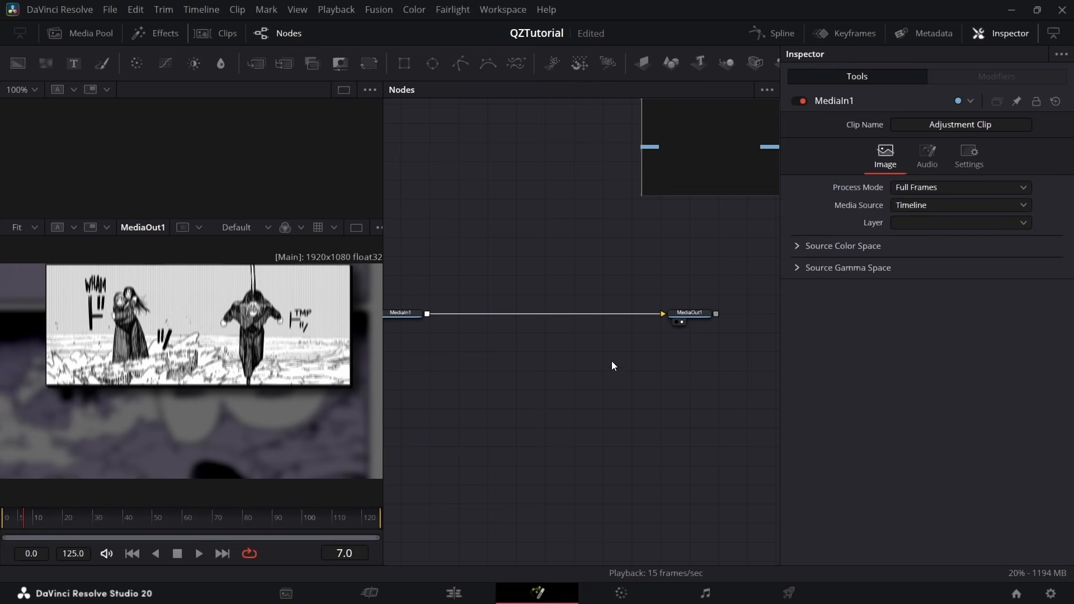
pyautogui.click(454, 594)
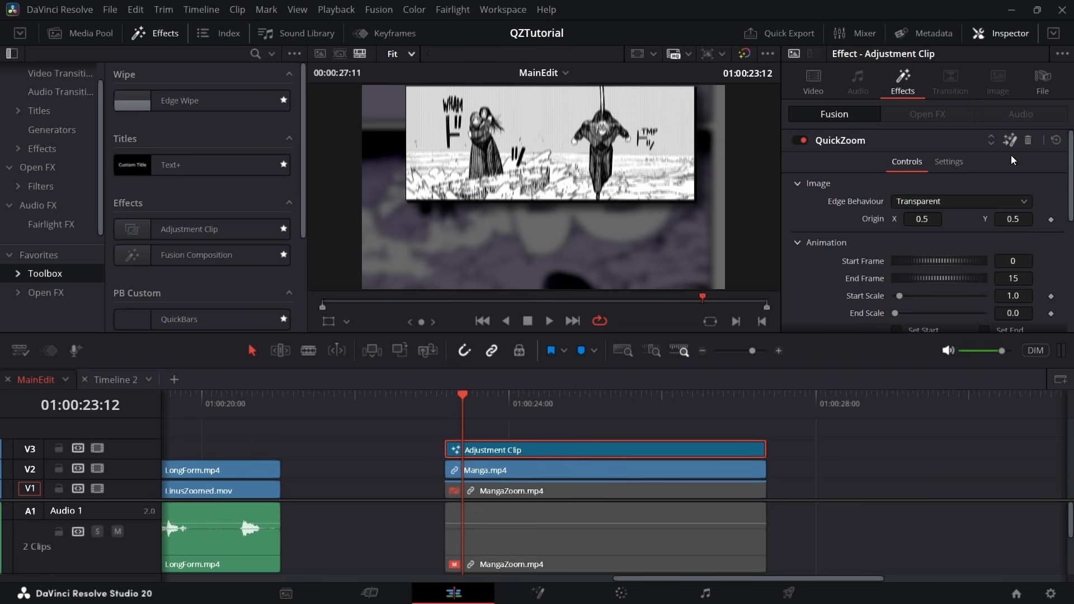
# Open the QuickZoom effect's composition in Fusion, set the QuickZoom node's End Scale to 1.23, and play it back
pyautogui.hotkey('shift', '5')
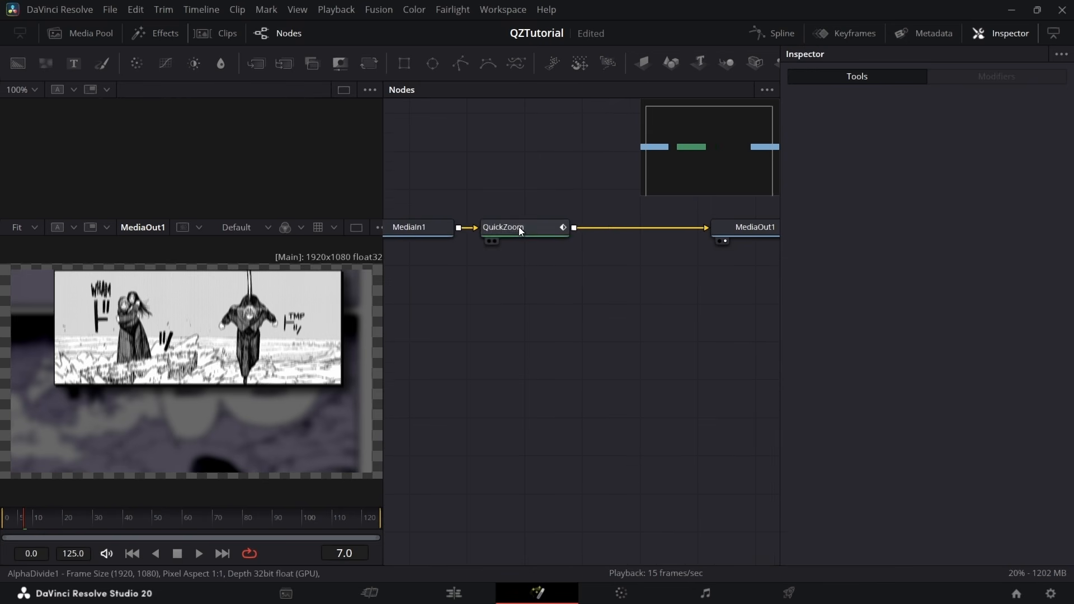
pyautogui.click(519, 227)
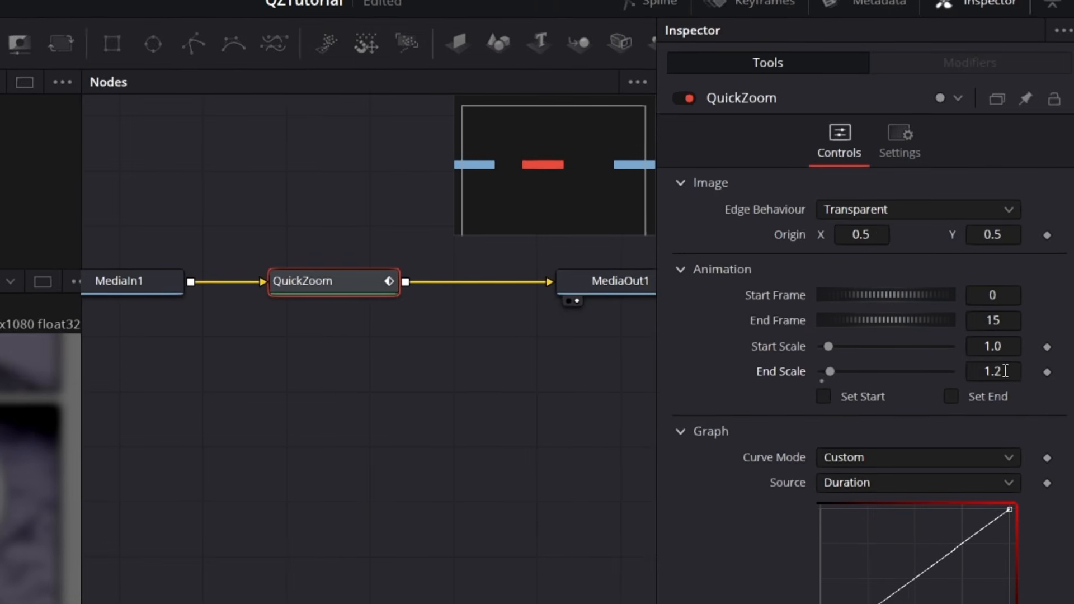
pyautogui.press('Return')
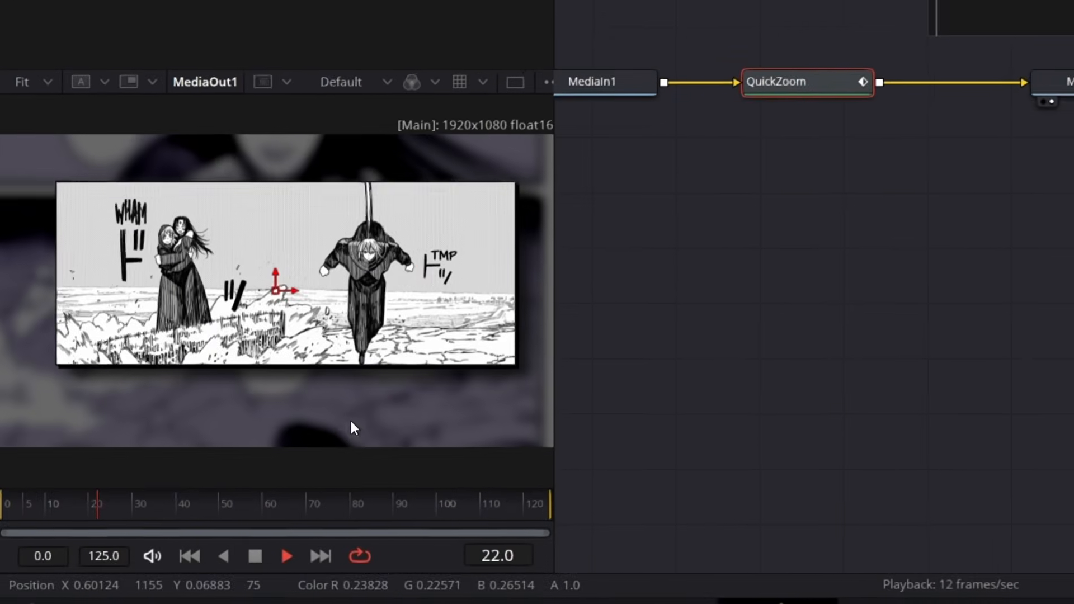
# Scrub to frame 34, set the QuickZoom End Frame to 34 and enable Set End, saving the project
pyautogui.moveTo(132, 489); pyautogui.dragTo(161, 495)
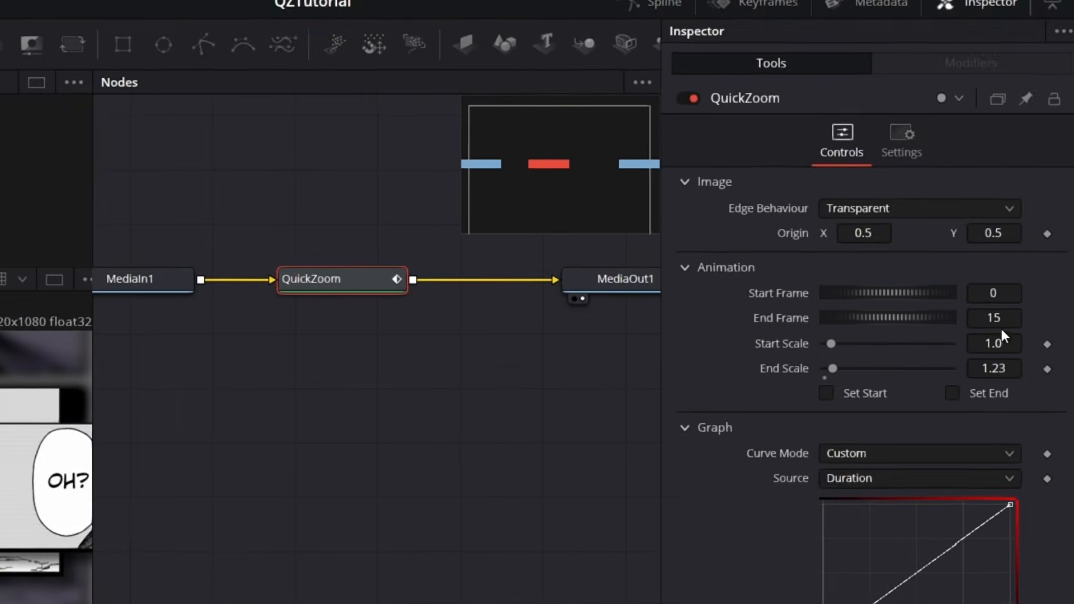
pyautogui.click(1005, 321)
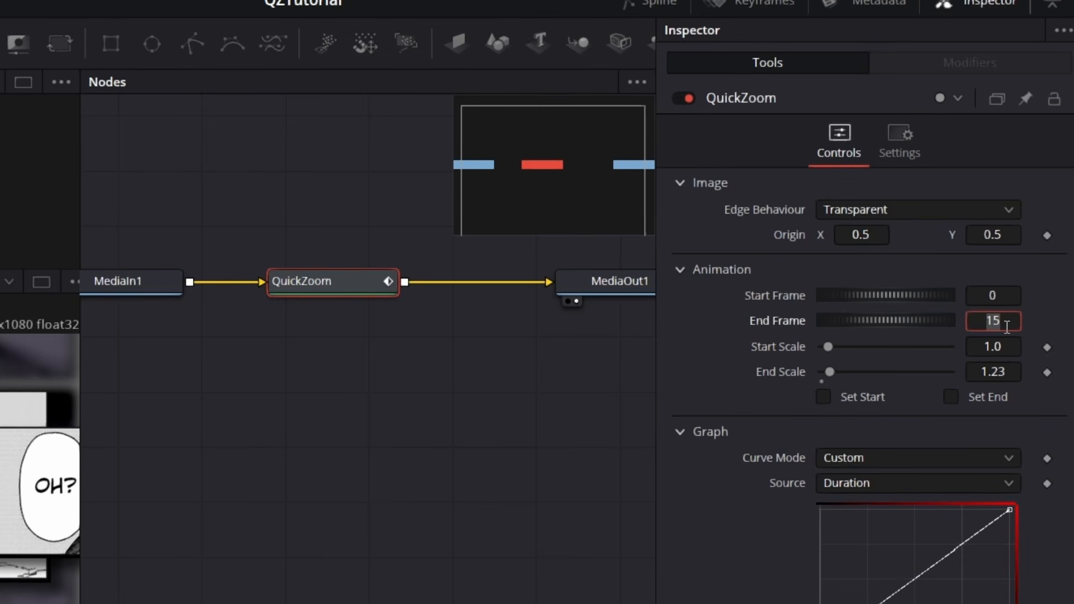
pyautogui.hotkey('ctrl', 's')
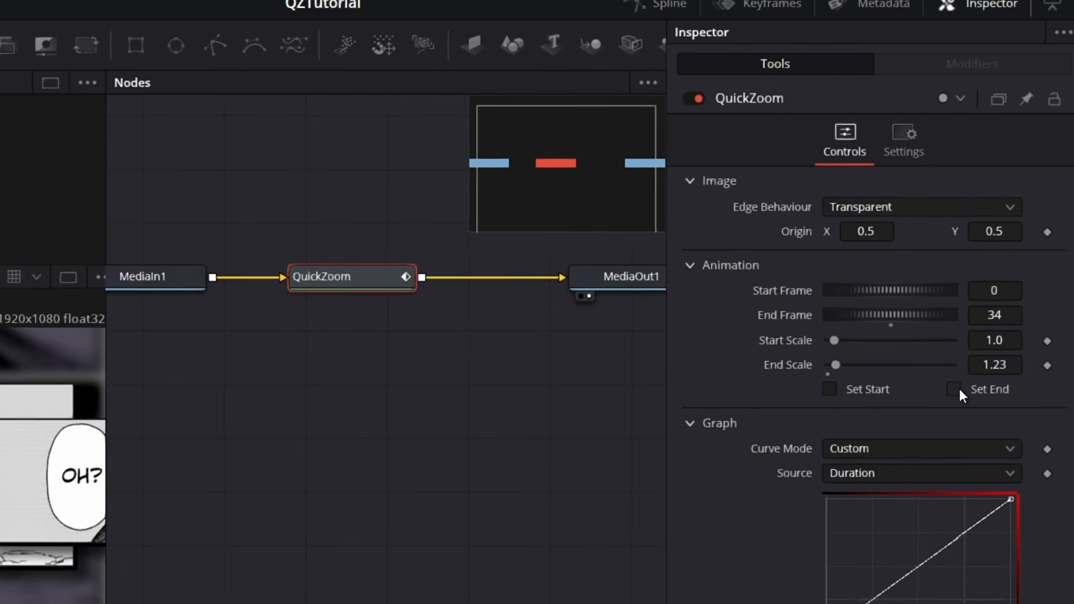
pyautogui.click(957, 390)
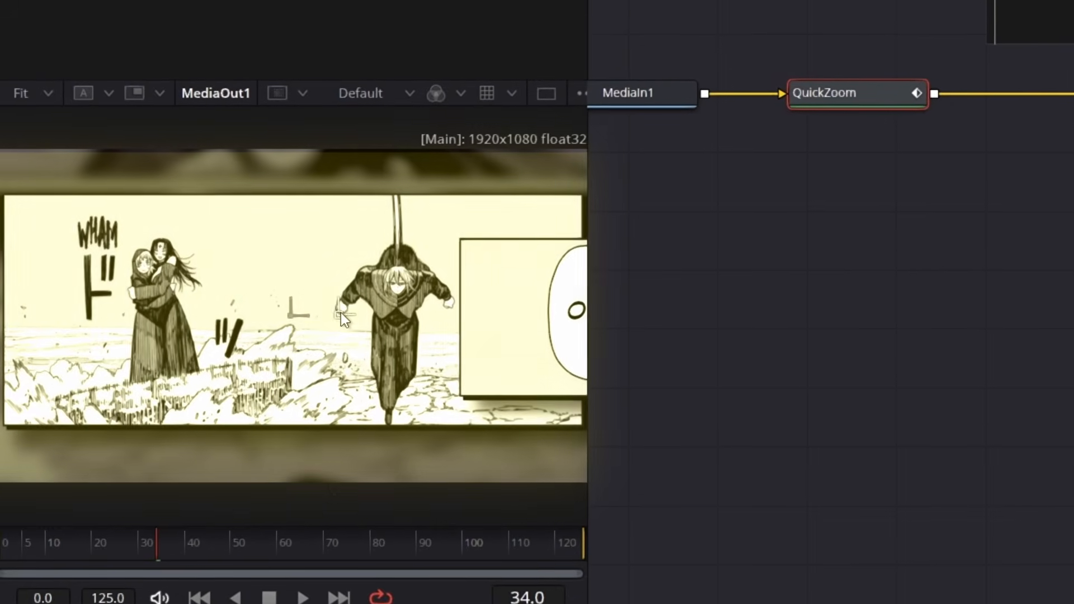
# Move the QuickZoom origin beside the caped figure, to X 0.574926 and Y 0.512987, and play back from the first frame
pyautogui.moveTo(337, 311); pyautogui.dragTo(340, 309)
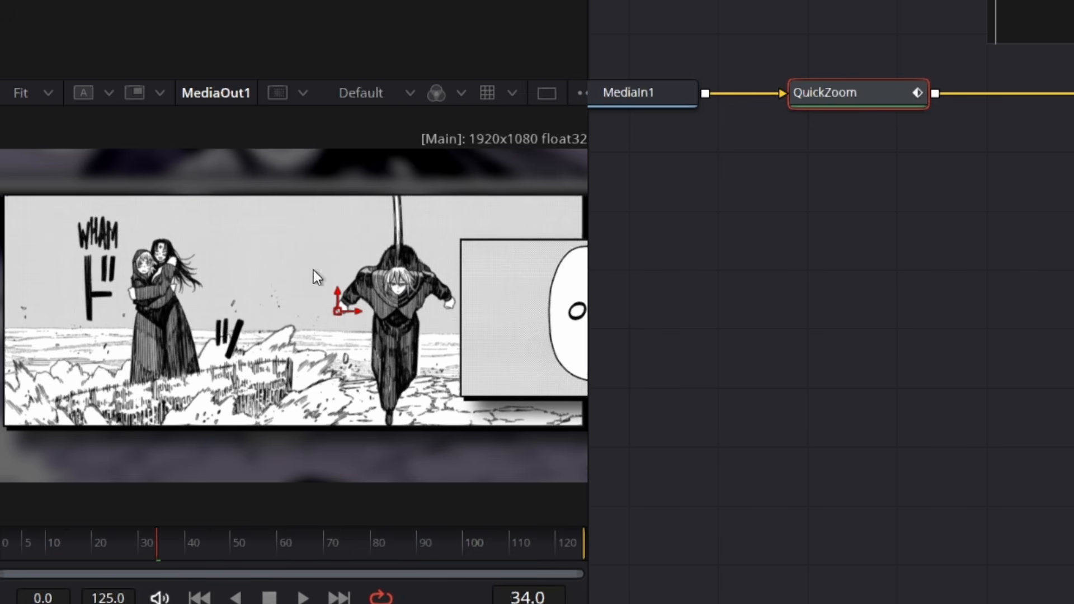
pyautogui.moveTo(343, 319)
pyautogui.mouseDown()
pyautogui.moveTo(280, 364)
pyautogui.moveTo(325, 314)
pyautogui.moveTo(340, 315)
pyautogui.mouseUp()
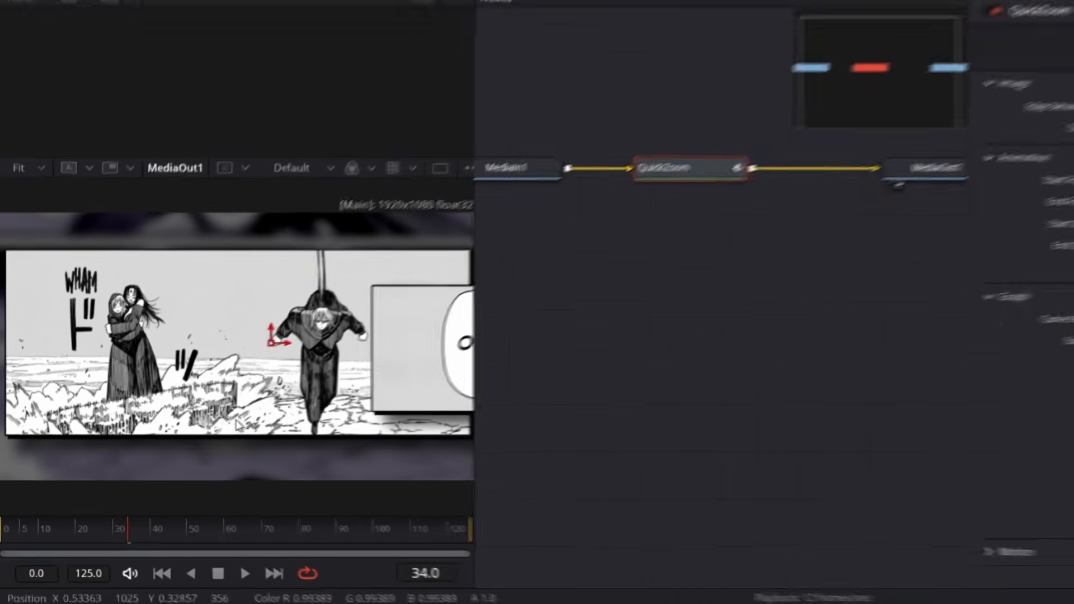
pyautogui.moveTo(84, 521); pyautogui.dragTo(3, 570)
pyautogui.press('space')
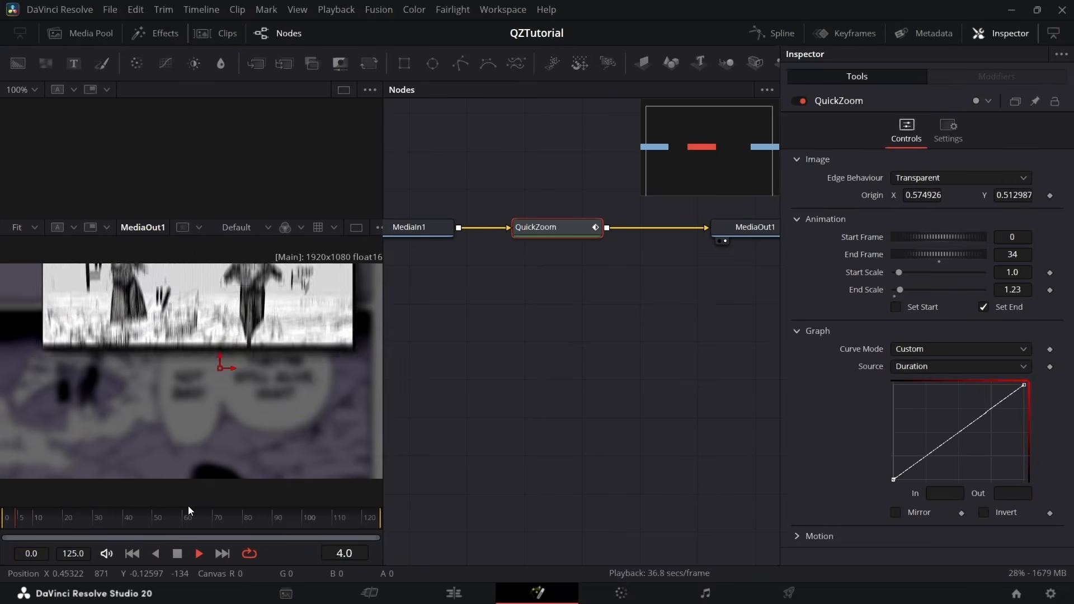
pyautogui.press('space')
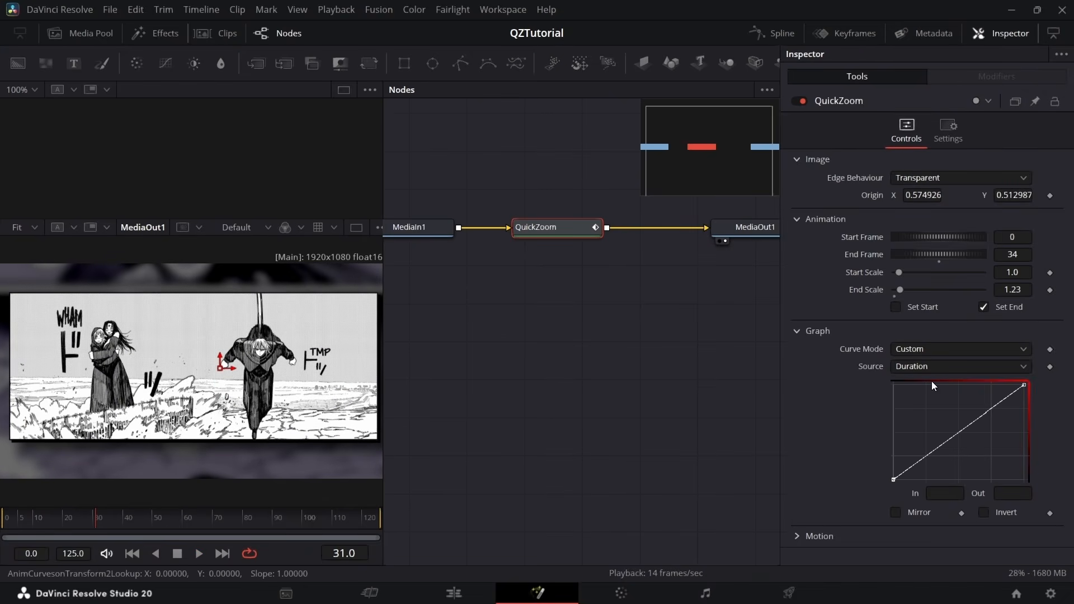
# Smooth the QuickZoom Custom curve's end points and adjust their handles for a fast rise with a long, gradual ease-out
pyautogui.click(893, 480)
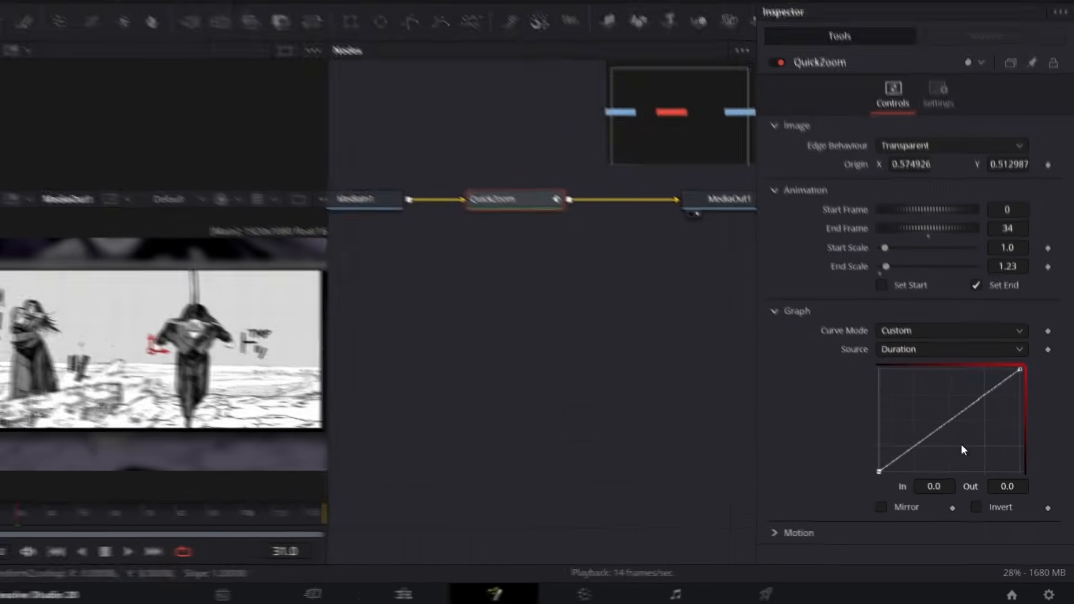
pyautogui.press('f')
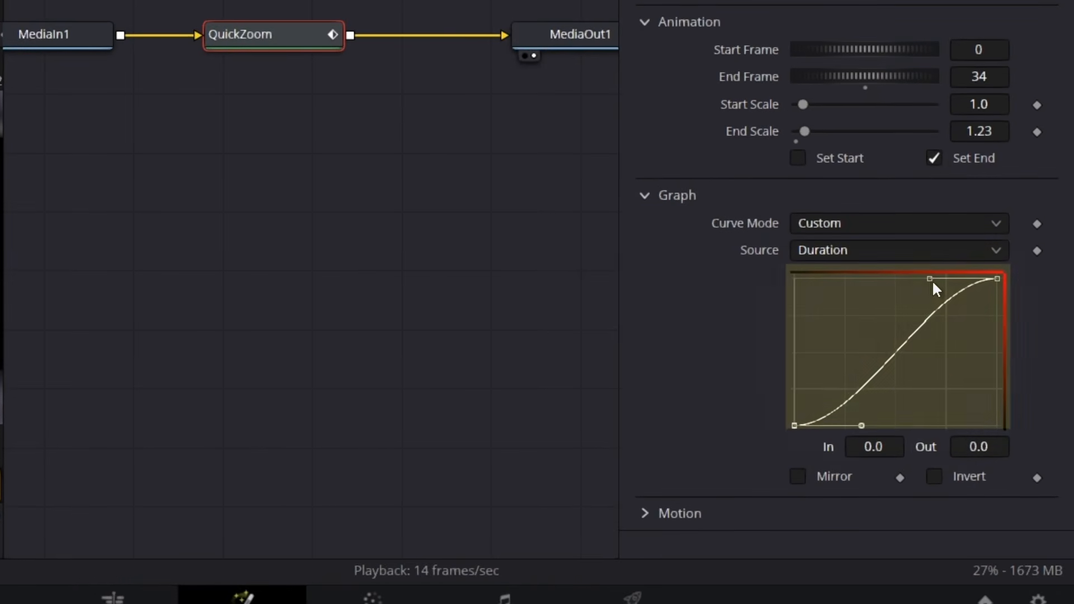
pyautogui.moveTo(939, 298); pyautogui.dragTo(762, 307)
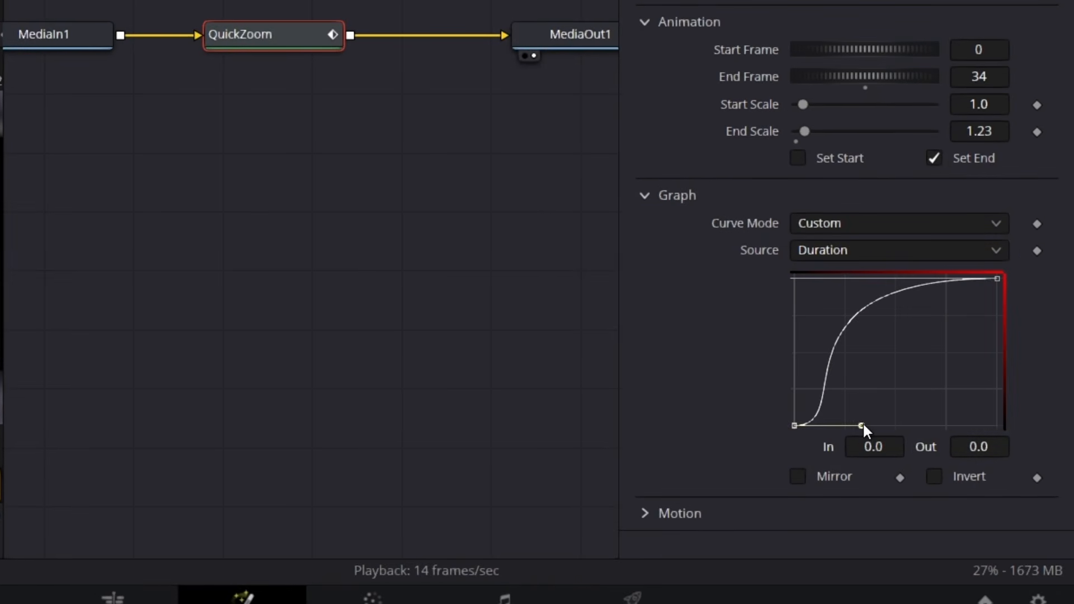
pyautogui.moveTo(863, 425); pyautogui.dragTo(853, 426)
pyautogui.scroll(-2, 838, 338)
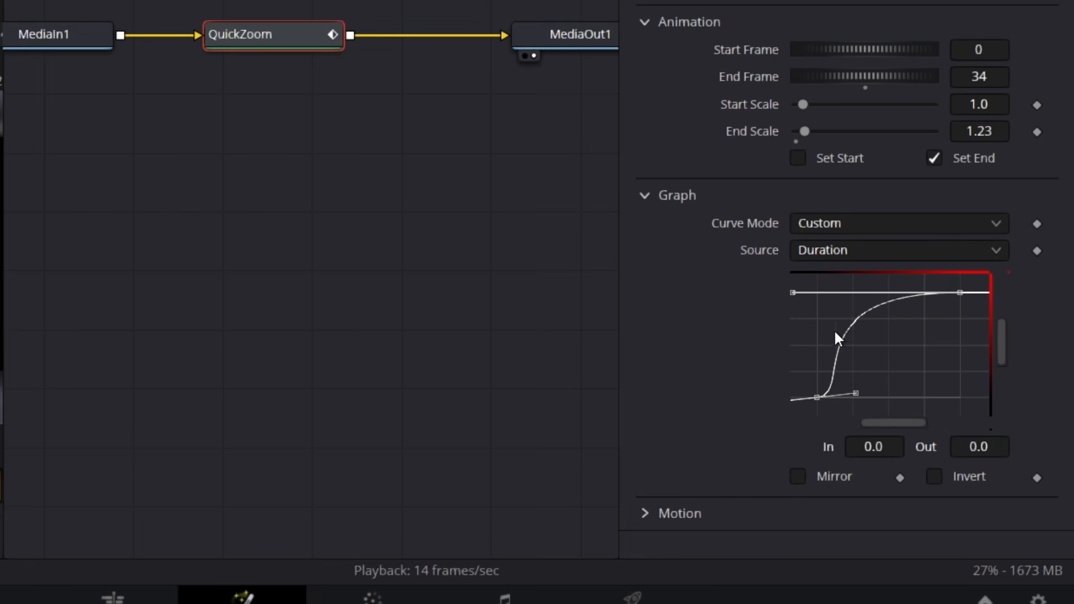
pyautogui.moveTo(794, 297); pyautogui.dragTo(790, 300)
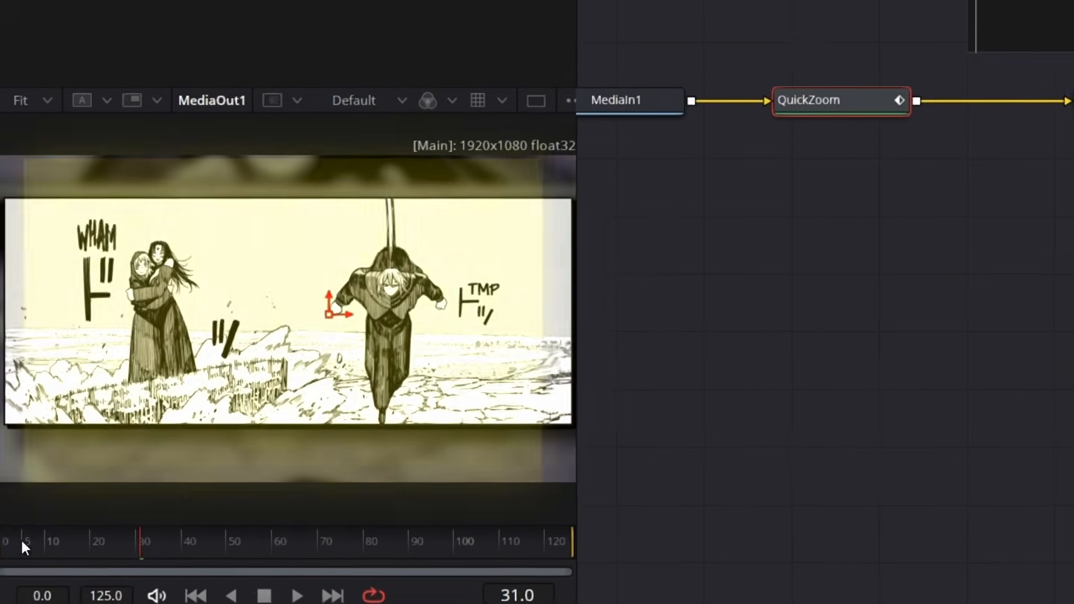
# Play back the eased zoom from frame 0, set the QuickZoom End Frame to 39, and replay it on the Edit page
pyautogui.click(2, 543)
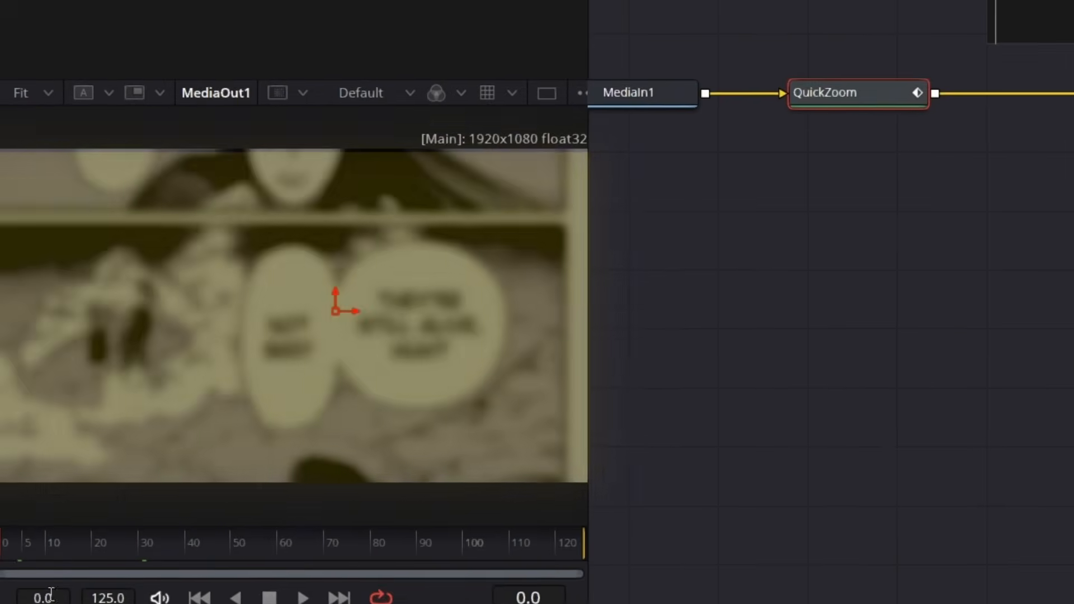
pyautogui.press('space')
pyautogui.press('space')
pyautogui.moveTo(41, 543); pyautogui.dragTo(0, 543)
pyautogui.press('space')
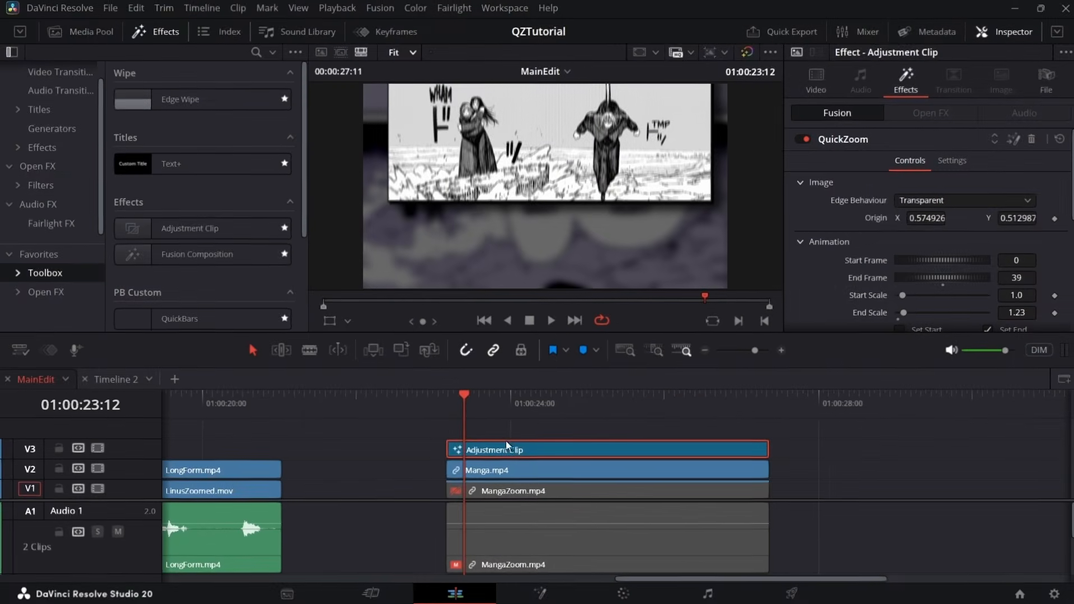
pyautogui.moveTo(468, 411); pyautogui.dragTo(442, 422)
# Duplicate the Adjustment Clip from track V3 onto V4 above it, and review the stacked zoom
pyautogui.press('space')
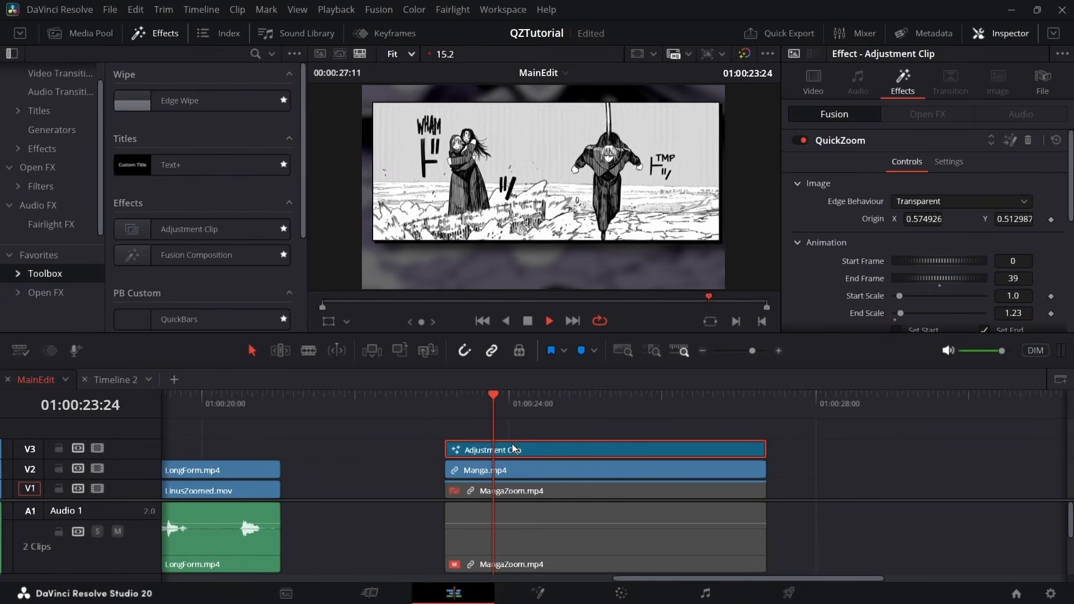
pyautogui.press('space')
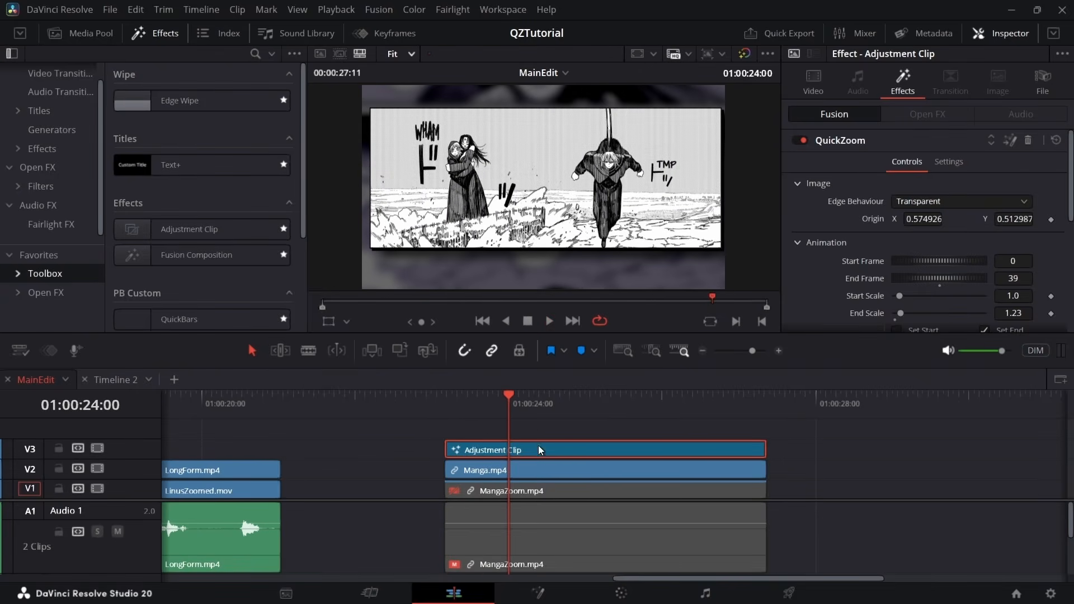
pyautogui.scroll(-3, 540, 449)
pyautogui.moveTo(568, 450); pyautogui.dragTo(450, 481)
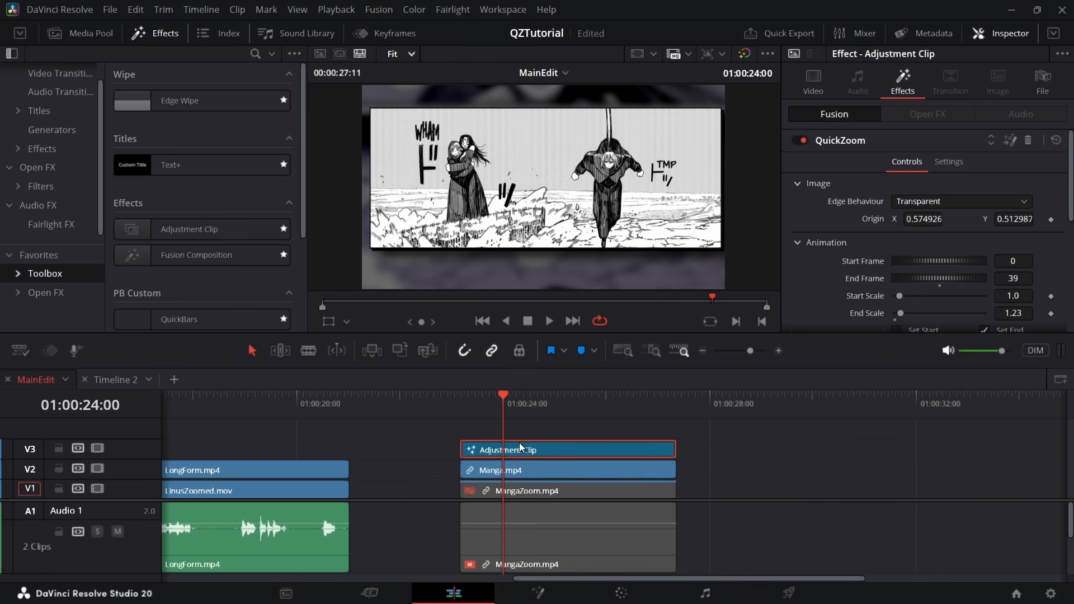
pyautogui.moveTo(520, 448); pyautogui.dragTo(520, 434)
pyautogui.press('space')
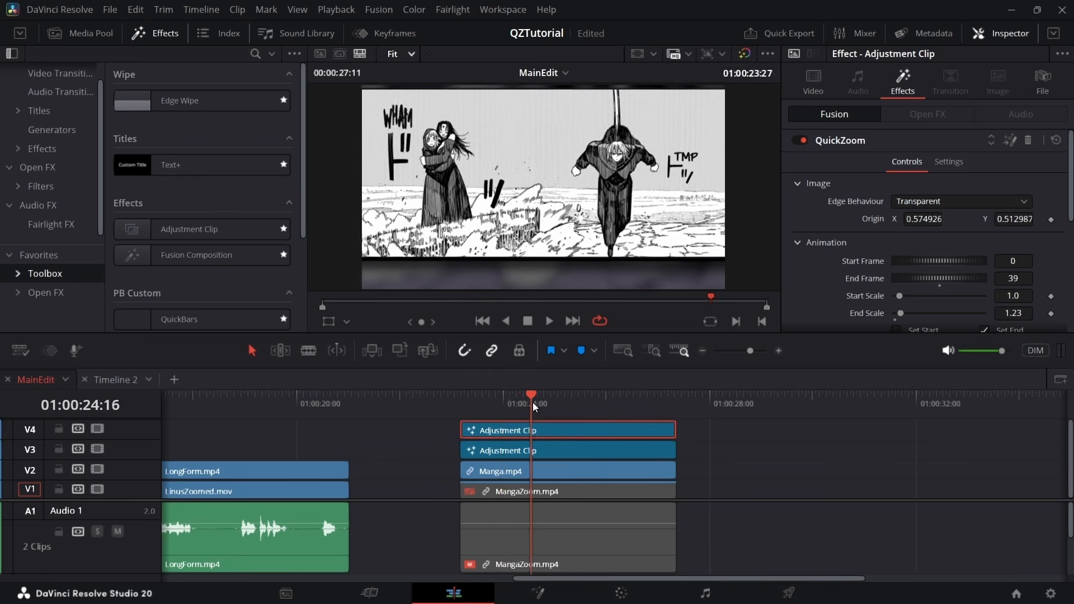
pyautogui.press('space')
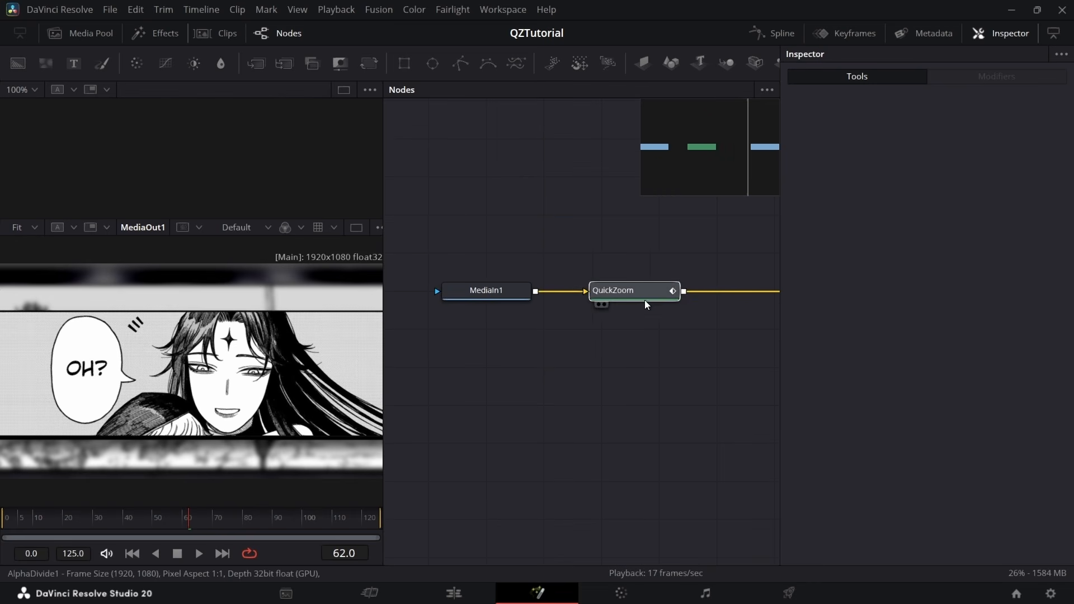
# Open the V4 QuickZoom composition in Fusion, bypass the QuickZoom node, and play back from frame 0
pyautogui.click(648, 302)
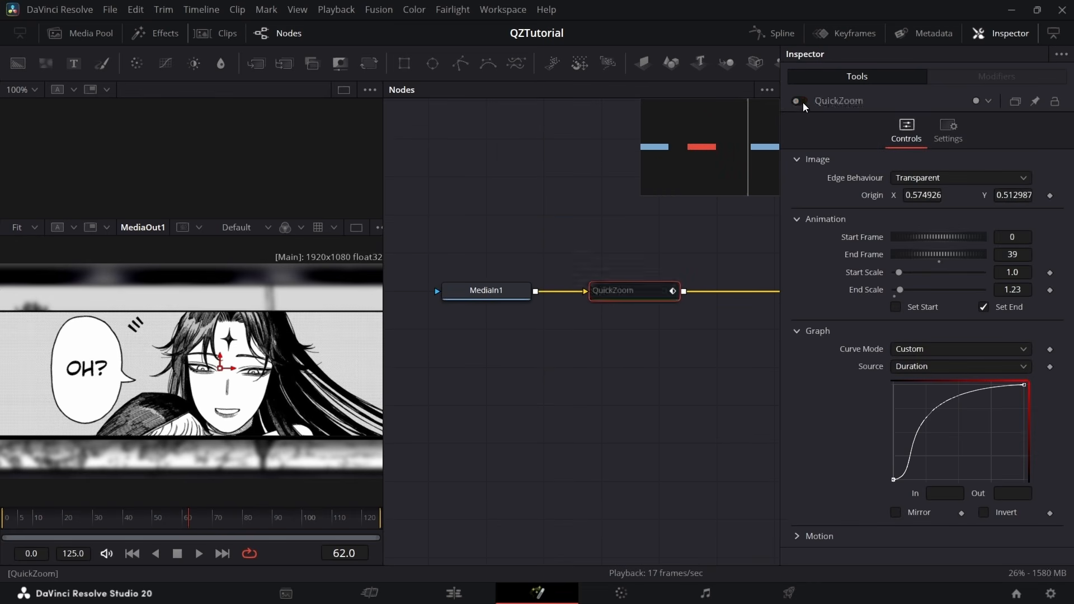
pyautogui.moveTo(46, 521); pyautogui.dragTo(2, 514)
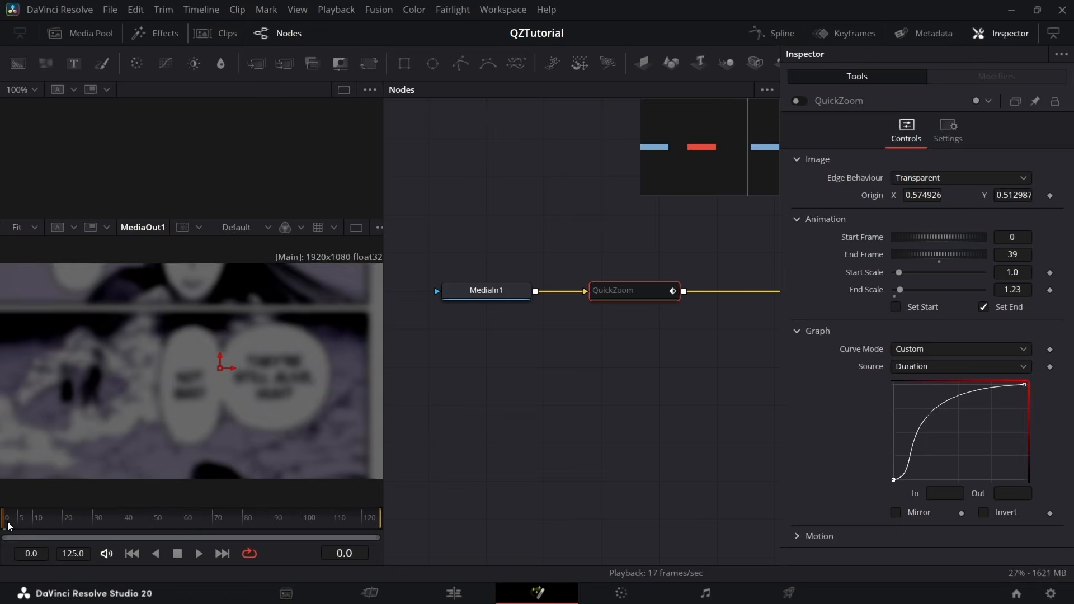
pyautogui.press('space')
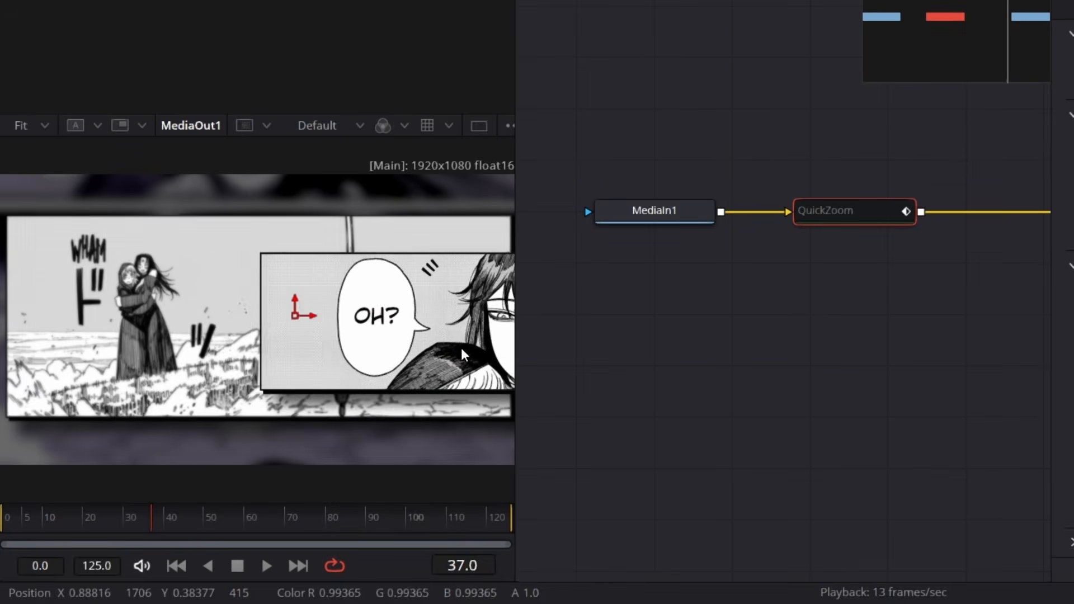
# Scrub to just before the "OH?" panel appears, at frame 28, and set the QuickZoom Start Frame to 28
pyautogui.moveTo(152, 515); pyautogui.dragTo(119, 530)
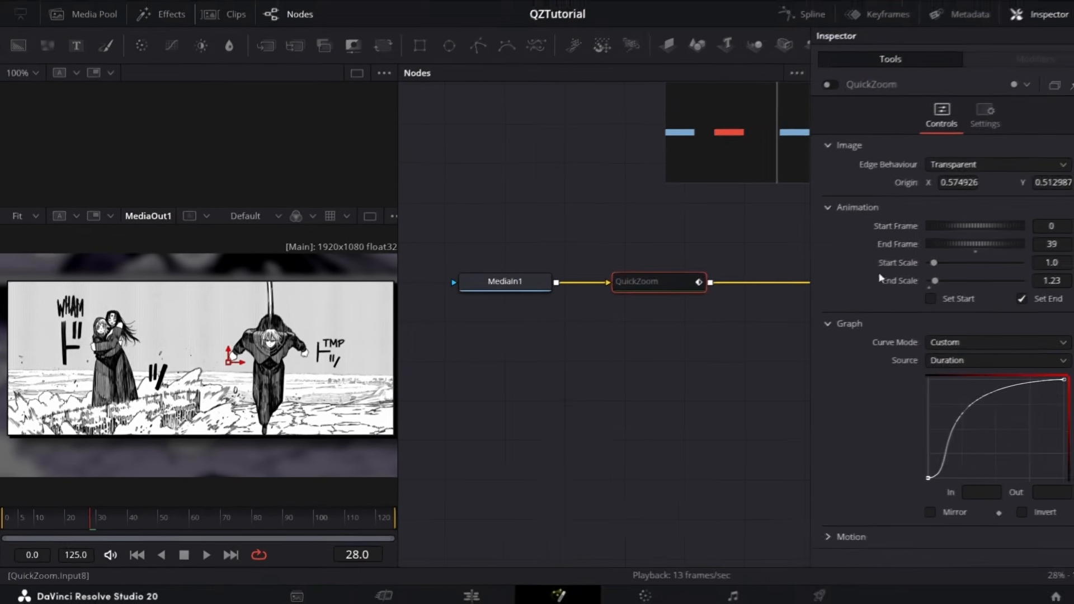
pyautogui.click(1022, 240)
pyautogui.write('2')
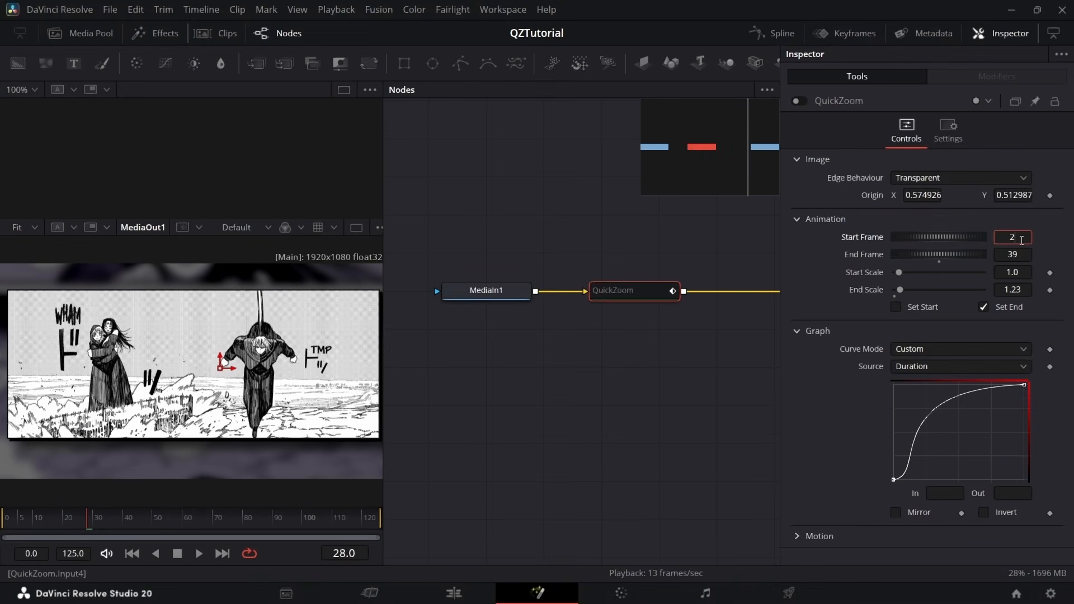
pyautogui.write('8')
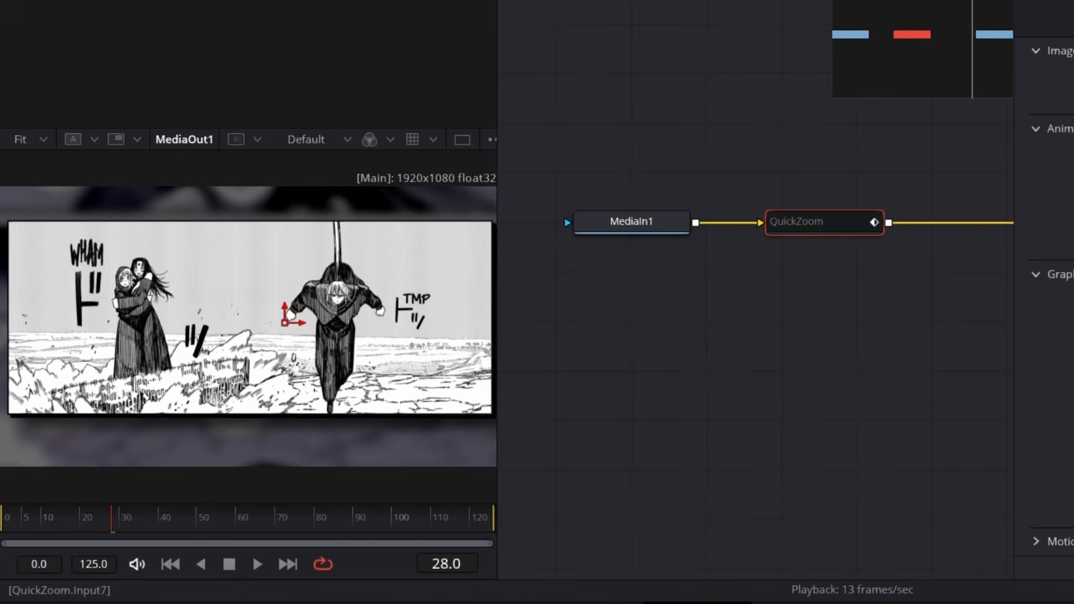
# Scrub to frame 70, set the QuickZoom End Frame to 70, and enable Set Start
pyautogui.moveTo(126, 518); pyautogui.dragTo(287, 531)
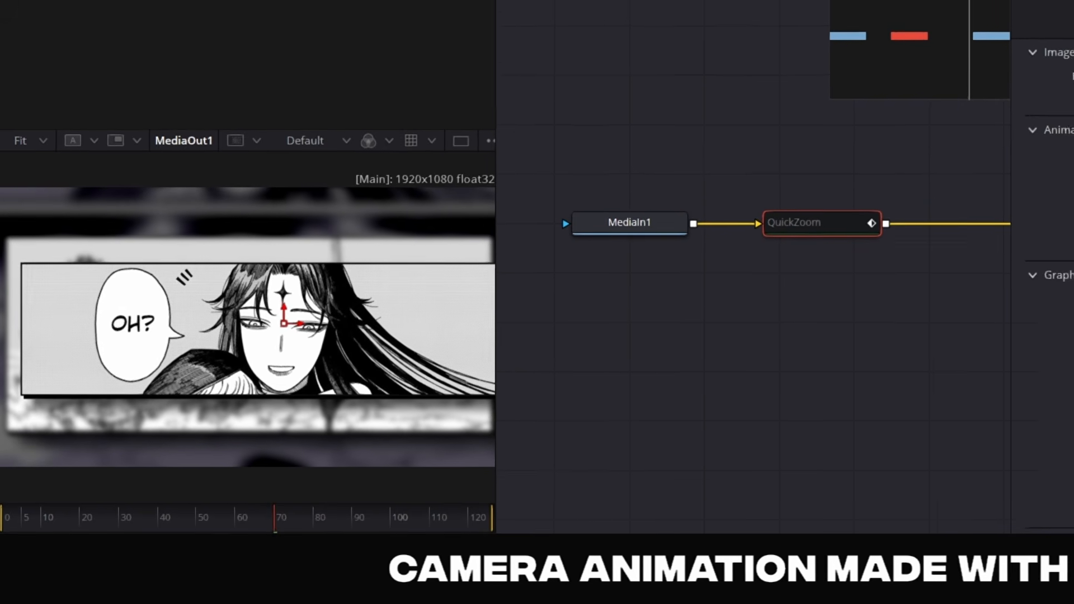
pyautogui.doubleClick(976, 357)
pyautogui.write('70')
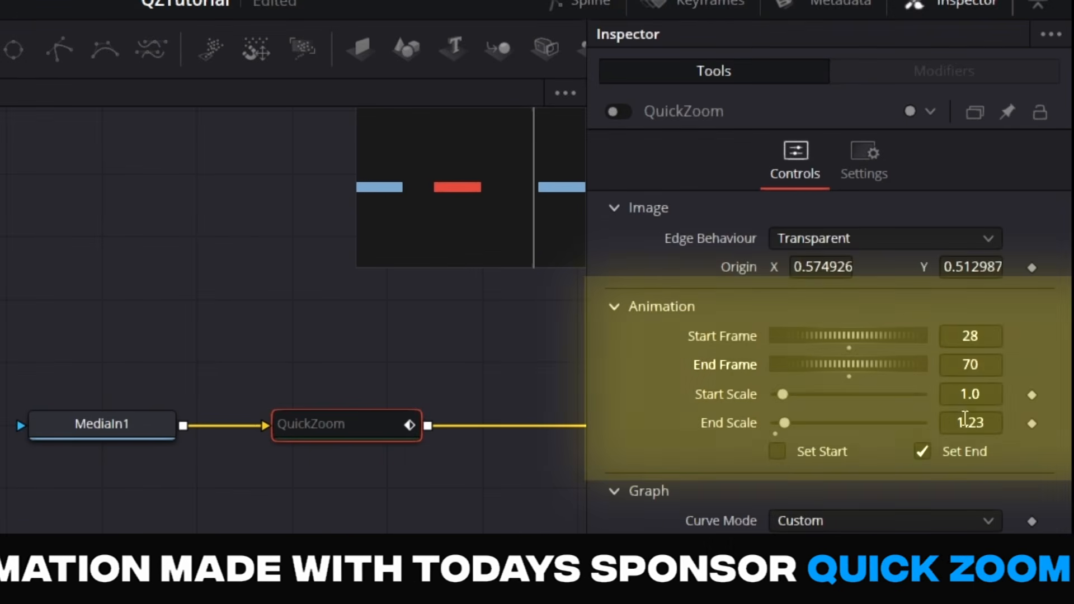
pyautogui.click(777, 451)
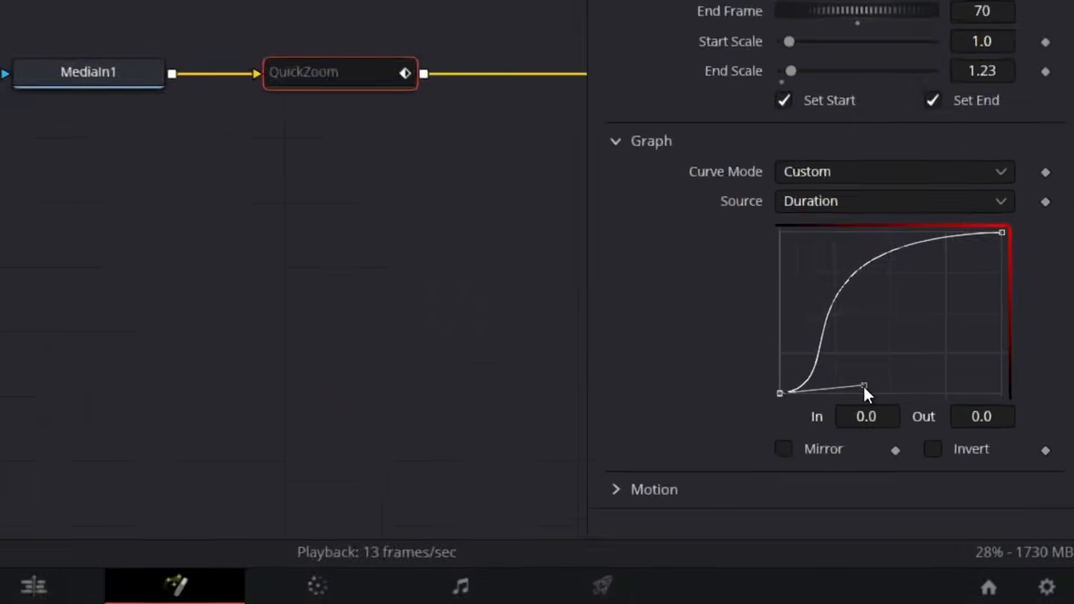
# Raise the end point's handle on the QuickZoom Custom curve to flatten its ease-out
pyautogui.moveTo(899, 295); pyautogui.dragTo(1016, 221)
pyautogui.scroll(-2, 851, 294)
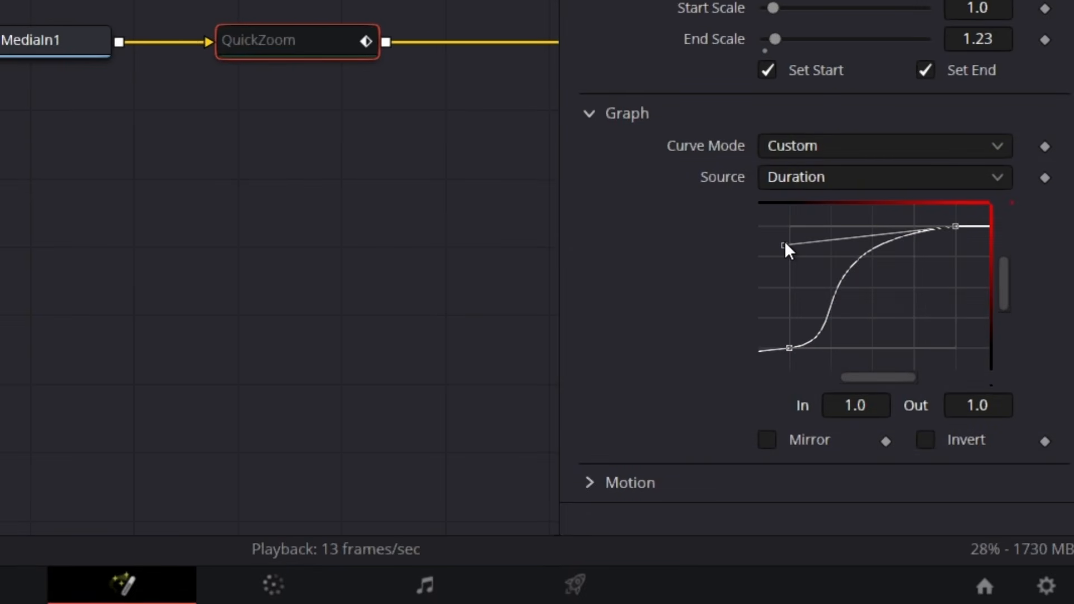
pyautogui.moveTo(784, 245); pyautogui.dragTo(784, 234)
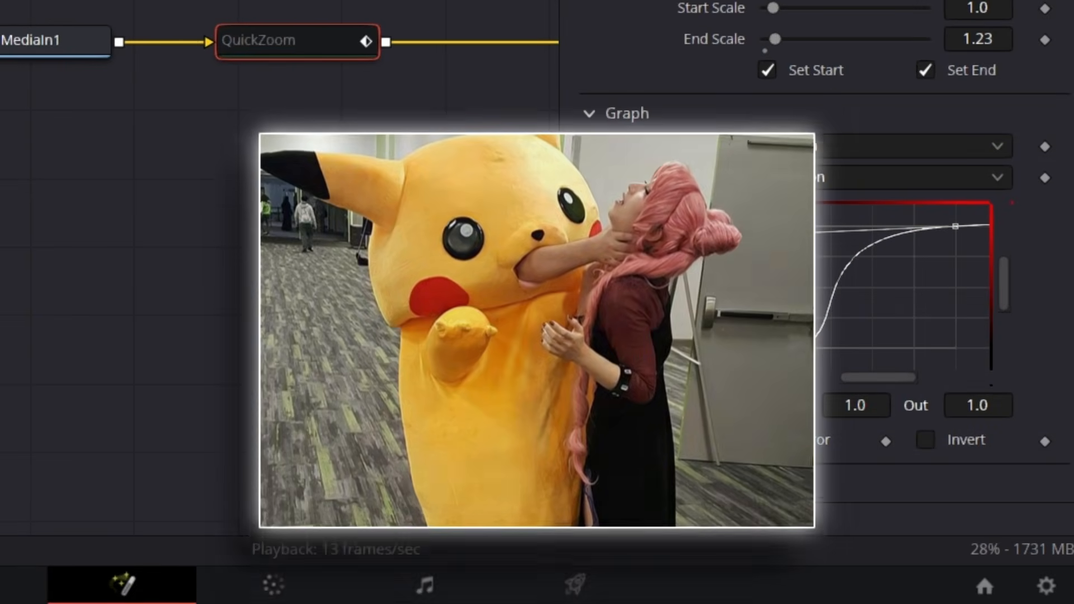
# Expand the QuickZoom motion settings and set Motion Blur to 0.7
pyautogui.click(613, 482)
pyautogui.scroll(-2, 889, 521)
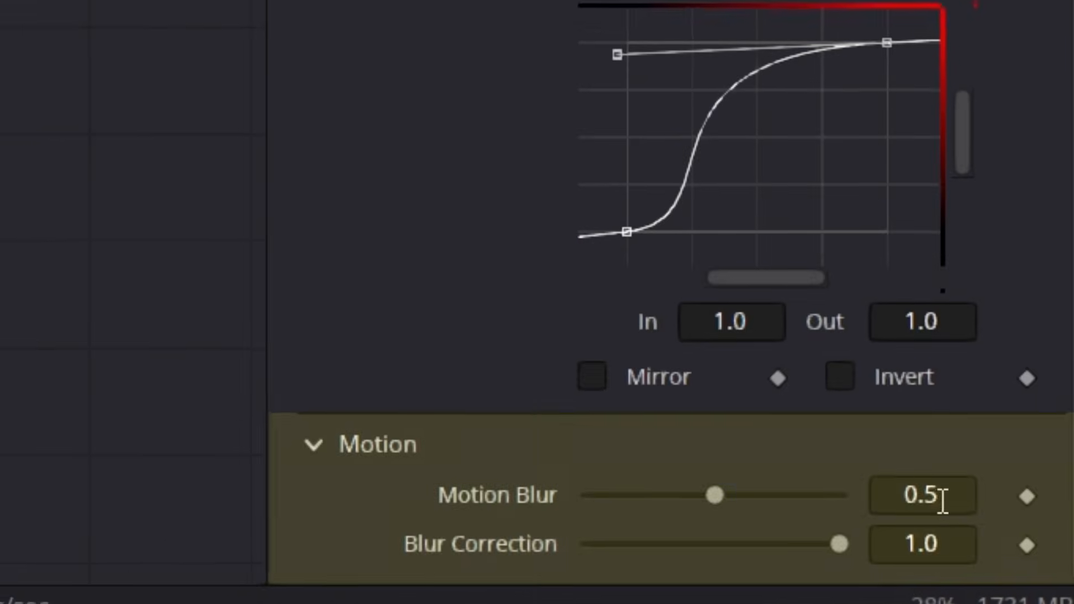
pyautogui.click(992, 477)
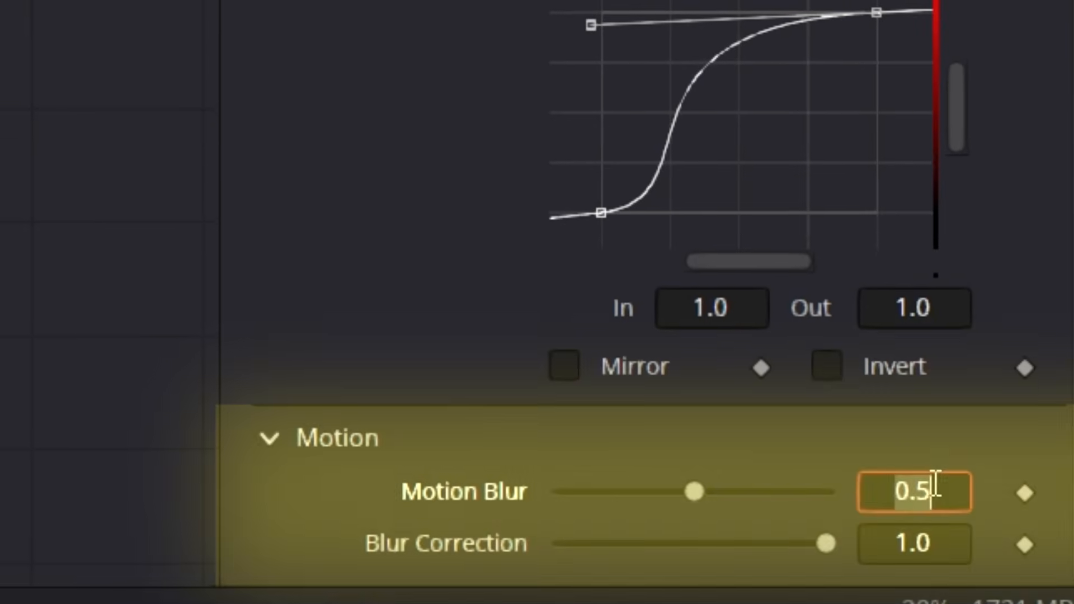
pyautogui.write('.')
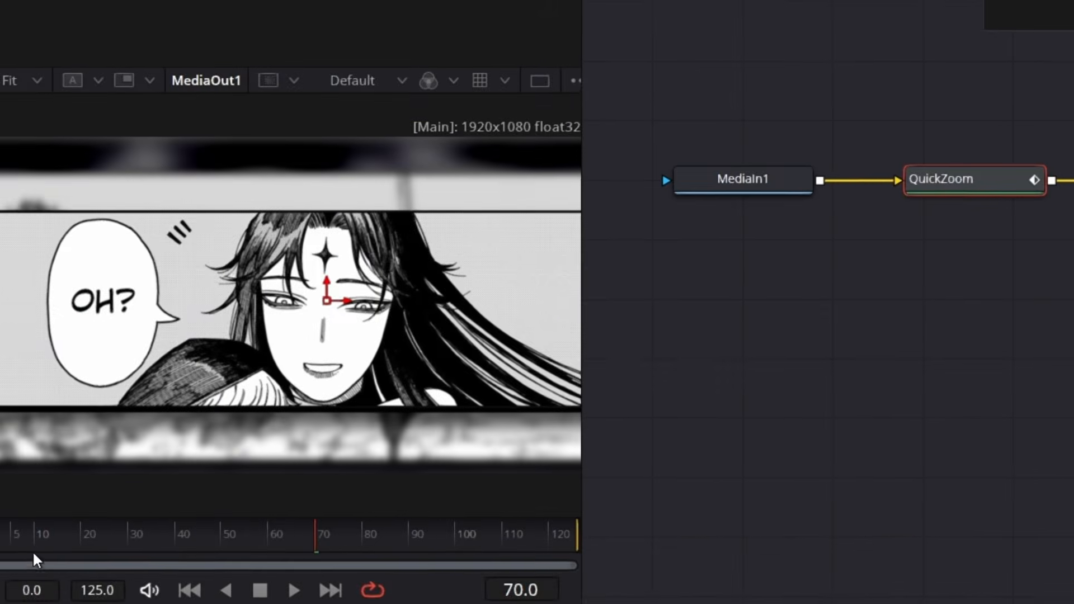
# Re-enable the QuickZoom node, play back from the first frame, and scrub to frame 68
pyautogui.click(1, 528)
pyautogui.press('space')
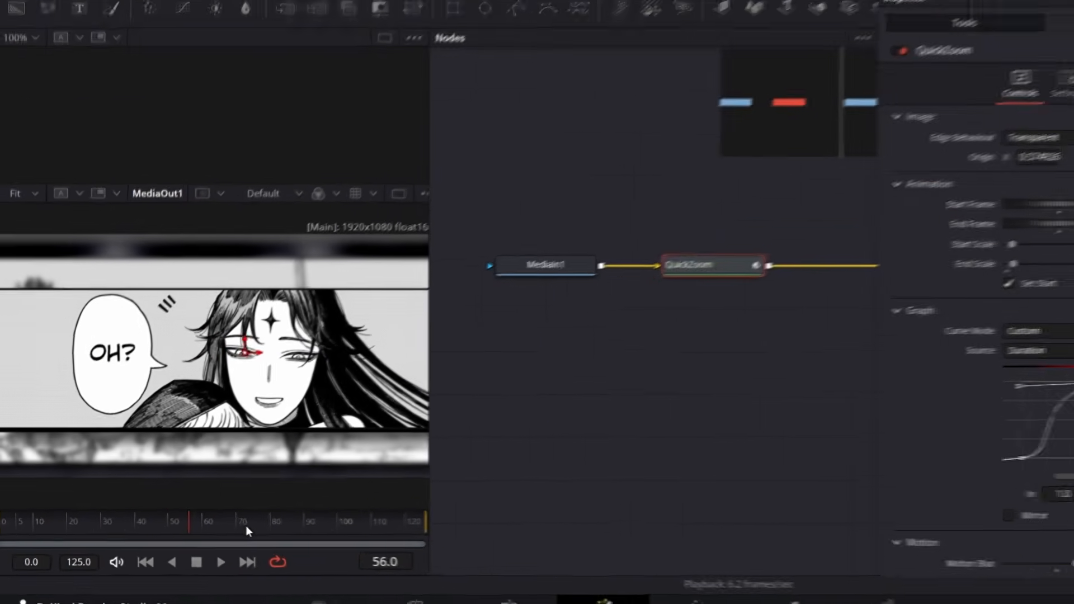
pyautogui.moveTo(339, 536)
pyautogui.mouseDown()
pyautogui.moveTo(352, 535)
pyautogui.moveTo(318, 535)
pyautogui.mouseUp()
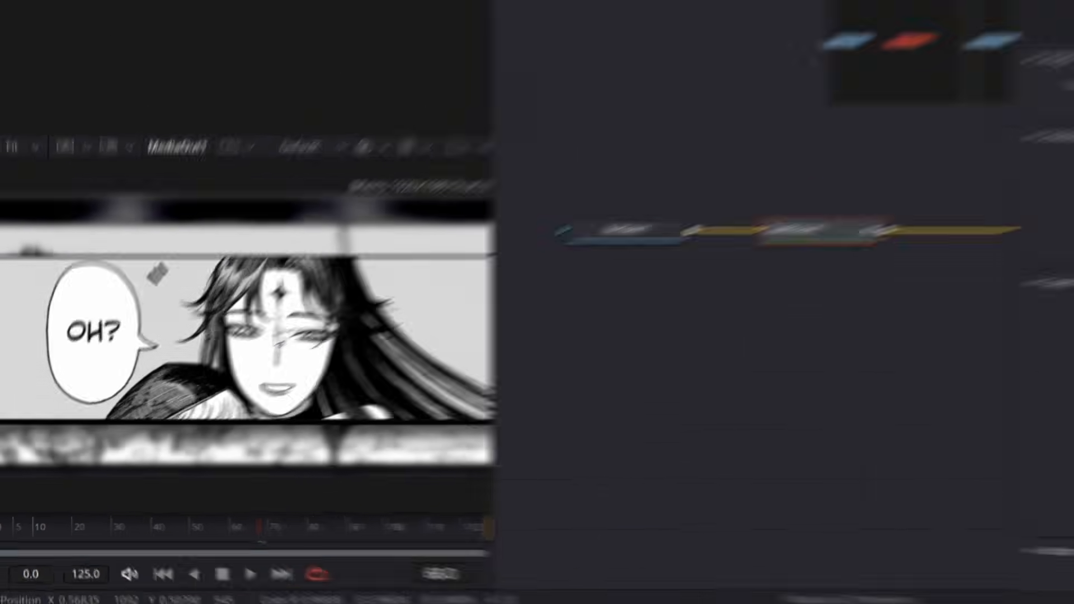
# Move the QuickZoom origin onto the black-haired woman's flowing hair at Y 0.496753, and play back from the first frame
pyautogui.moveTo(347, 289); pyautogui.dragTo(390, 295)
pyautogui.moveTo(40, 422); pyautogui.dragTo(135, 422)
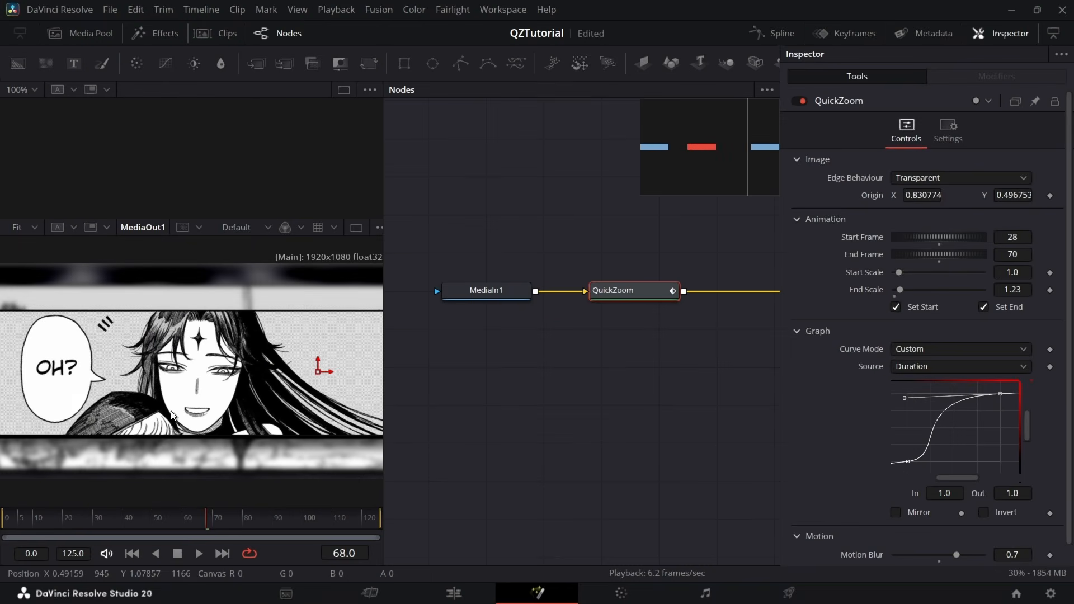
pyautogui.moveTo(315, 373); pyautogui.dragTo(334, 371)
pyautogui.moveTo(68, 515); pyautogui.dragTo(5, 538)
pyautogui.press('space')
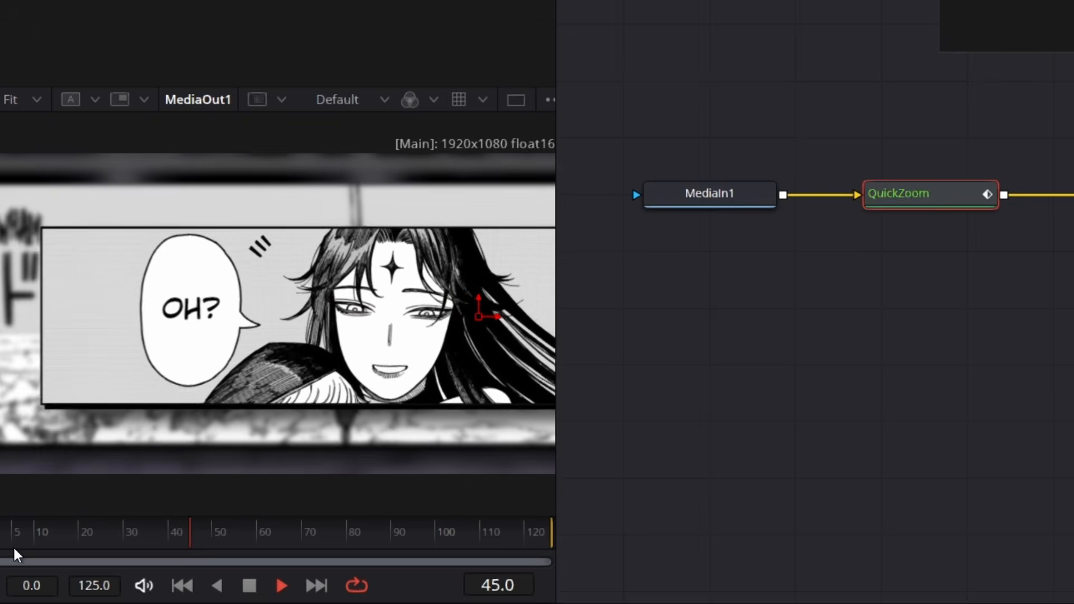
# Set the QuickZoom End Scale to 1.5 and origin X to 0.746710, and play back from frame 28
pyautogui.press('space')
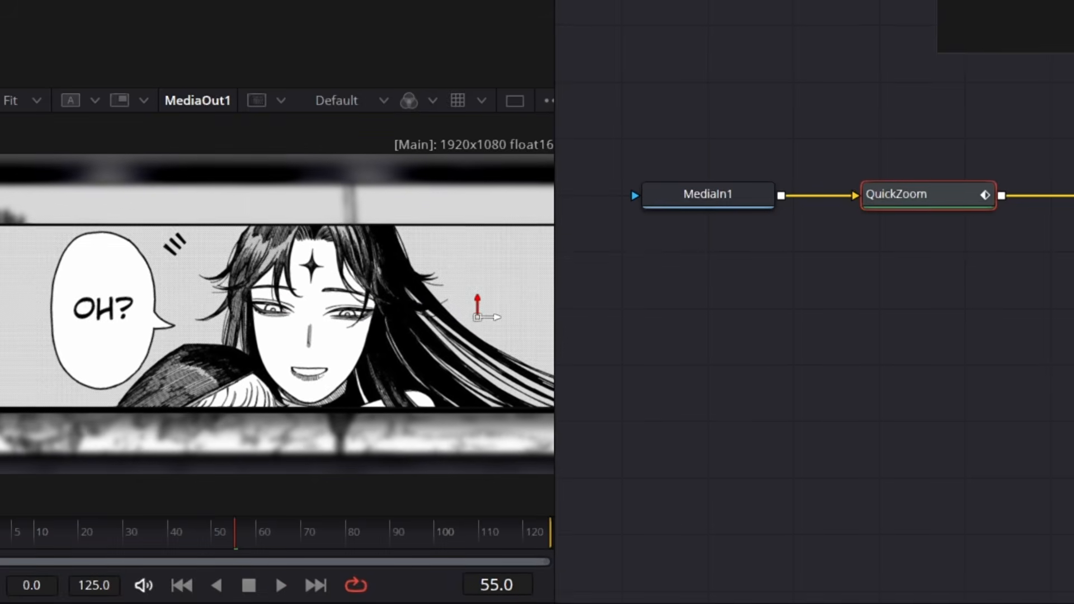
pyautogui.click(115, 527)
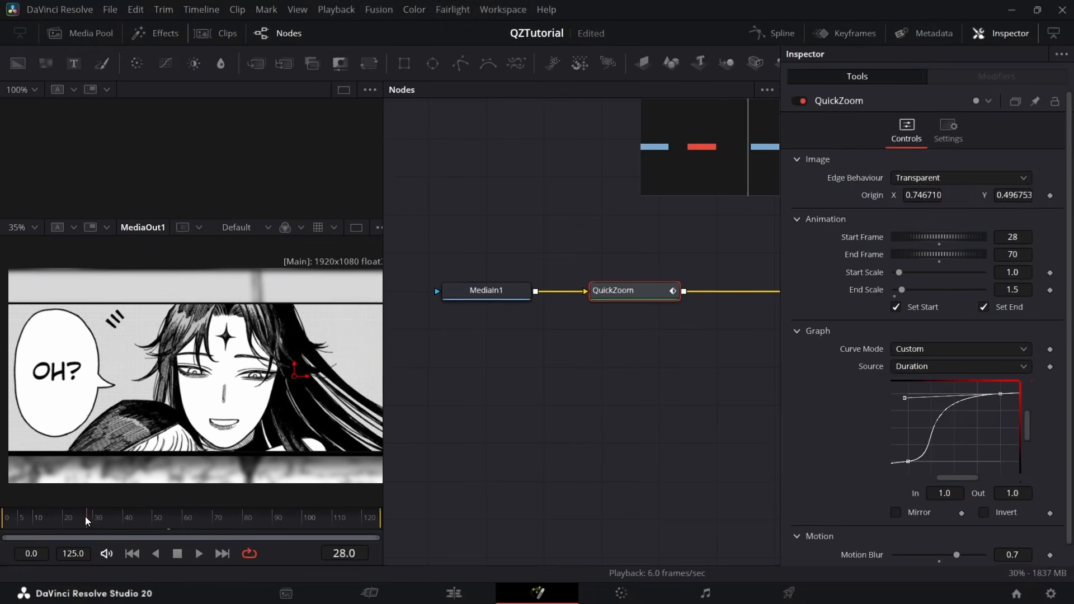
pyautogui.press('space')
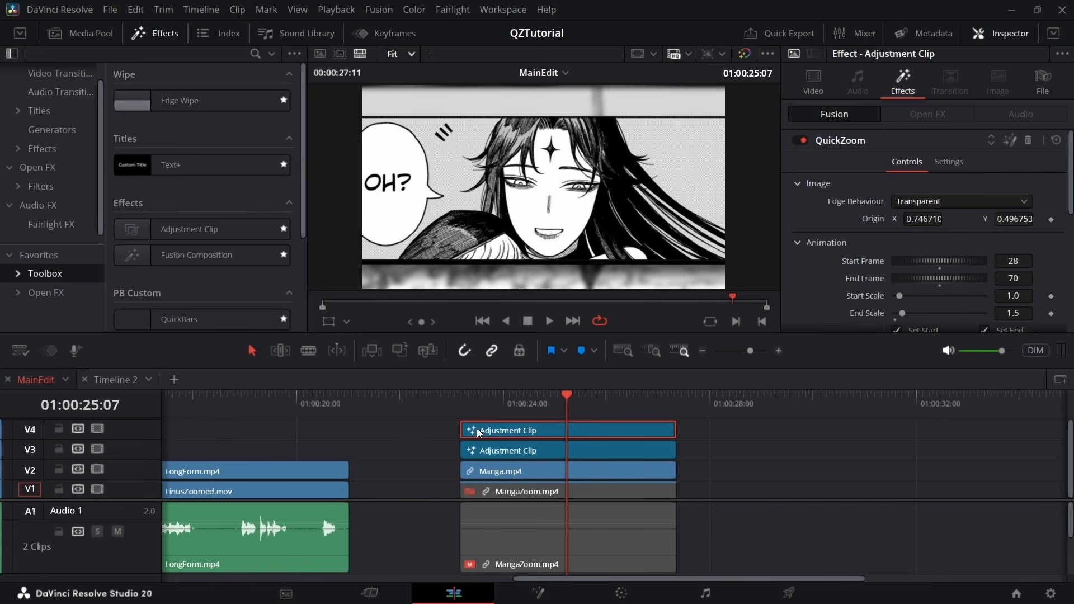
# Review the stacked zooms on the Edit timeline and duplicate the V4 Adjustment Clip onto track V5
pyautogui.click(460, 412)
pyautogui.moveTo(571, 417); pyautogui.dragTo(610, 415)
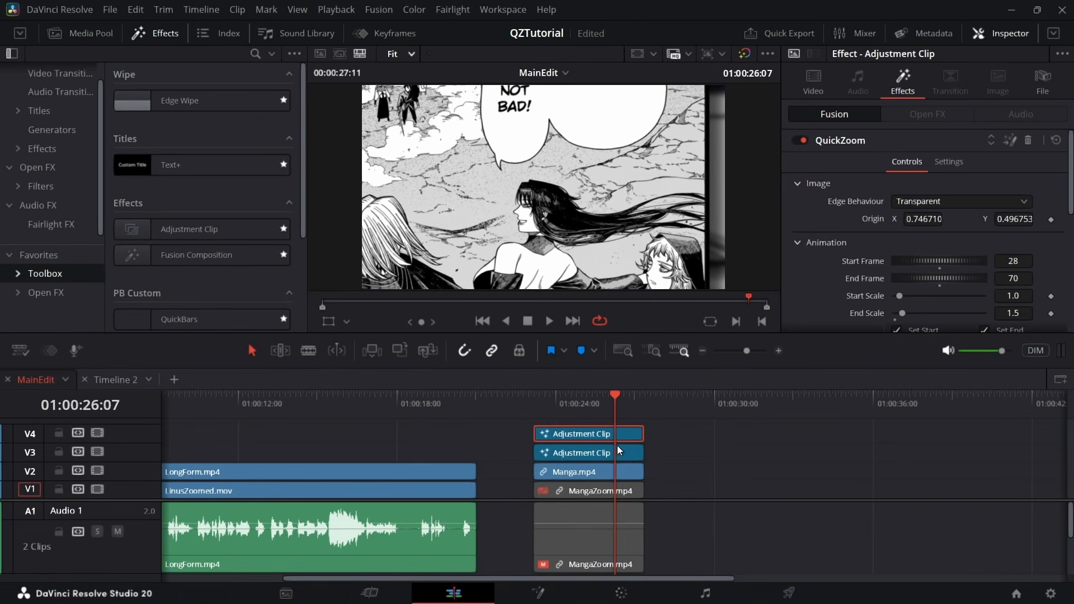
pyautogui.moveTo(615, 435)
pyautogui.mouseDown()
pyautogui.moveTo(621, 423)
pyautogui.moveTo(620, 435)
pyautogui.mouseUp()
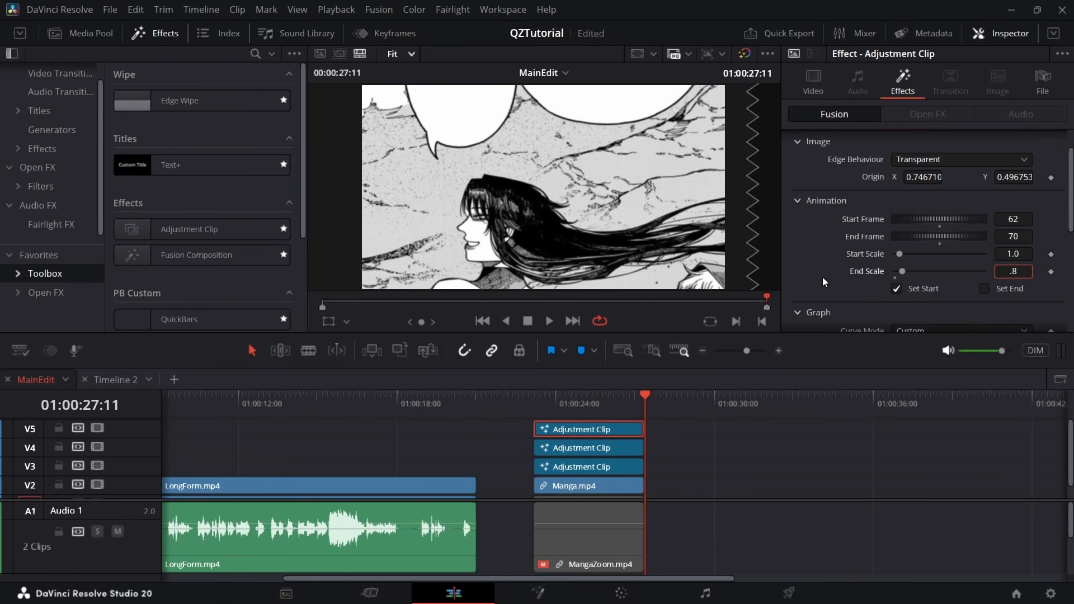
# Set the V5 clip's QuickZoom End Scale to 0.8 and try the Reflect and Replicate edge behaviours before restoring Transparent
pyautogui.press('Return')
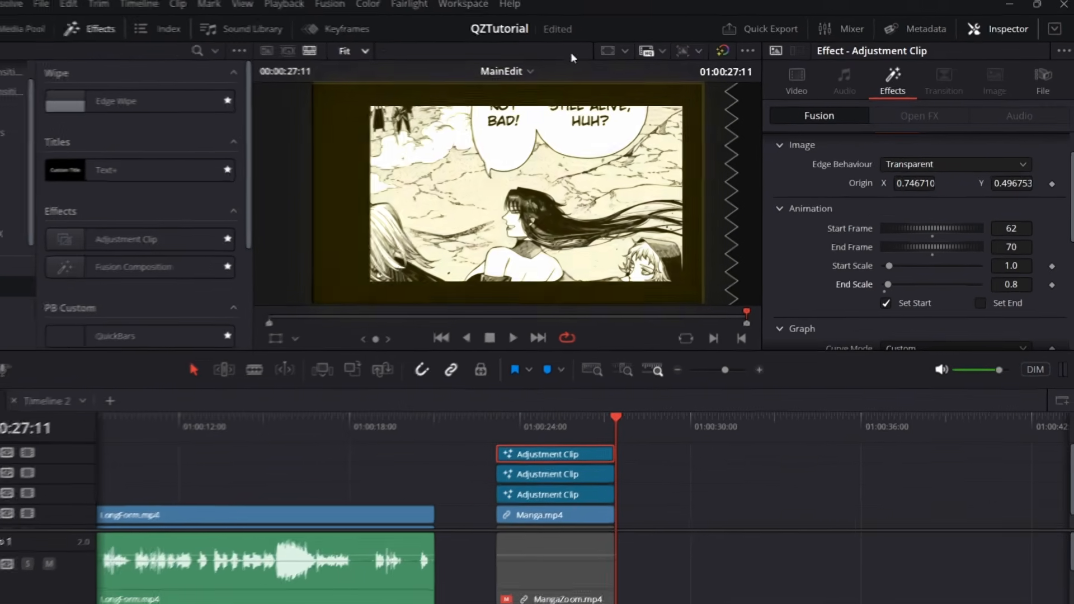
pyautogui.scroll(2, 933, 210)
pyautogui.click(933, 210)
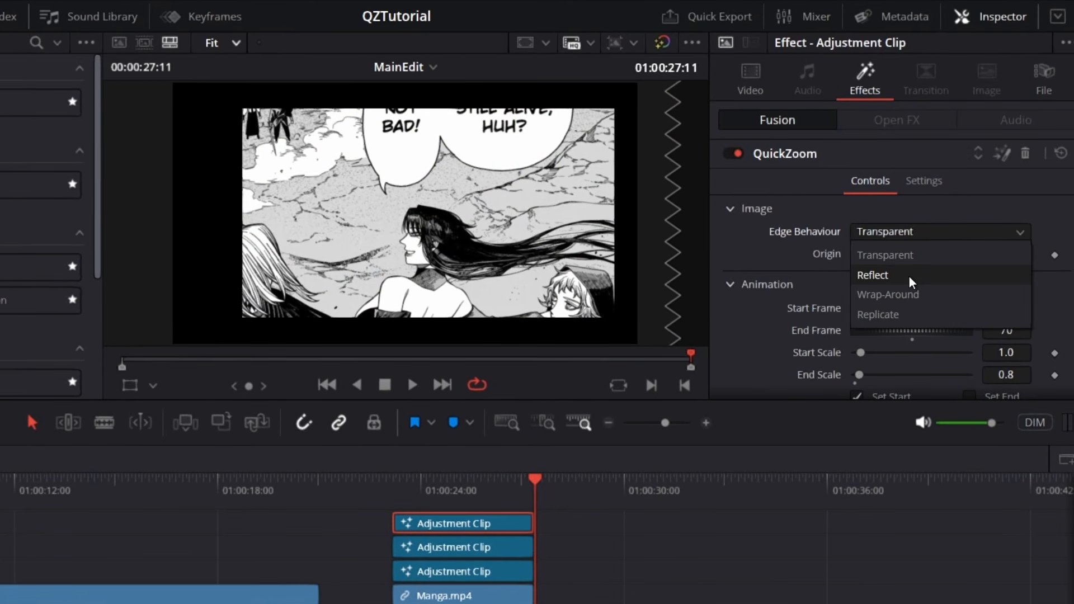
pyautogui.click(911, 276)
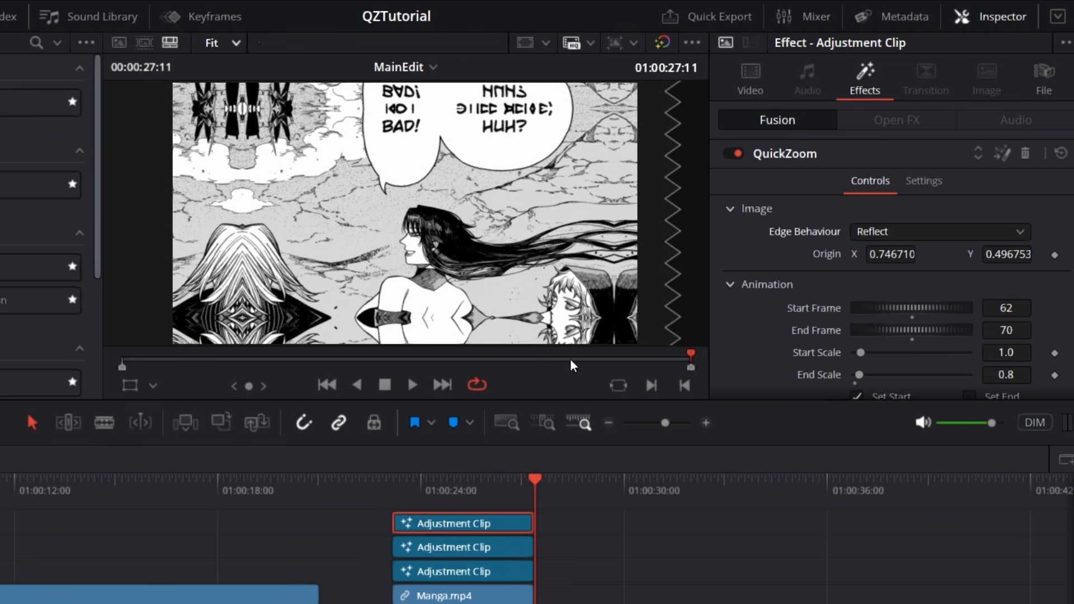
pyautogui.click(892, 232)
pyautogui.click(917, 314)
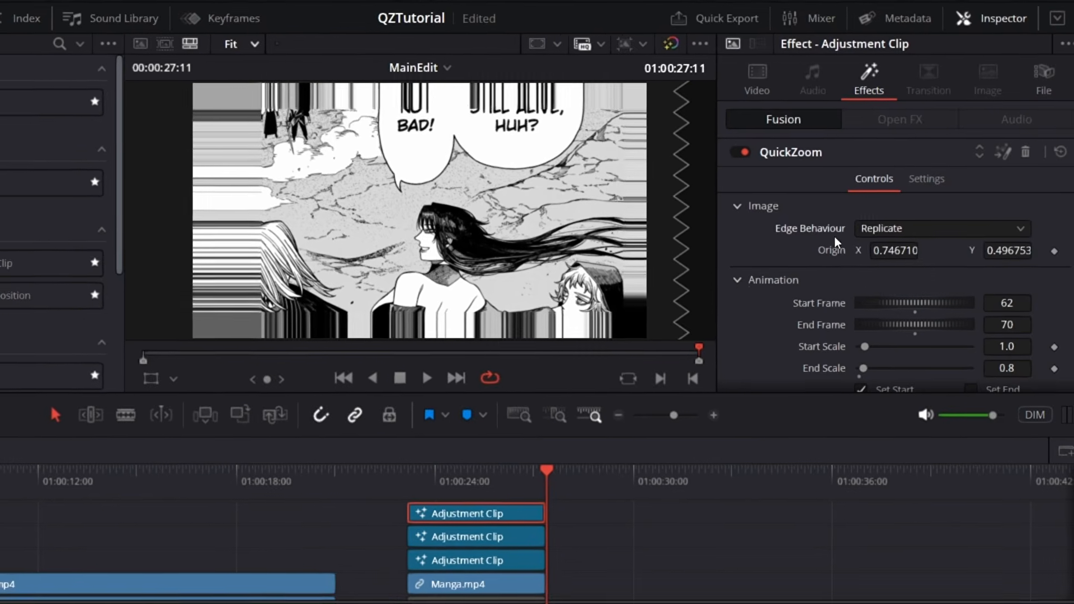
pyautogui.click(895, 228)
pyautogui.click(881, 251)
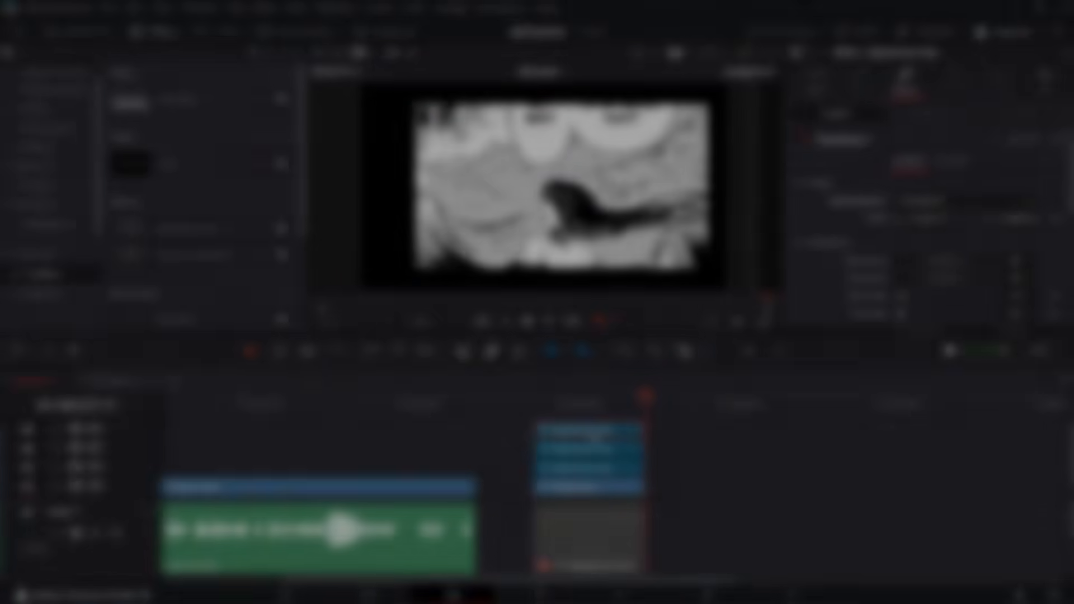
# Reorder the stacked Adjustment Clips so the V5 clip sits on V3 directly above Manga.mp4, with the other two on V4 and V5
pyautogui.moveTo(597, 431)
pyautogui.mouseDown()
pyautogui.moveTo(693, 431)
pyautogui.moveTo(726, 451)
pyautogui.mouseUp()
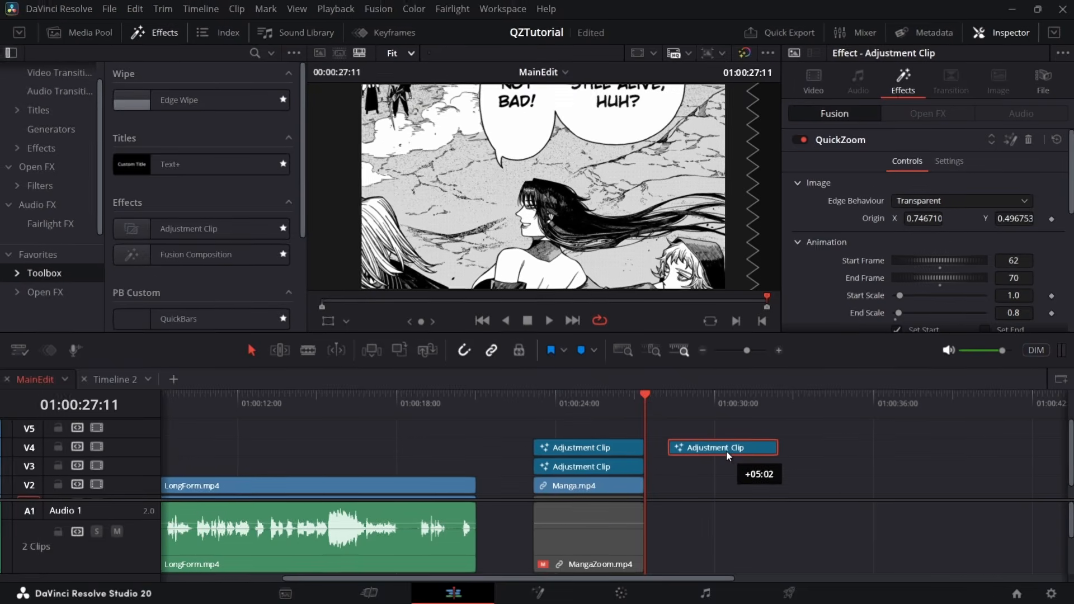
pyautogui.moveTo(512, 469); pyautogui.dragTo(550, 461)
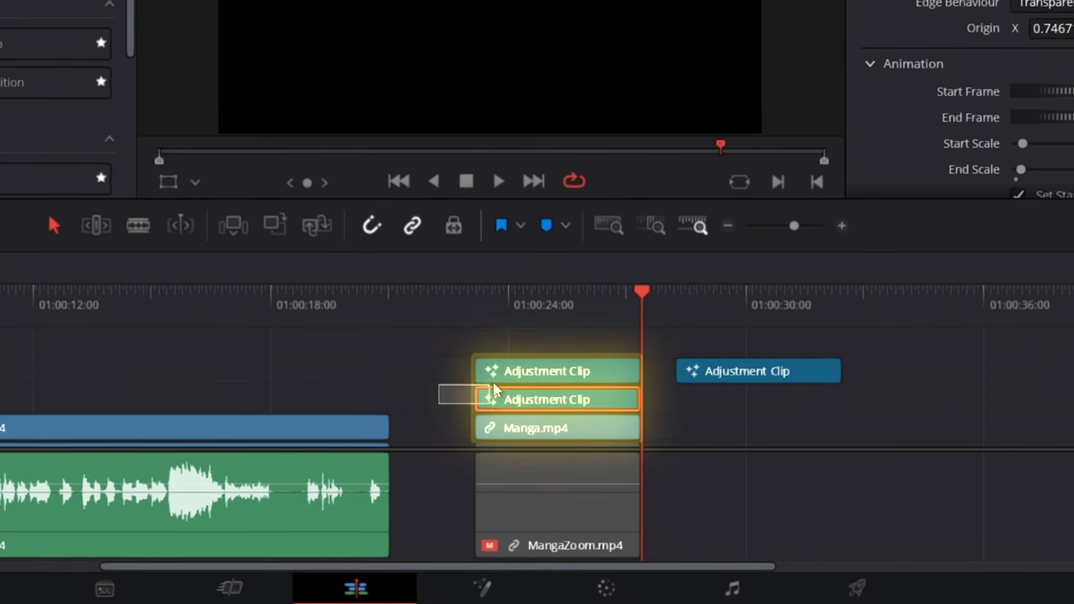
pyautogui.moveTo(494, 390); pyautogui.dragTo(498, 378)
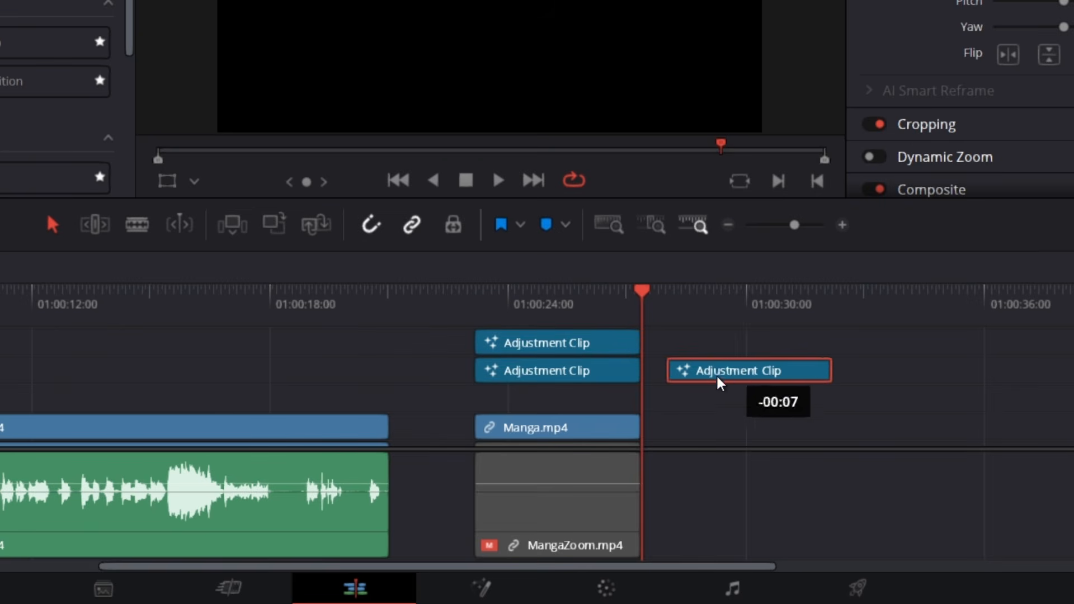
pyautogui.moveTo(719, 377); pyautogui.dragTo(551, 402)
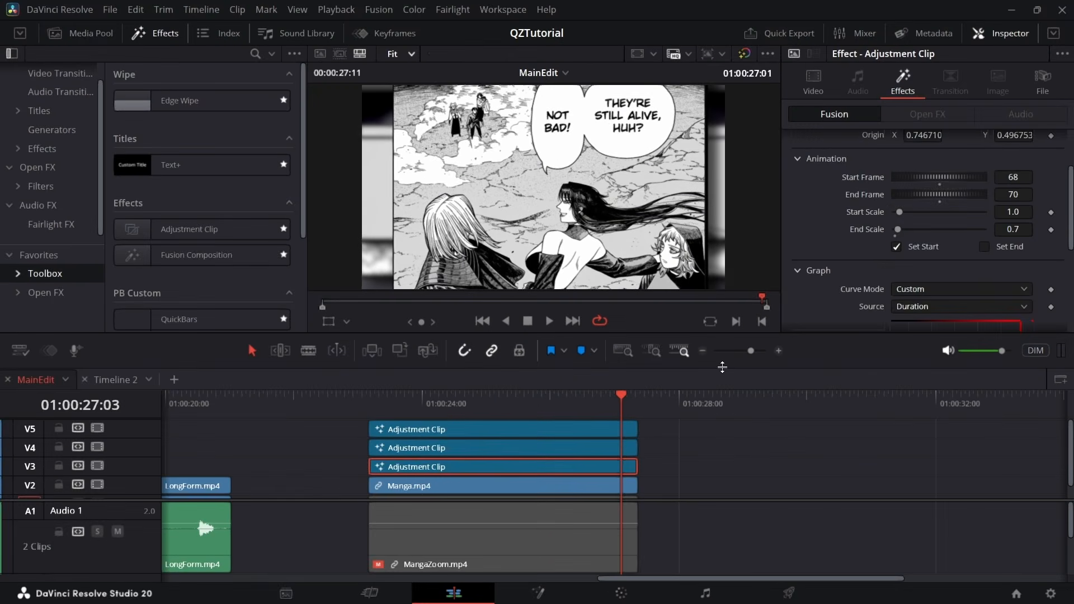
# Set the V3 clip's QuickZoom Origin X to 0.735711 and open its QuickZoom node on the Fusion page
pyautogui.scroll(3, 887, 225)
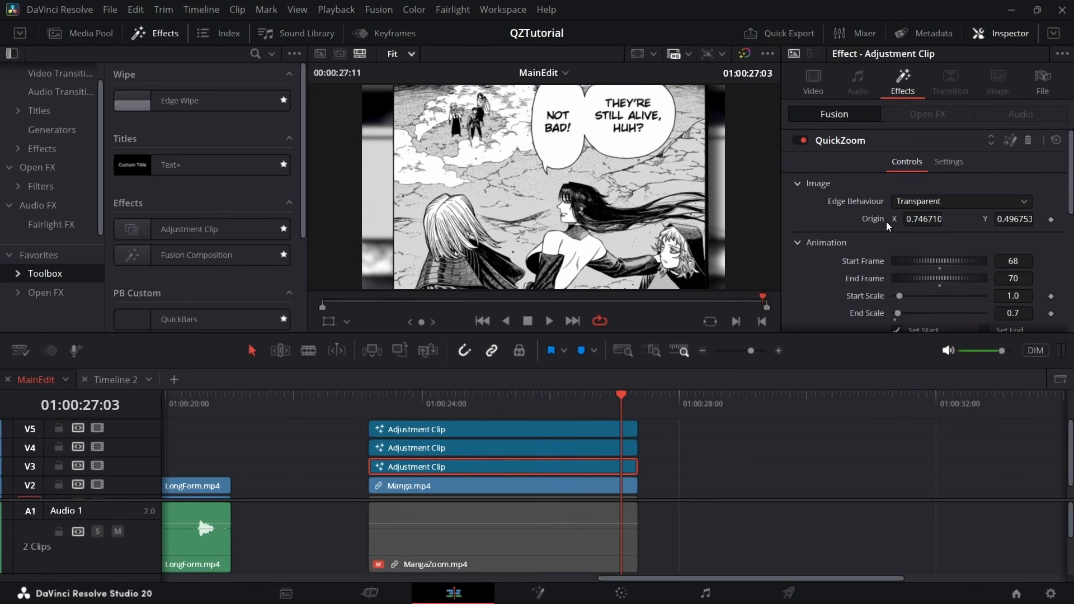
pyautogui.moveTo(929, 224); pyautogui.dragTo(981, 199)
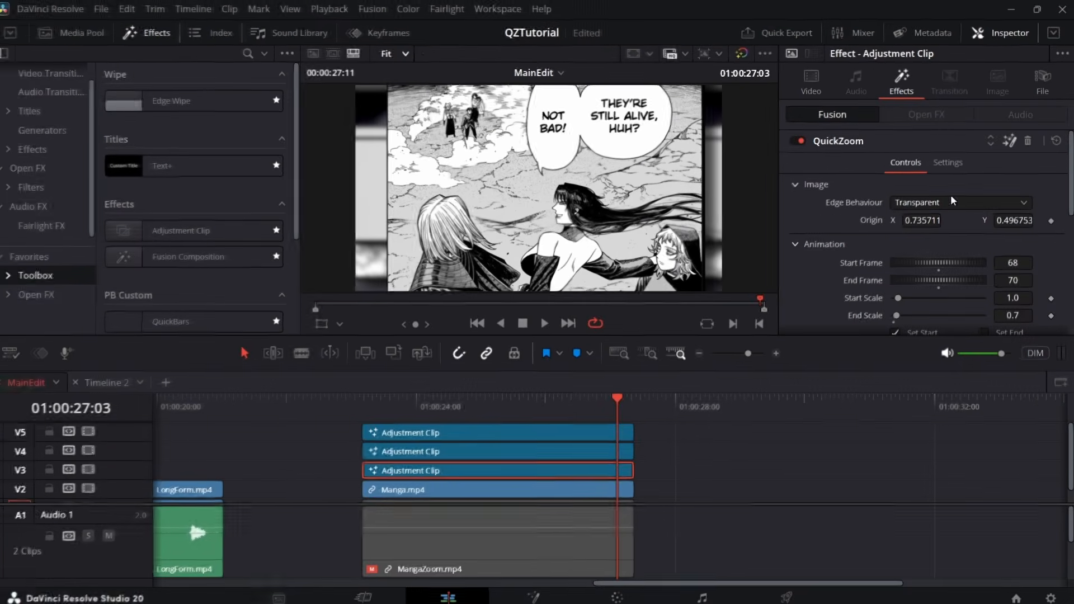
pyautogui.hotkey('shift', '5')
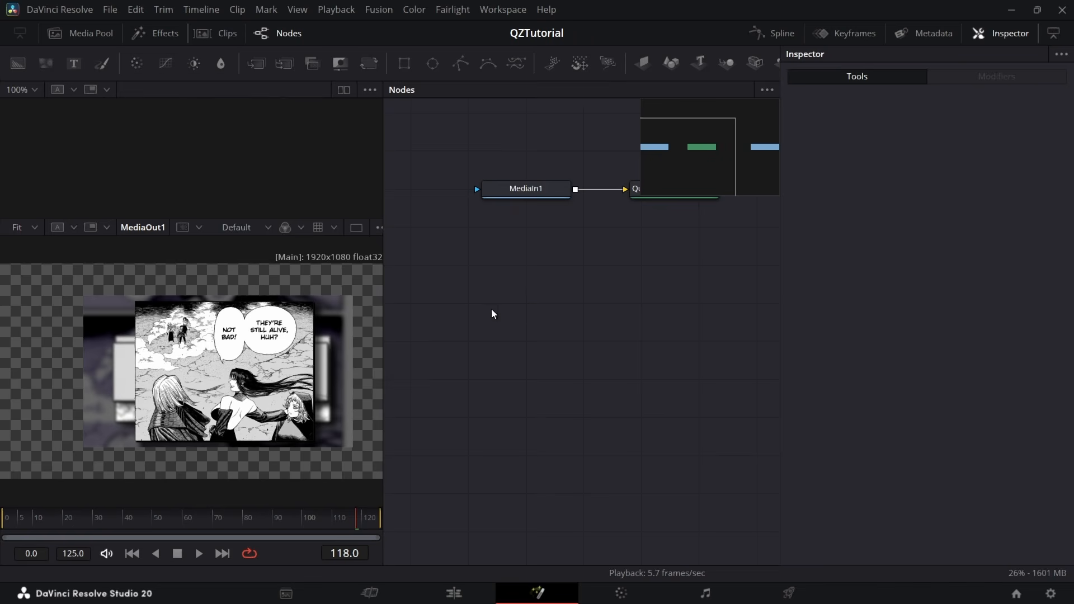
pyautogui.moveTo(658, 311); pyautogui.dragTo(688, 311)
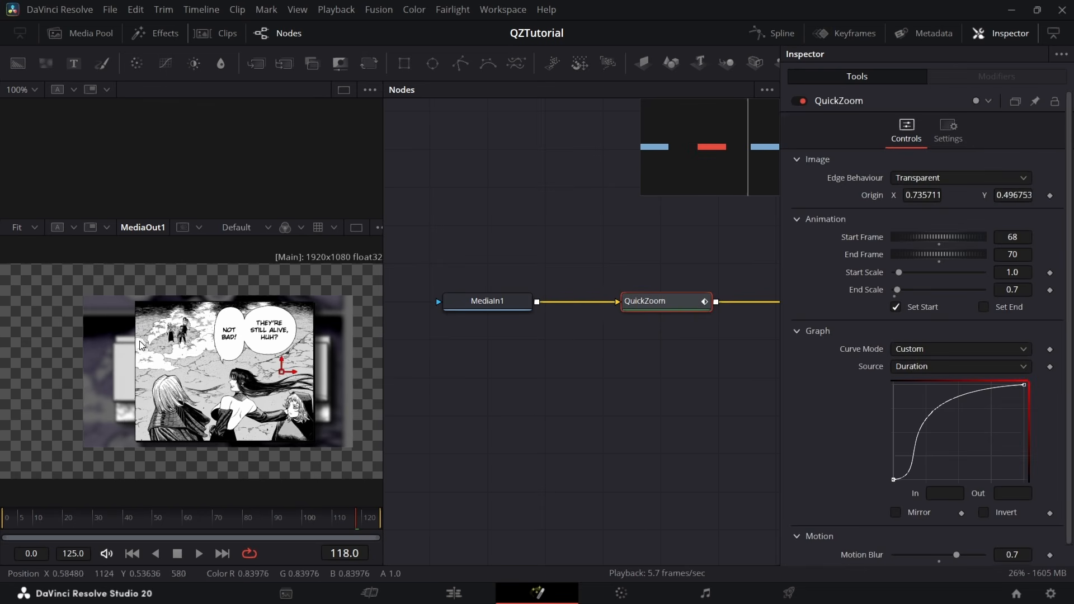
# Examine the image quality up close at frame 81 and return to the Edit page
pyautogui.moveTo(270, 518); pyautogui.dragTo(246, 519)
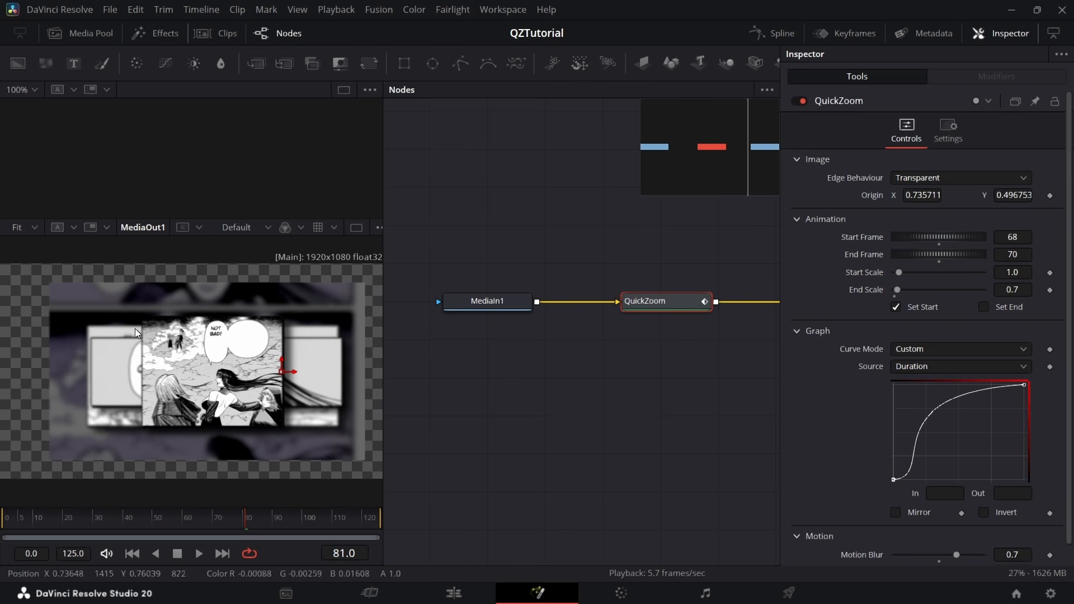
pyautogui.scroll(1, 211, 392)
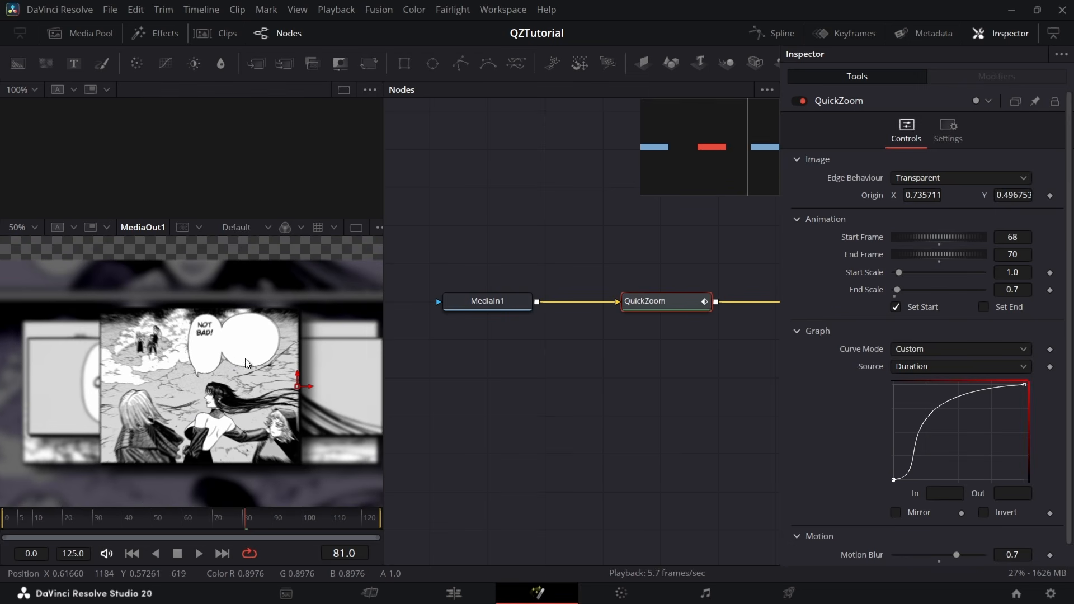
pyautogui.scroll(1, 241, 358)
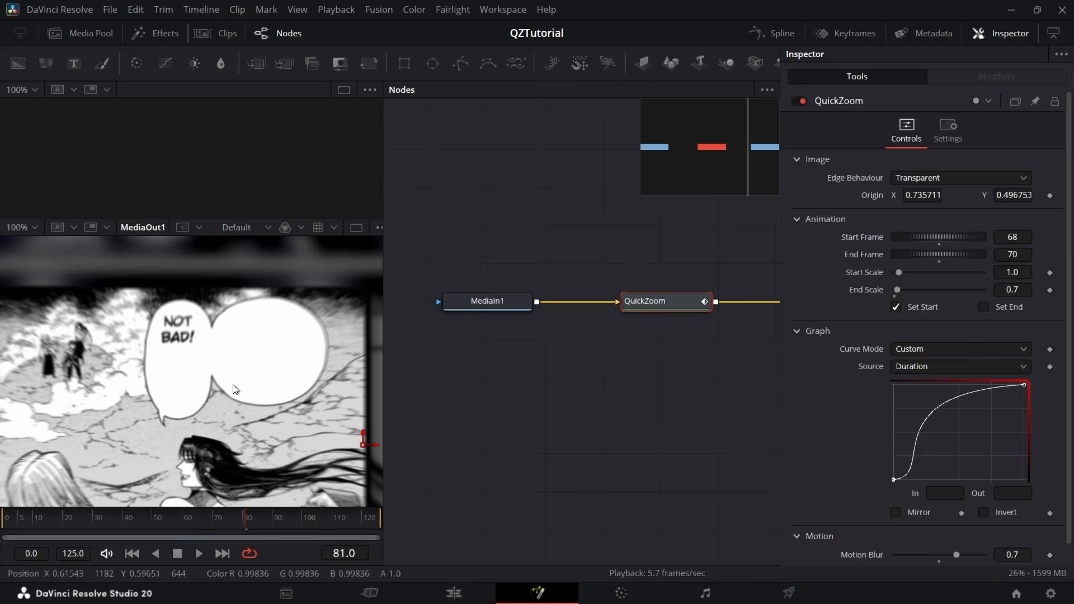
pyautogui.click(454, 593)
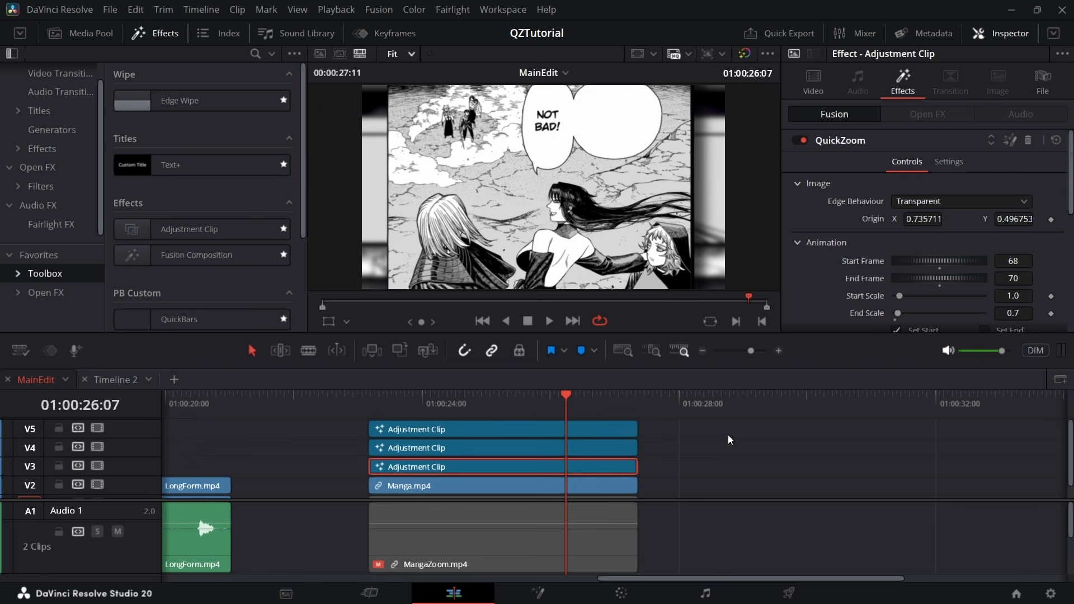
# Play back the stacked manga zooms from the start of the Adjustment Clips
pyautogui.moveTo(398, 439); pyautogui.dragTo(370, 452)
pyautogui.press('space')
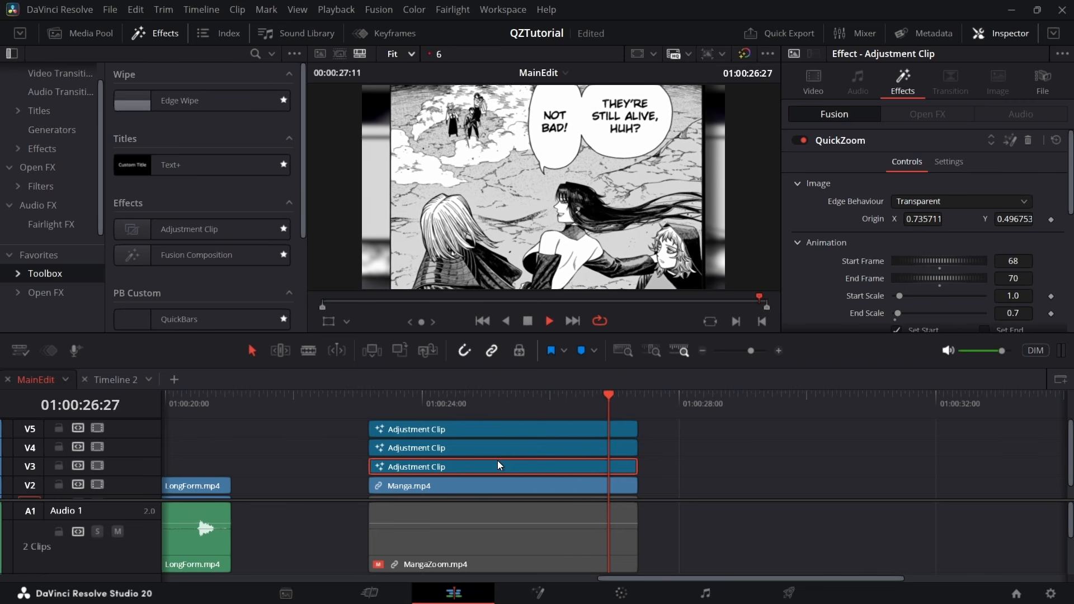
pyautogui.press('space')
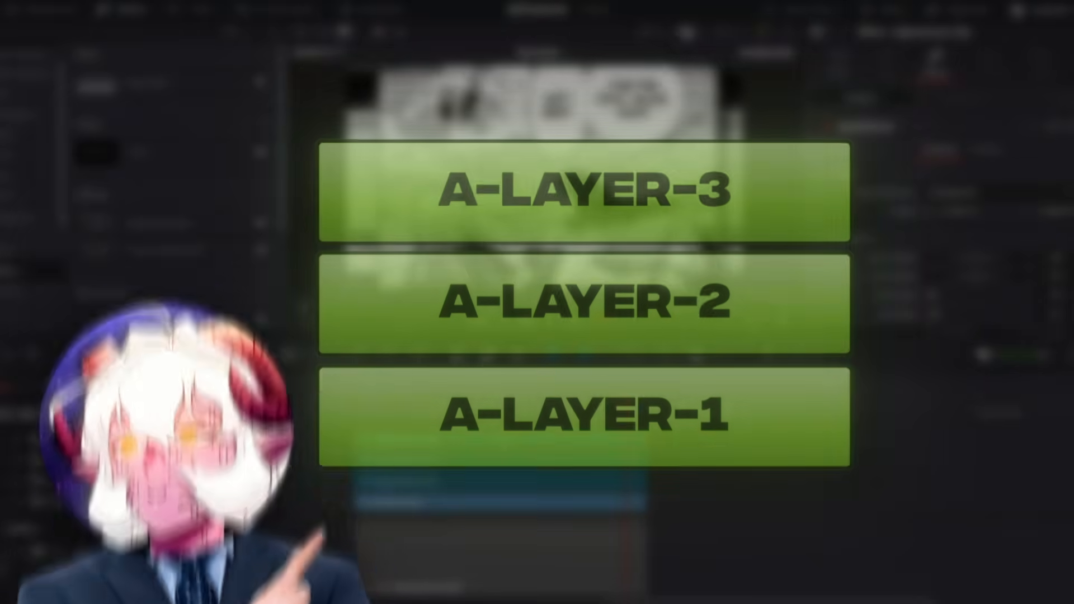
# Select the V3 Adjustment Clip, check the frame at 01:00:26:29, and replay the opening of the manga clip
pyautogui.click(485, 465)
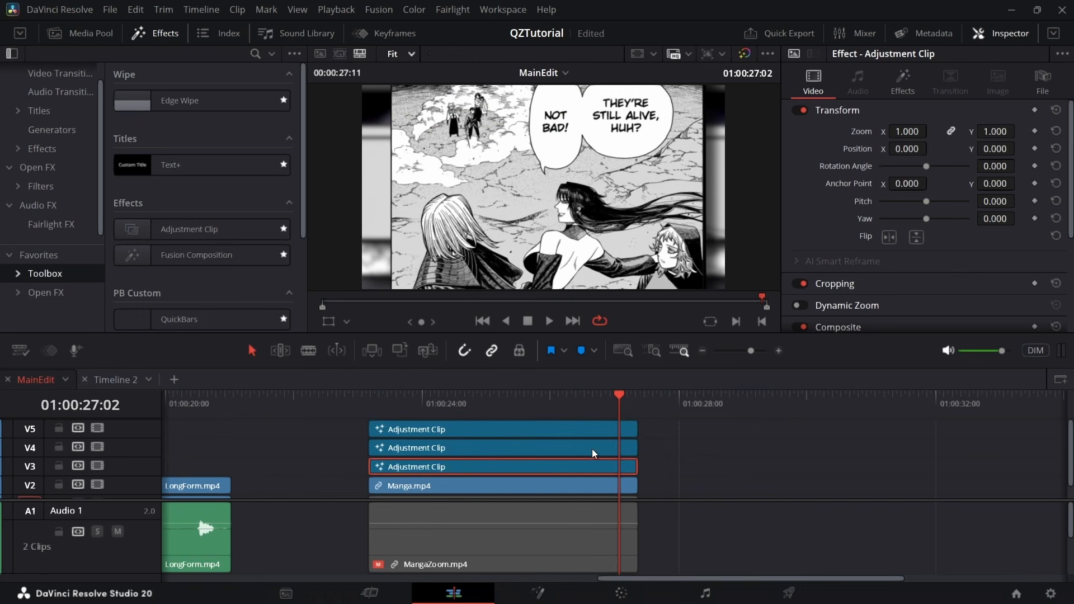
pyautogui.click(612, 414)
pyautogui.click(613, 423)
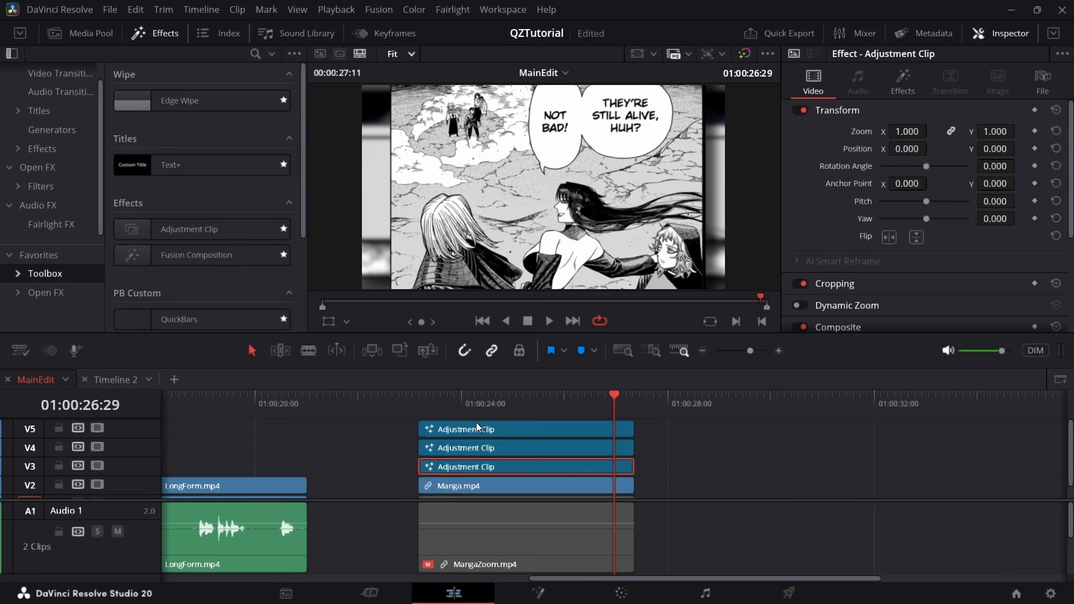
pyautogui.click(436, 397)
pyautogui.press('space')
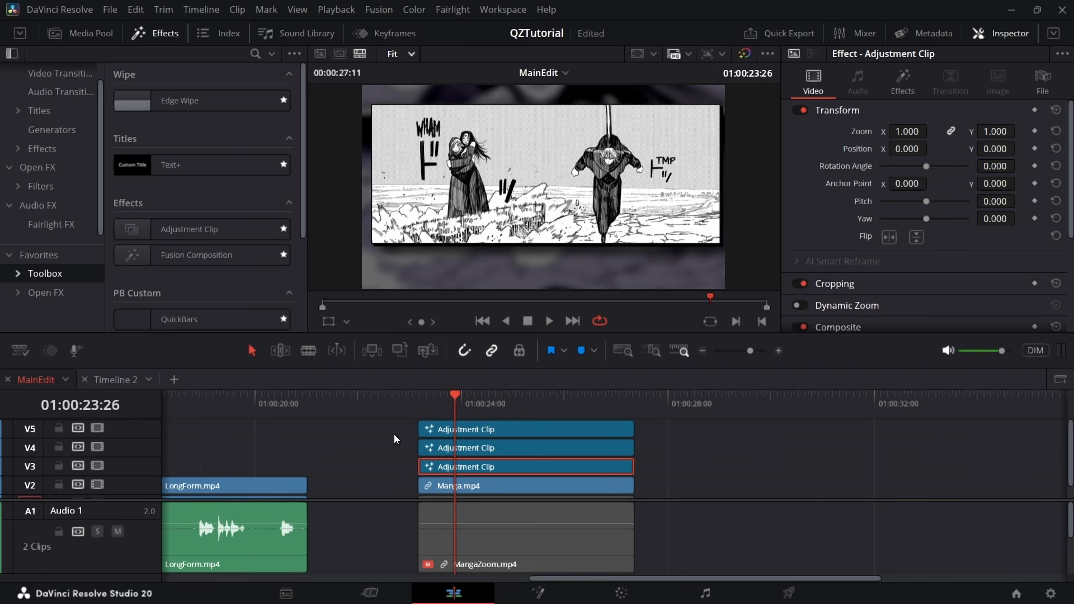
# Return to the start of the timeline and play back the LongForm.mp4 section
pyautogui.scroll(-5, 388, 441)
pyautogui.click(317, 408)
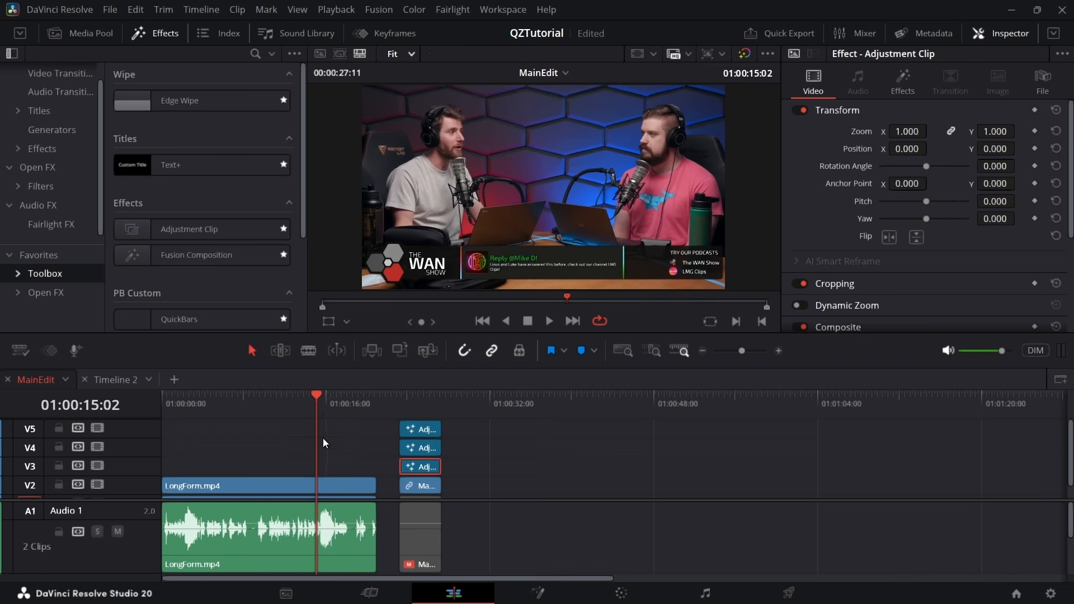
pyautogui.scroll(-1, 323, 438)
pyautogui.scroll(2, 294, 455)
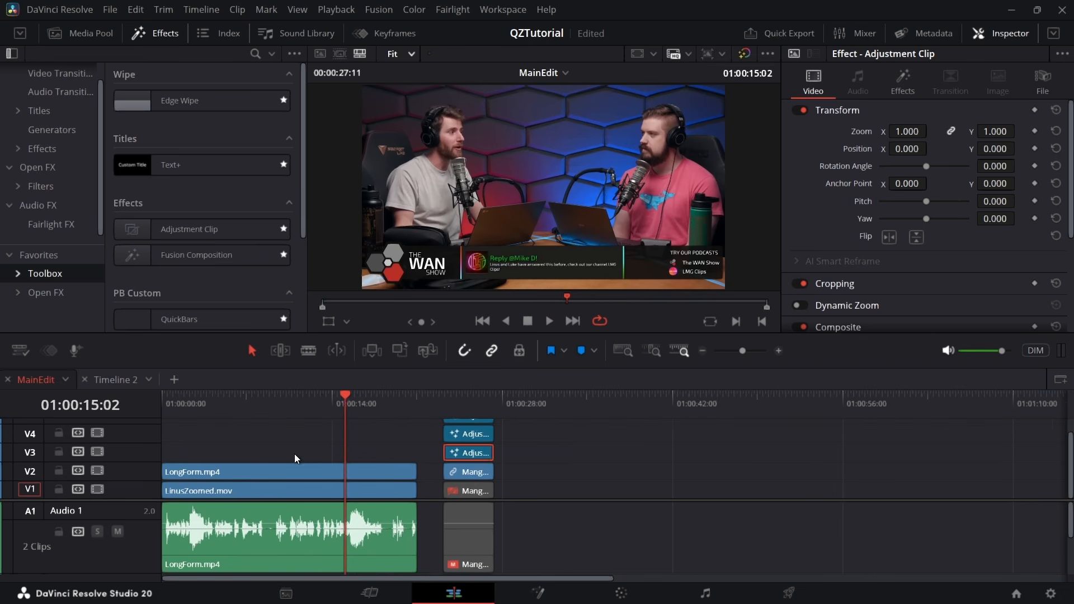
pyautogui.click(372, 404)
pyautogui.press('Home')
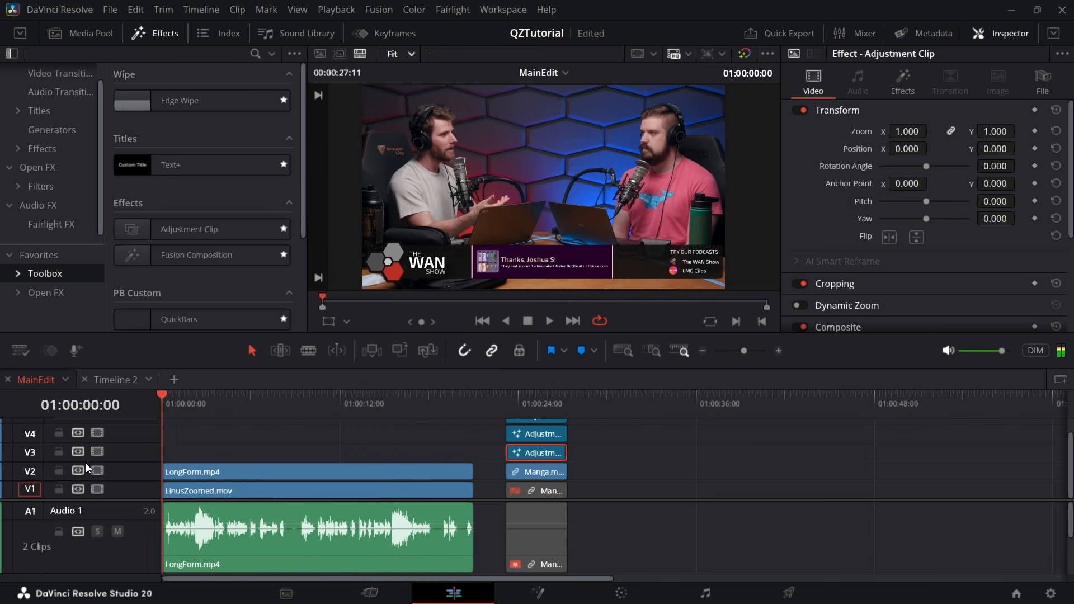
pyautogui.scroll(3, 263, 455)
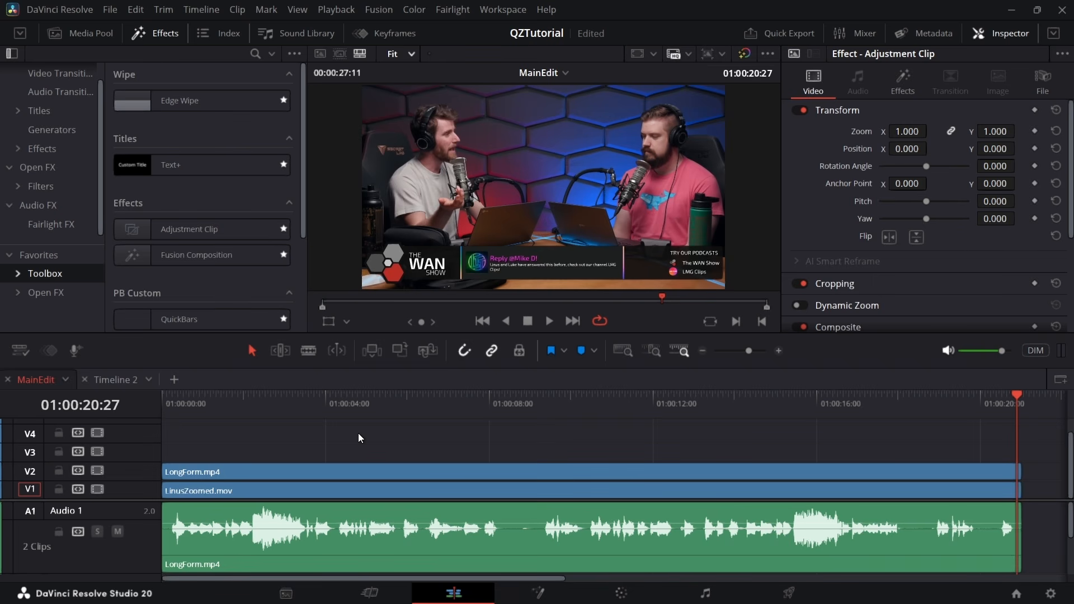
# Disable LinusZoomed.mov on V1 and re-enable LongForm.mp4 on V2
pyautogui.click(216, 471)
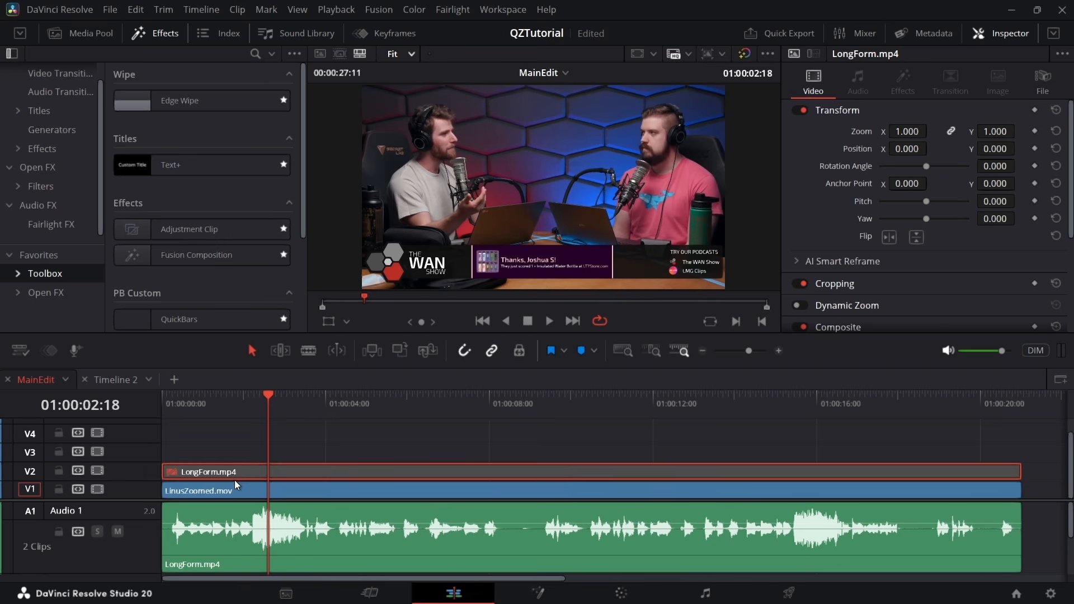
pyautogui.click(271, 485)
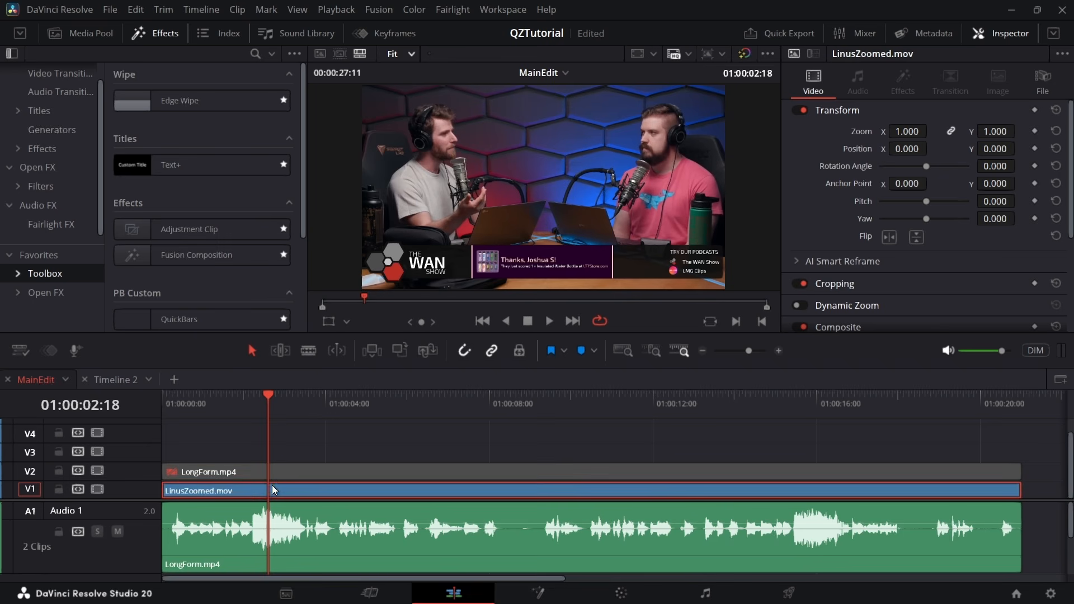
pyautogui.press('d')
pyautogui.click(215, 471)
pyautogui.press('d')
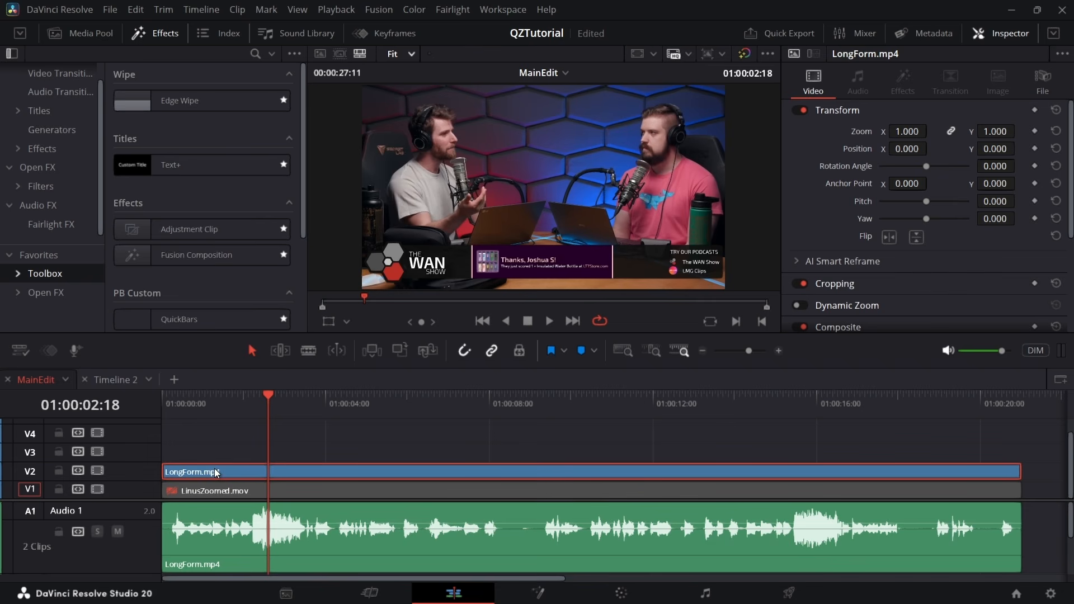
# Open the Still folder in the QZ_Presets power bin and return the playhead to 01:00:00:00
pyautogui.scroll(-5, 202, 207)
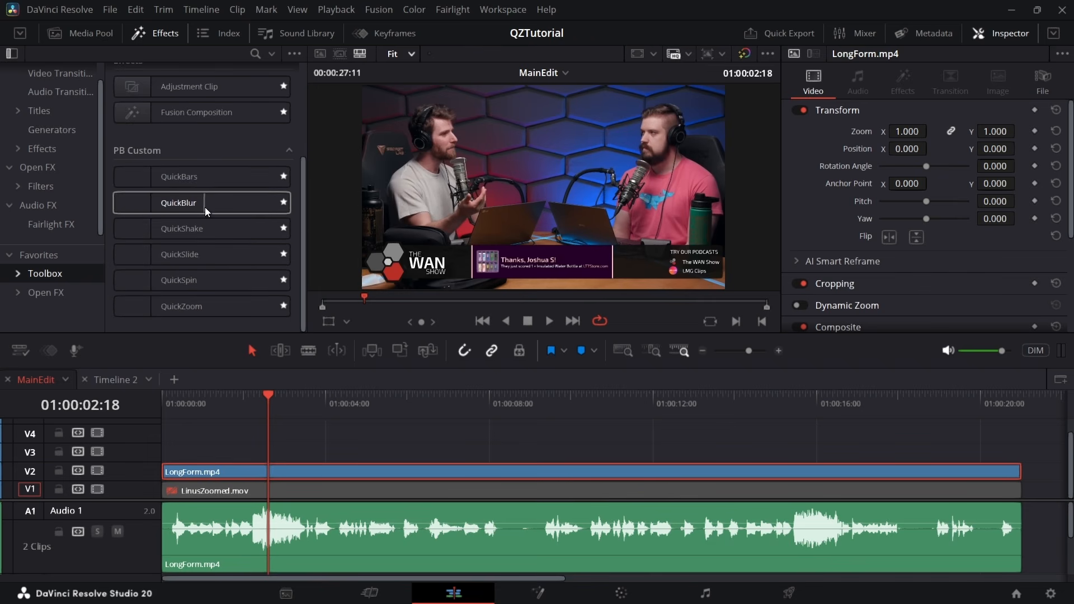
pyautogui.click(79, 32)
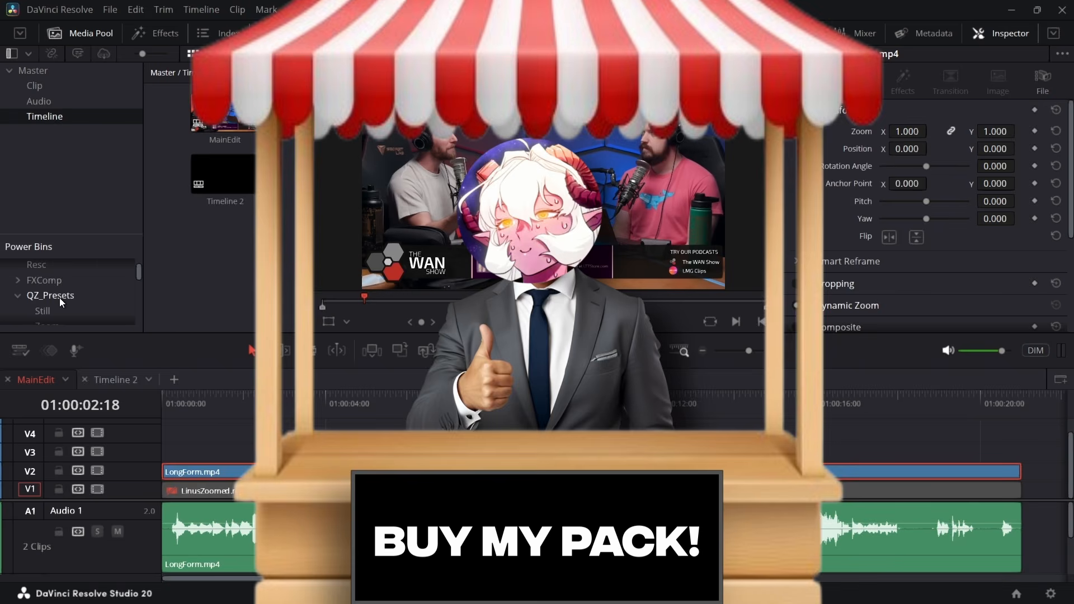
pyautogui.click(63, 298)
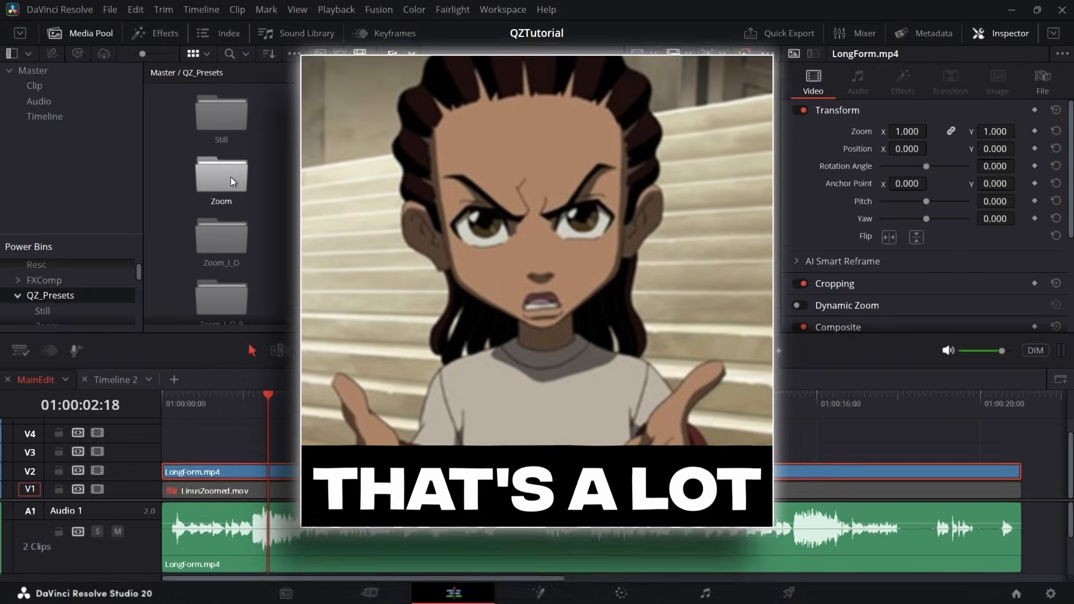
pyautogui.scroll(-15, 551, 290)
pyautogui.scroll(-20, 551, 290)
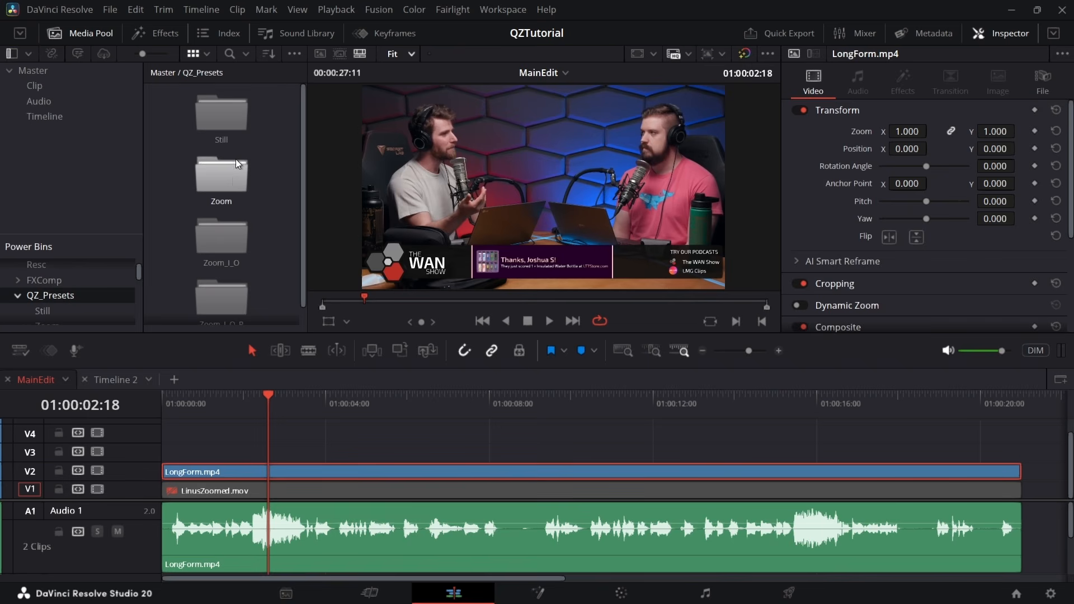
pyautogui.doubleClick(233, 128)
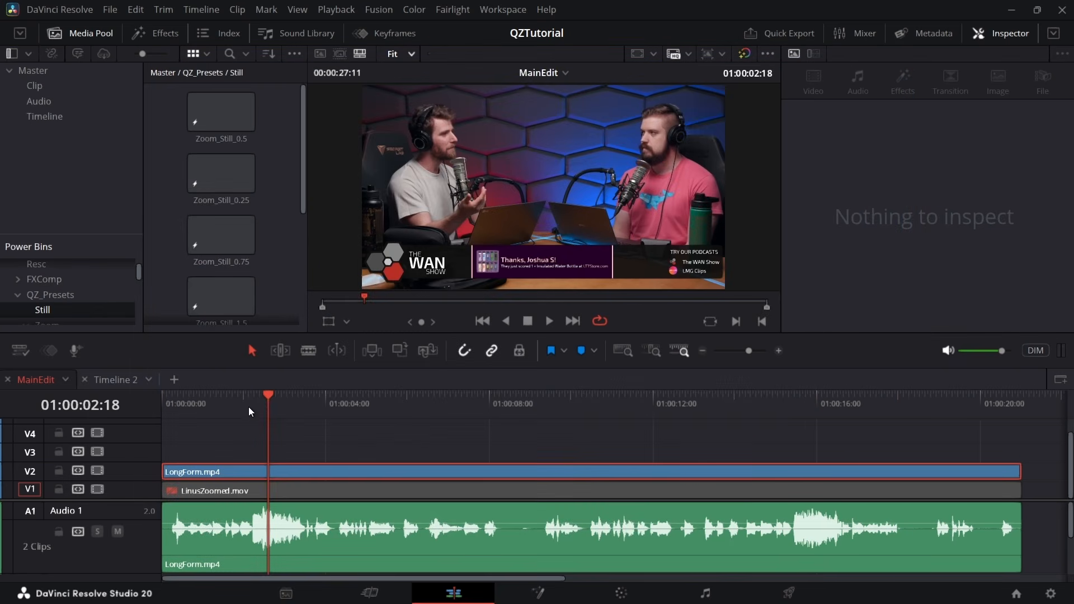
pyautogui.moveTo(248, 409); pyautogui.dragTo(203, 426)
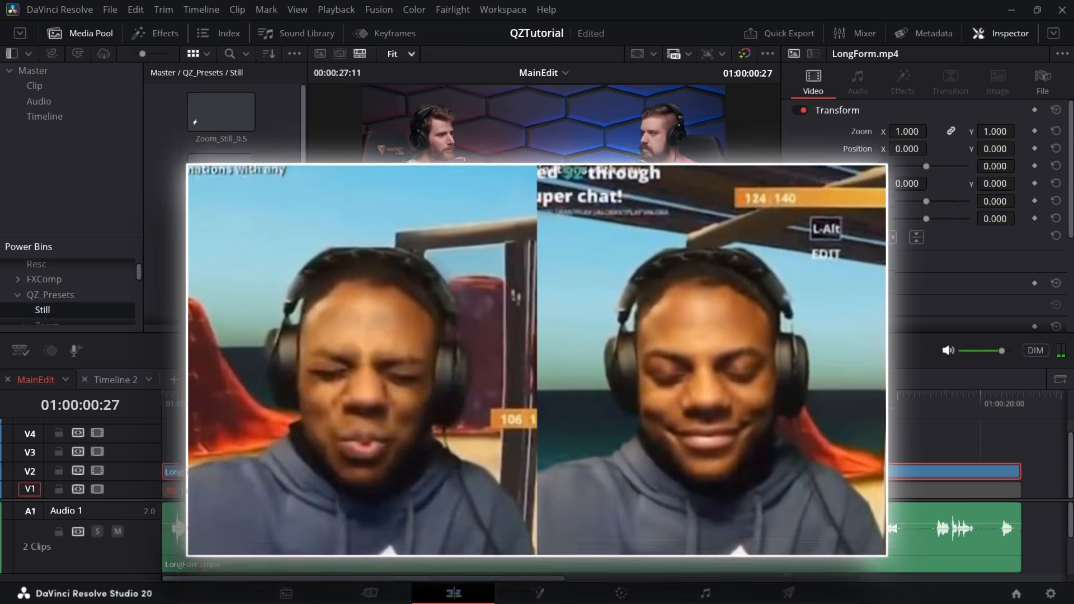
pyautogui.moveTo(203, 400); pyautogui.dragTo(163, 426)
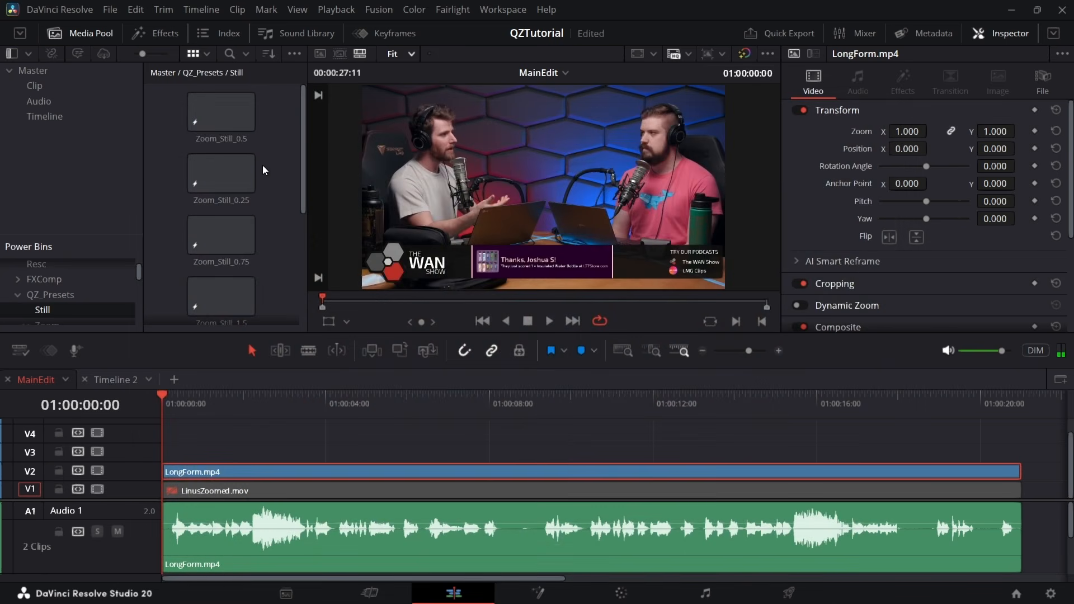
# Try the Zoom_Still_0.75 preset on V3 near the start of LongForm.mp4, play it back, and delete it
pyautogui.click(232, 181)
pyautogui.scroll(-2, 225, 271)
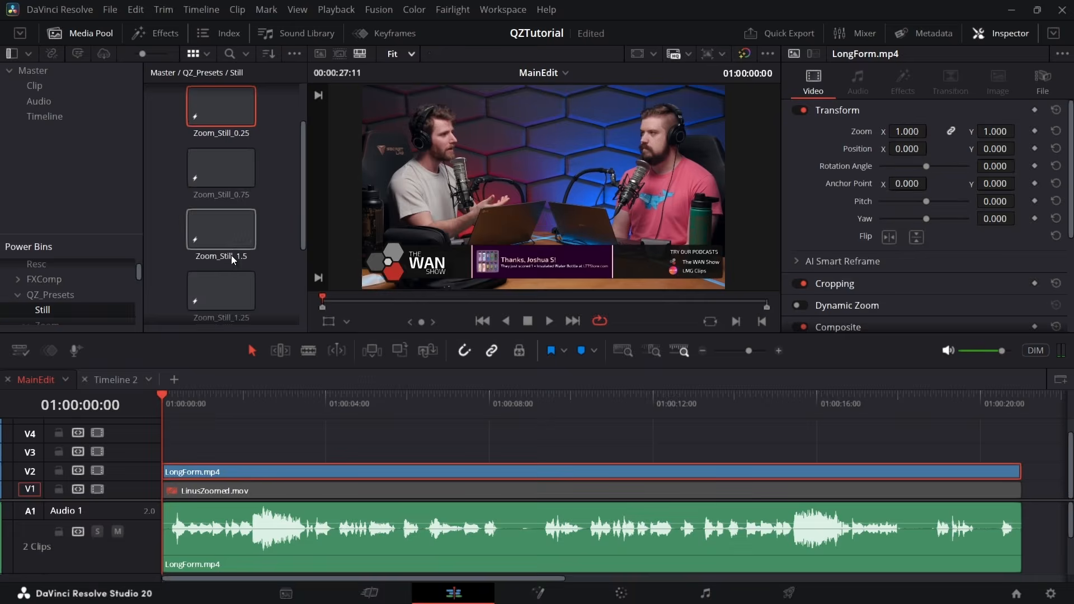
pyautogui.moveTo(209, 178); pyautogui.dragTo(203, 449)
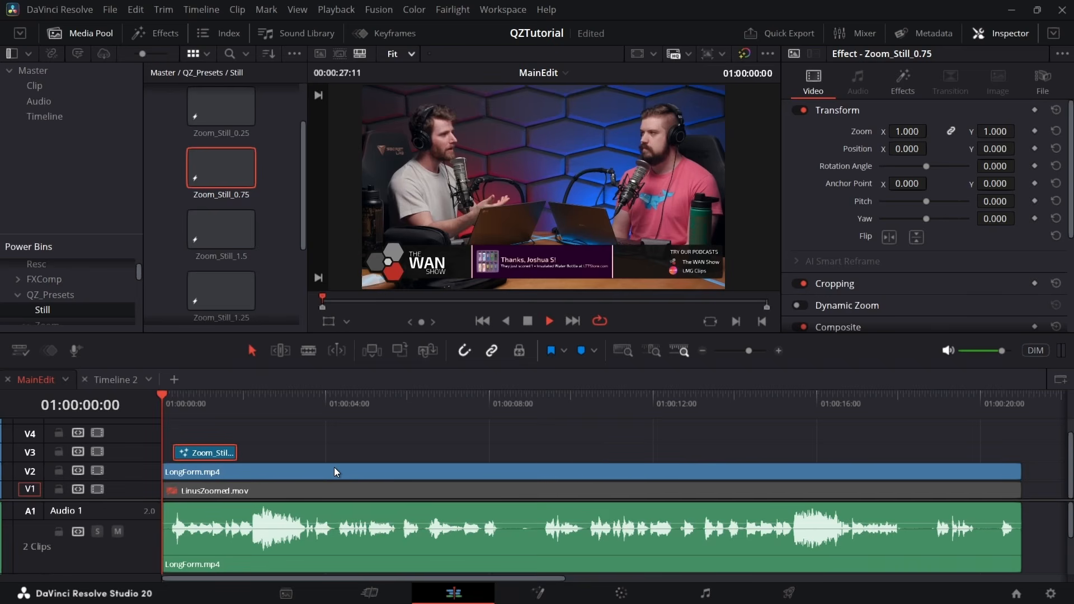
pyautogui.press('space')
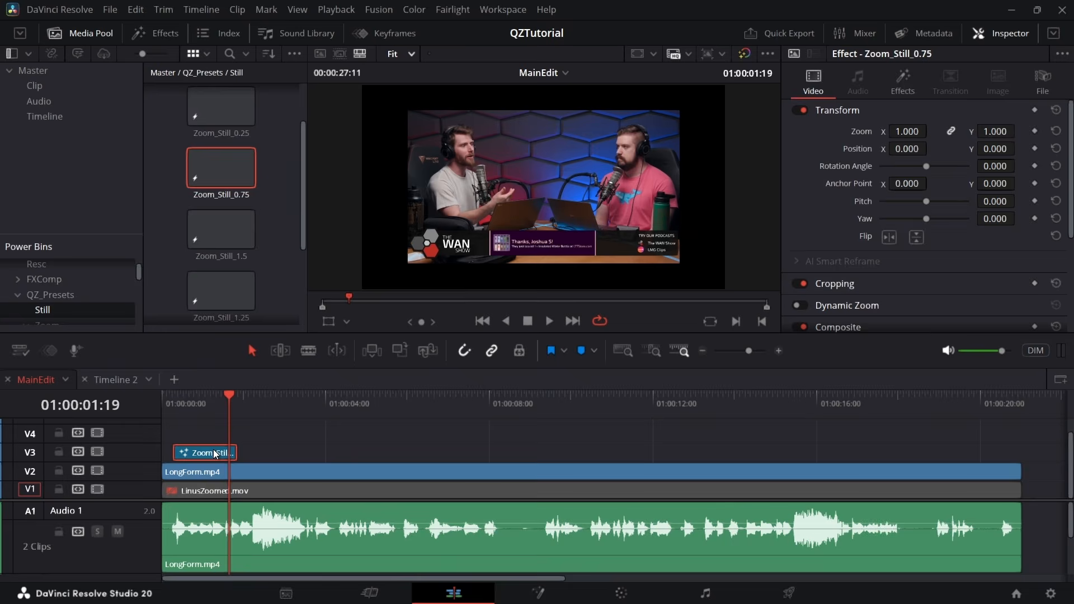
pyautogui.press('Delete')
# Open the QZ_Presets Zoom/In/Elastic folder and place Zoom_I_1.25_E on V3 at the start of the timeline
pyautogui.scroll(-2, 117, 311)
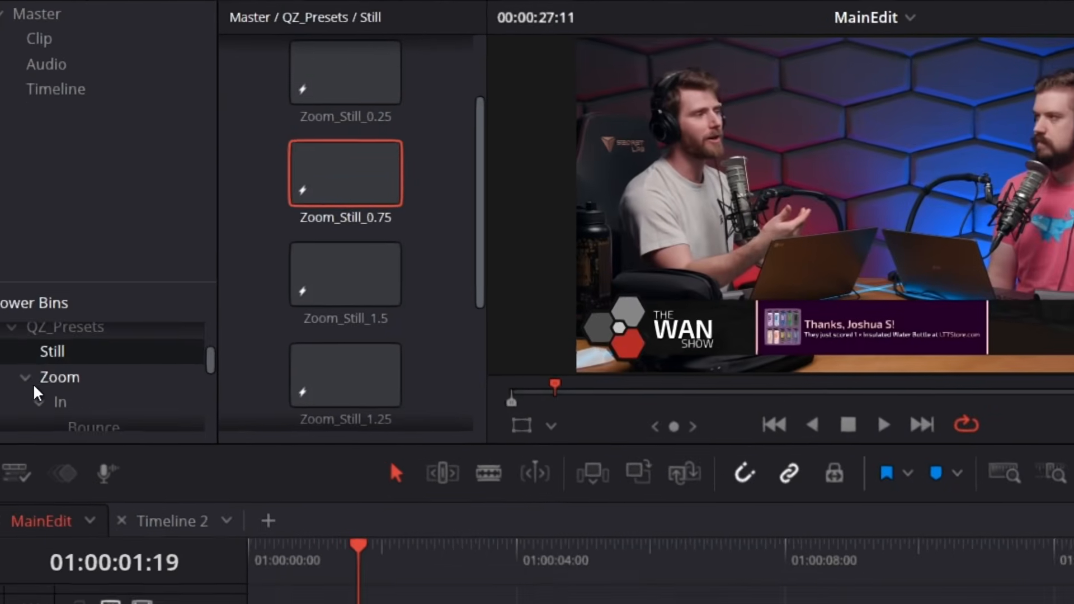
pyautogui.scroll(-1, 34, 294)
pyautogui.click(51, 290)
pyautogui.scroll(-1, 115, 407)
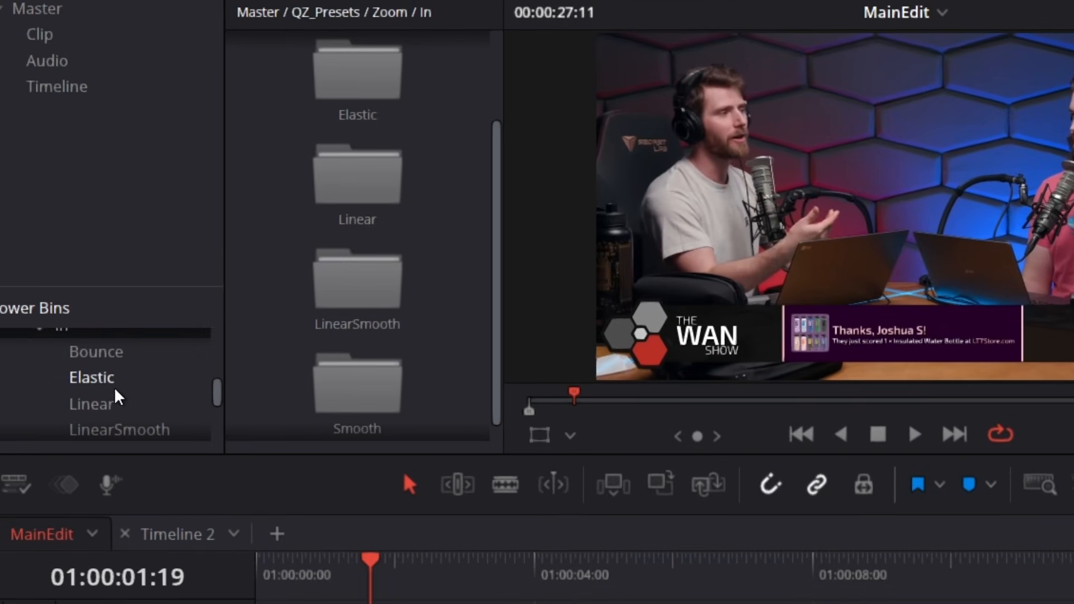
pyautogui.click(121, 377)
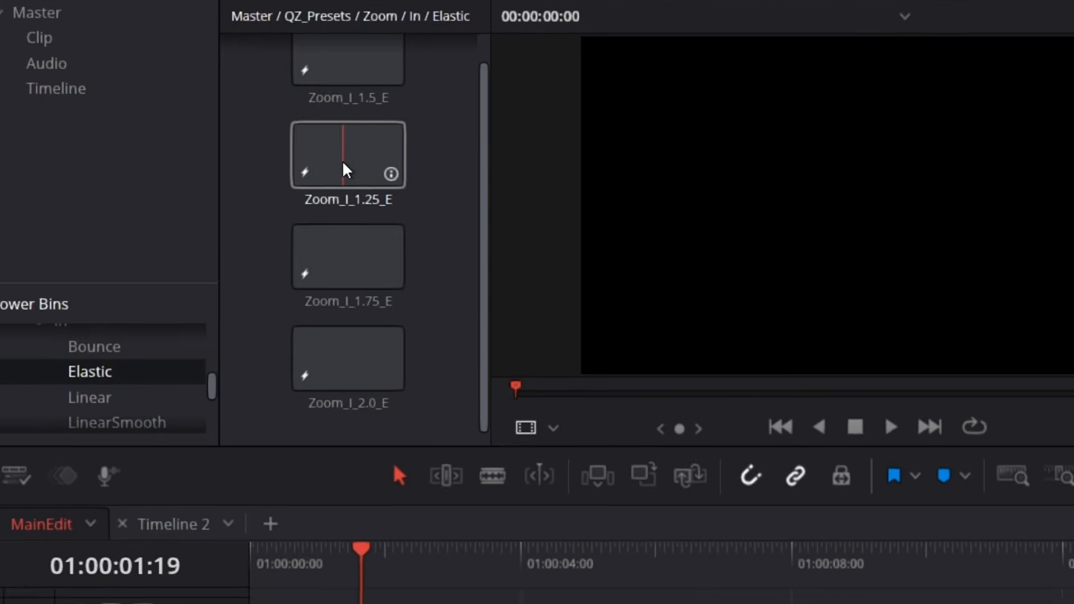
pyautogui.scroll(1, 350, 166)
pyautogui.moveTo(349, 167); pyautogui.dragTo(155, 446)
pyautogui.press('Home')
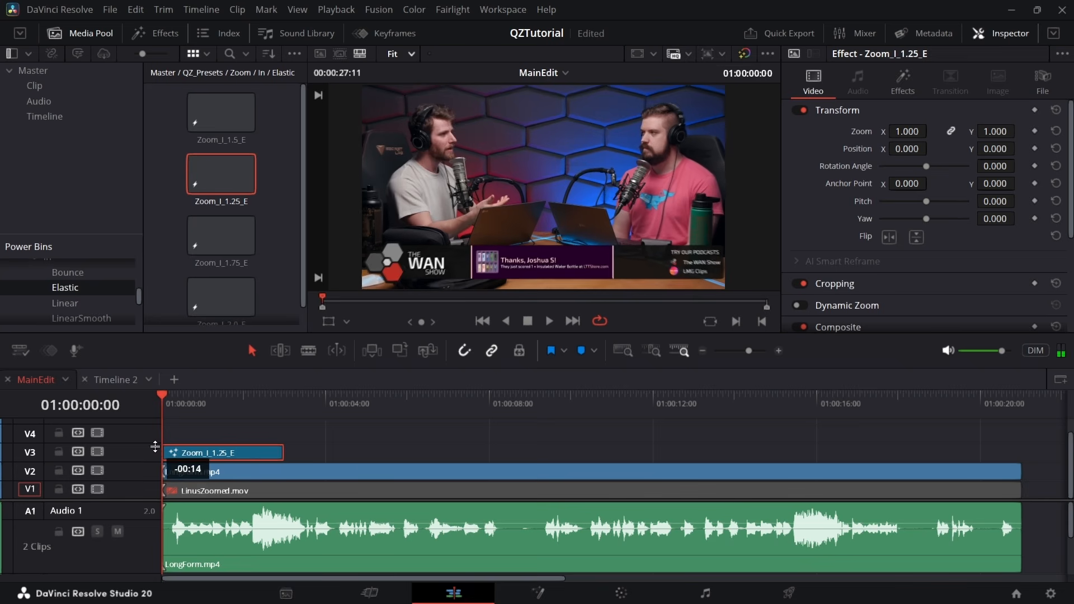
# Play back the zoomed opening of LongForm.mp4 twice from the start of the timeline
pyautogui.press('space')
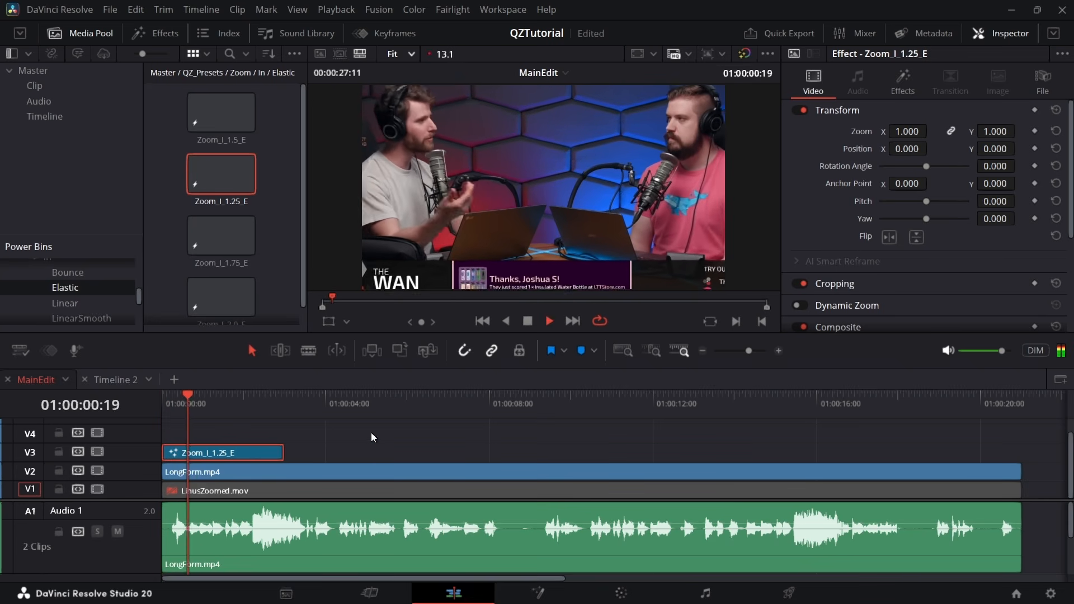
pyautogui.press('space')
pyautogui.press('Home')
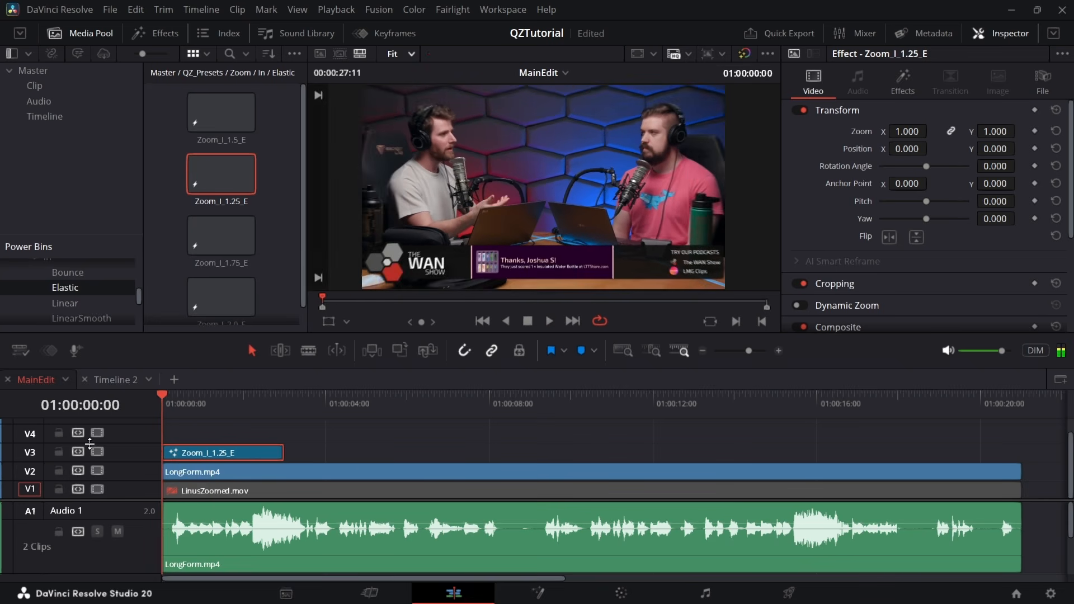
pyautogui.press('space')
pyautogui.press('space')
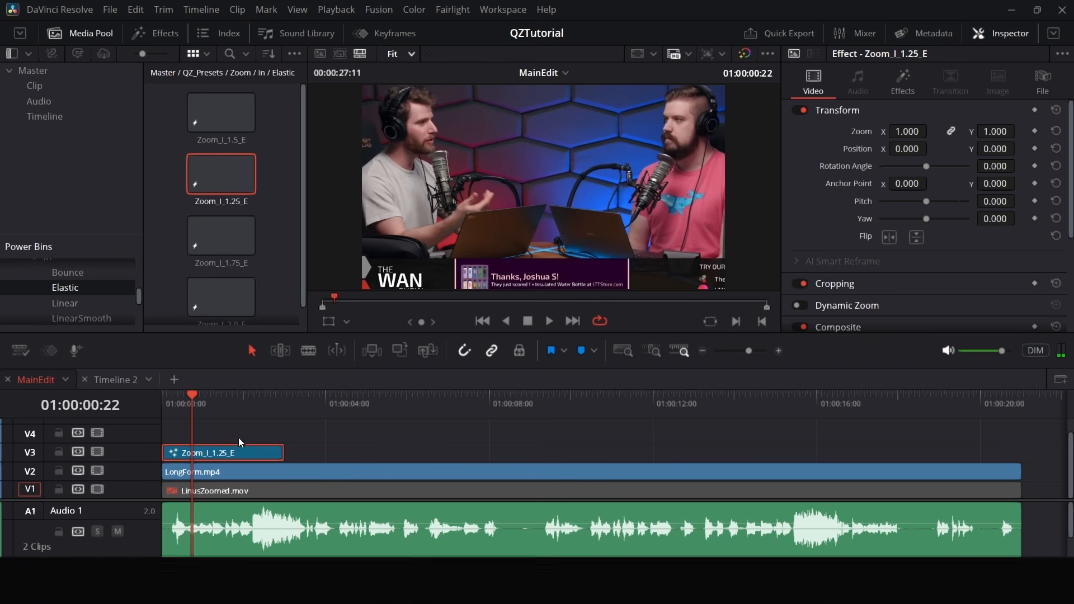
# Shift the QuickZoom origin toward the speaker in the grey shirt, setting X 0.115 and Y 0.927 and refining X
pyautogui.click(906, 86)
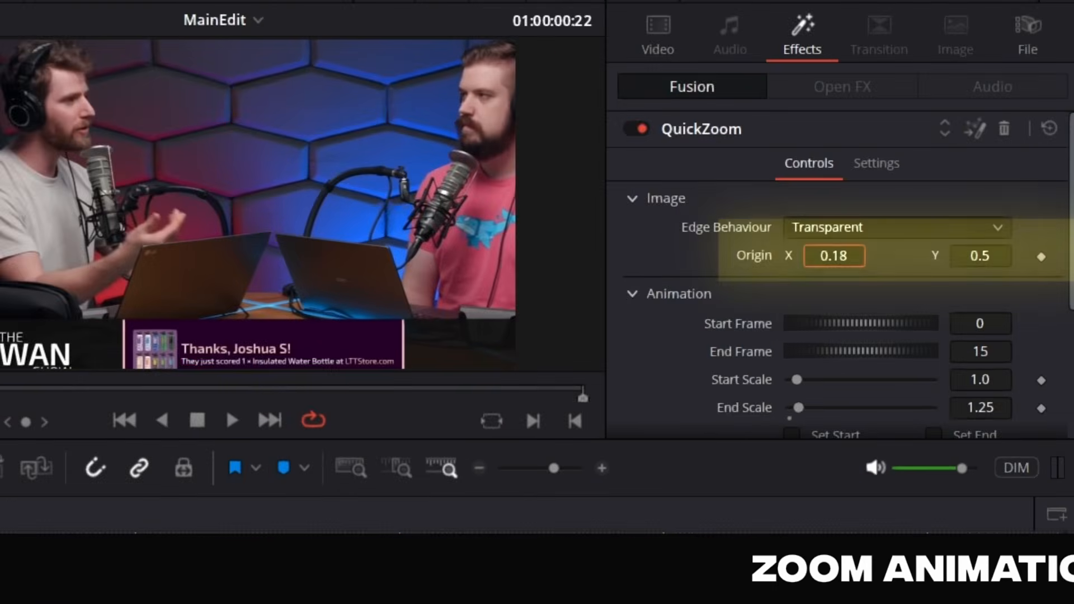
pyautogui.moveTo(855, 257); pyautogui.dragTo(820, 256)
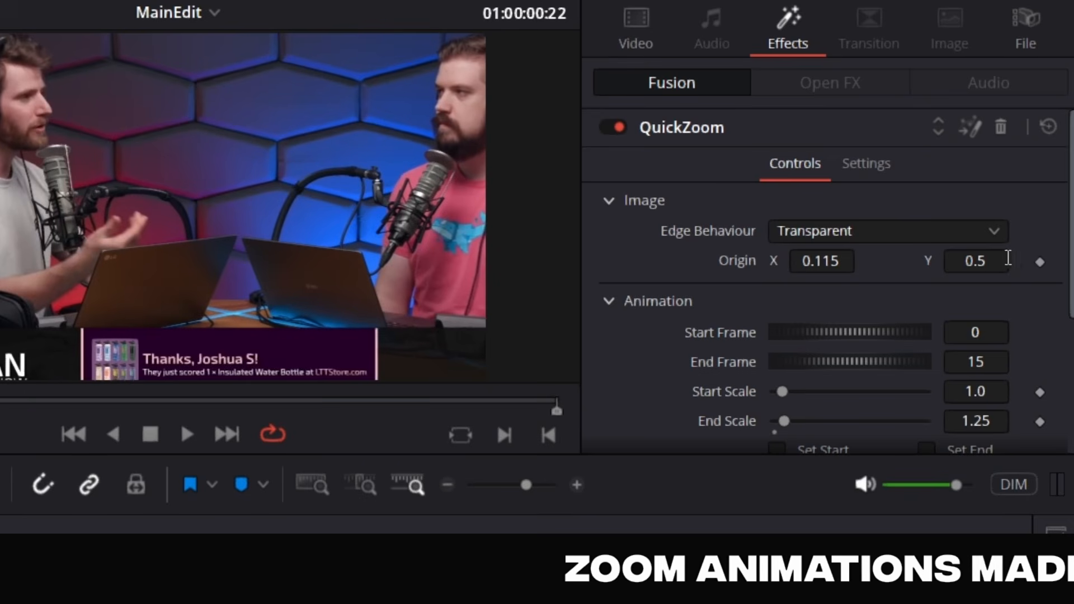
pyautogui.moveTo(1004, 256); pyautogui.dragTo(1070, 261)
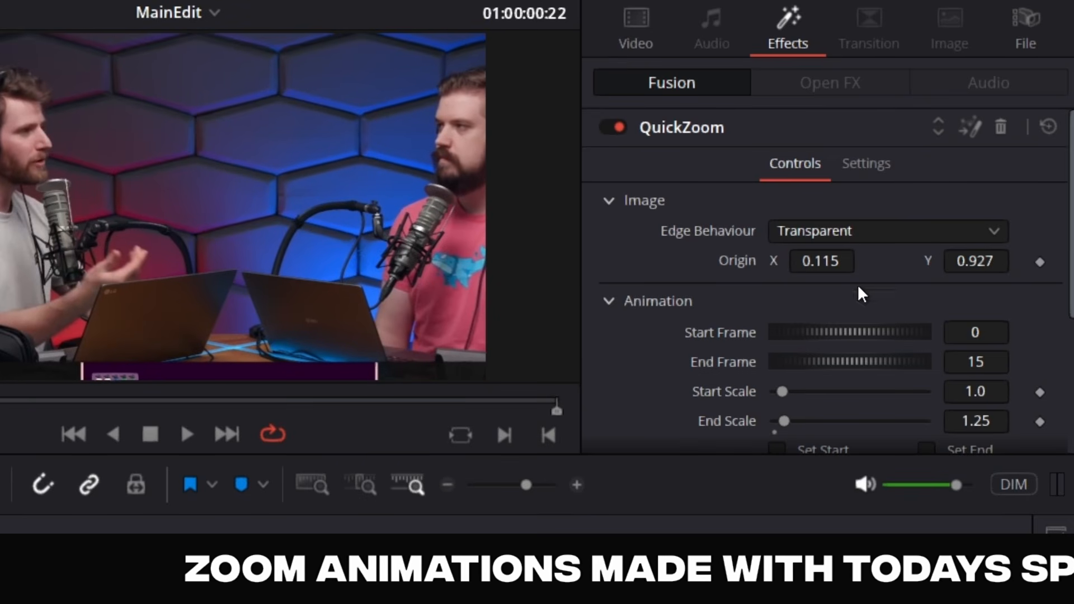
pyautogui.moveTo(822, 261); pyautogui.dragTo(694, 314)
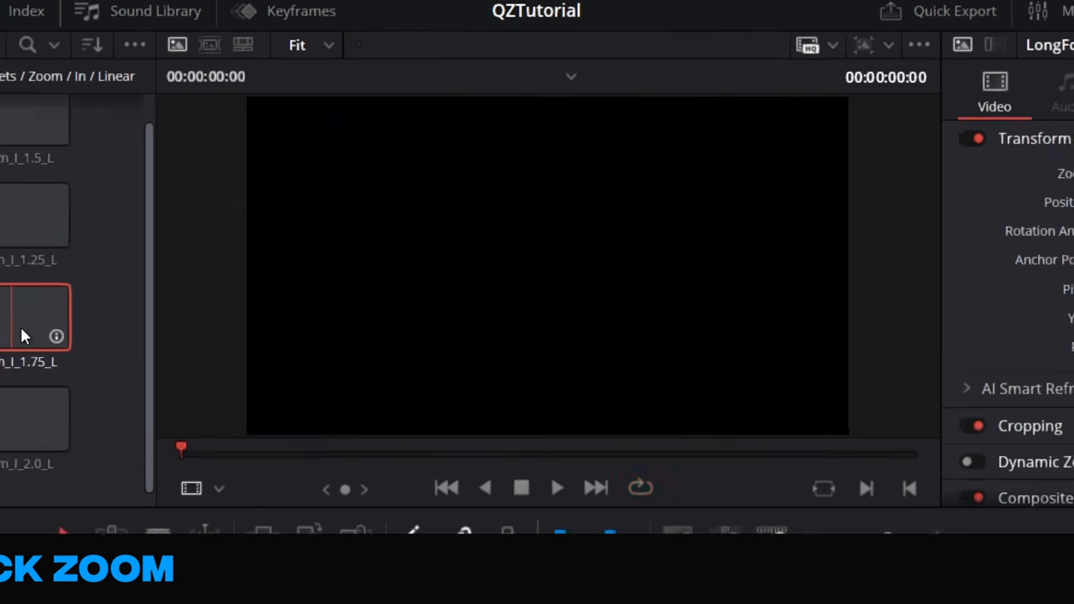
# Try another Elastic zoom-in preset farther along LongForm.mp4 and play that section back
pyautogui.moveTo(21, 329); pyautogui.dragTo(326, 445)
pyautogui.click(318, 413)
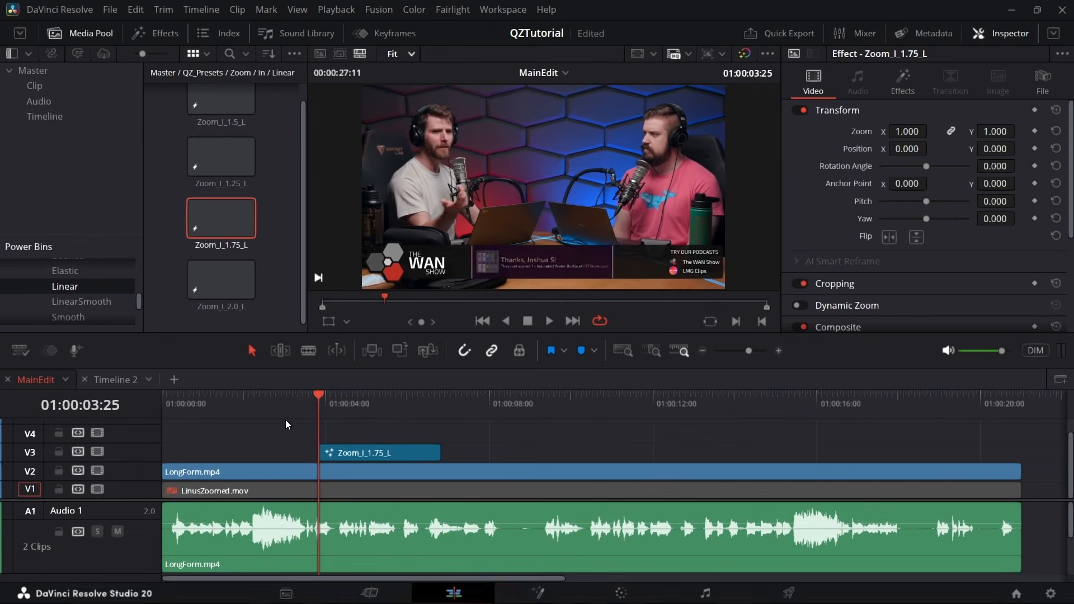
pyautogui.press('space')
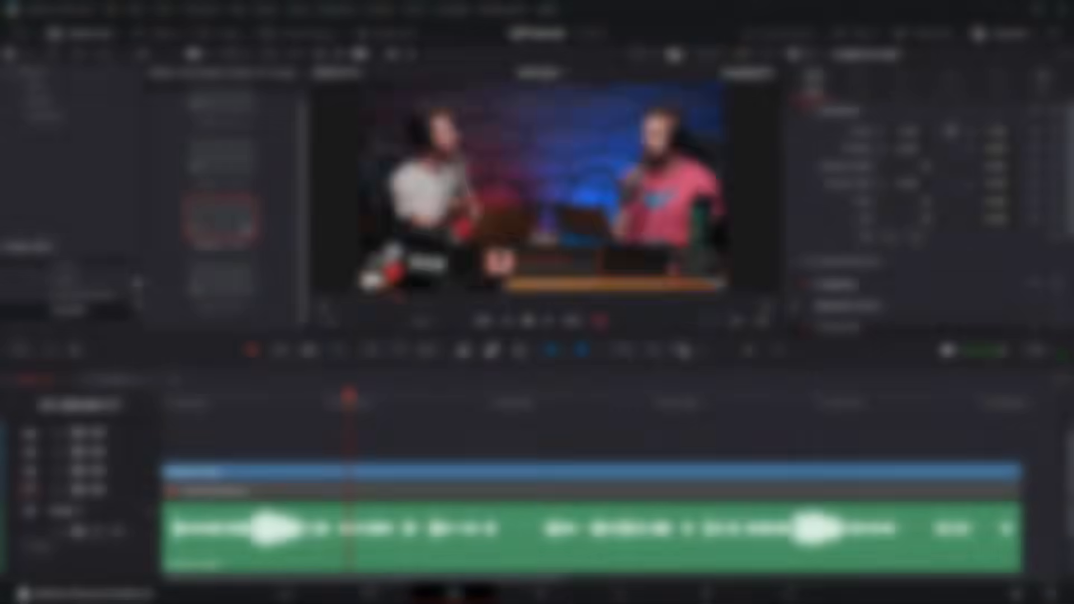
# Open the Zoom/In/Smooth folder and place Zoom_I_1.75_S on V3 starting around 01:00:05:07
pyautogui.click(75, 293)
pyautogui.click(84, 309)
pyautogui.moveTo(226, 210); pyautogui.dragTo(400, 454)
pyautogui.click(384, 394)
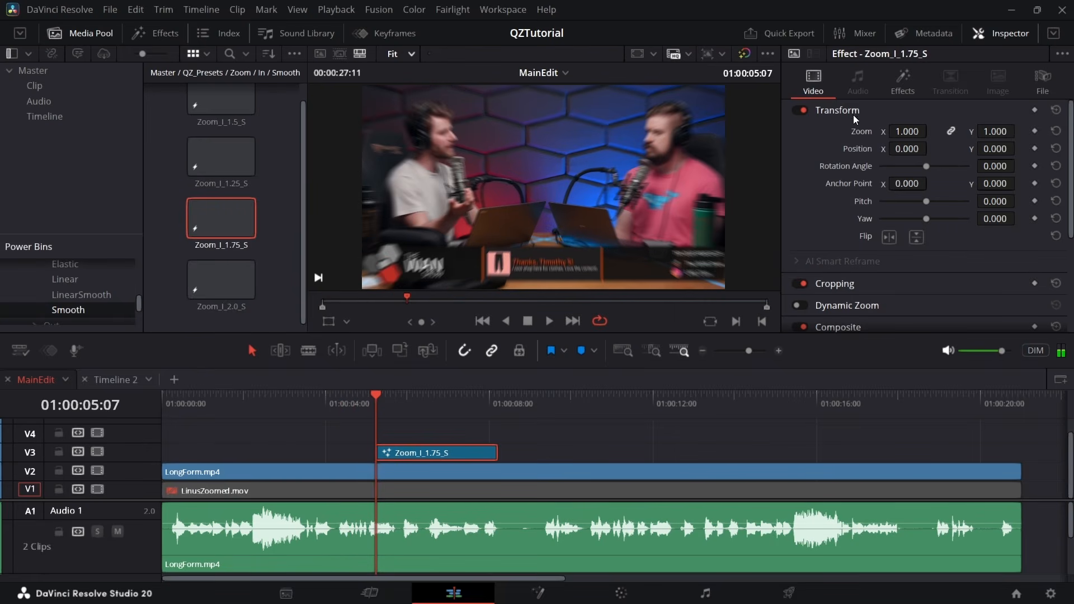
# Set the QuickZoom origin of Zoom_I_1.75_S to X 0.15 and Y 0.78 to frame the speaker in the grey shirt
pyautogui.click(903, 83)
pyautogui.scroll(-5, 901, 224)
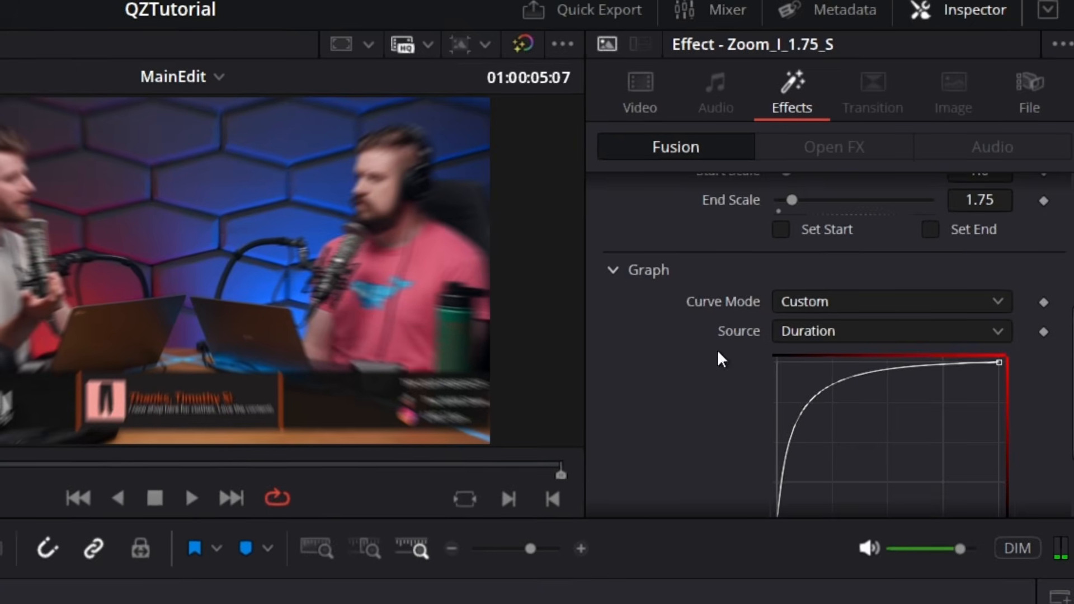
pyautogui.scroll(5, 739, 312)
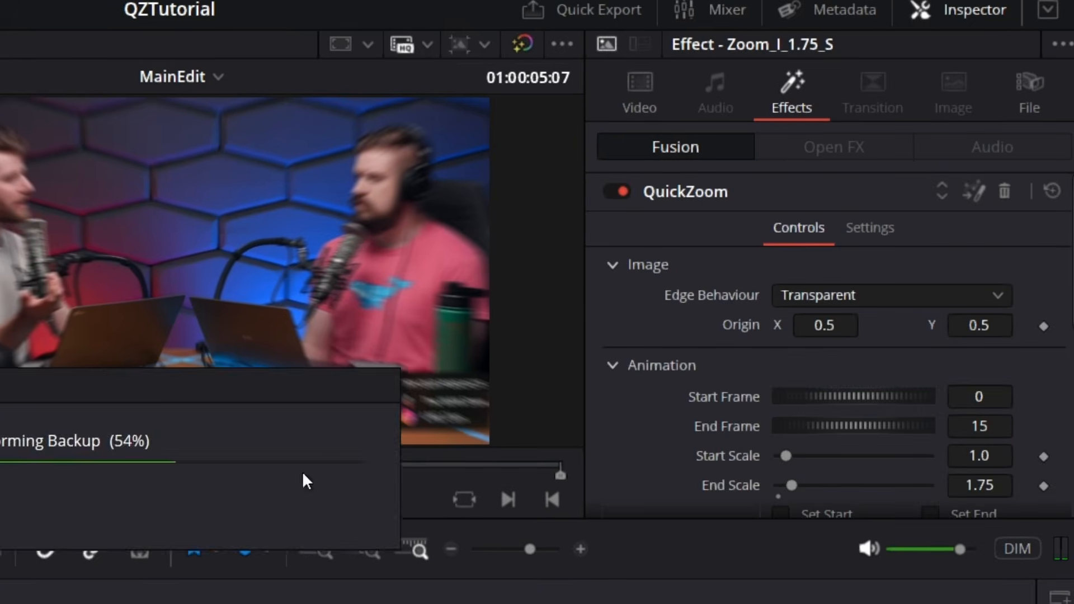
pyautogui.click(836, 330)
pyautogui.write('0.405')
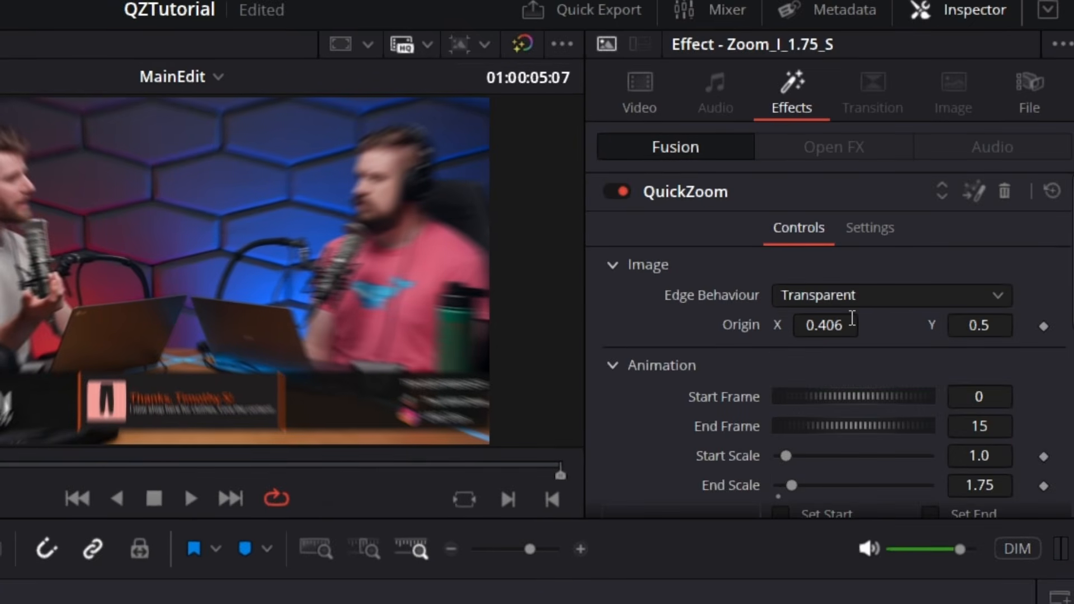
pyautogui.moveTo(852, 320); pyautogui.dragTo(862, 320)
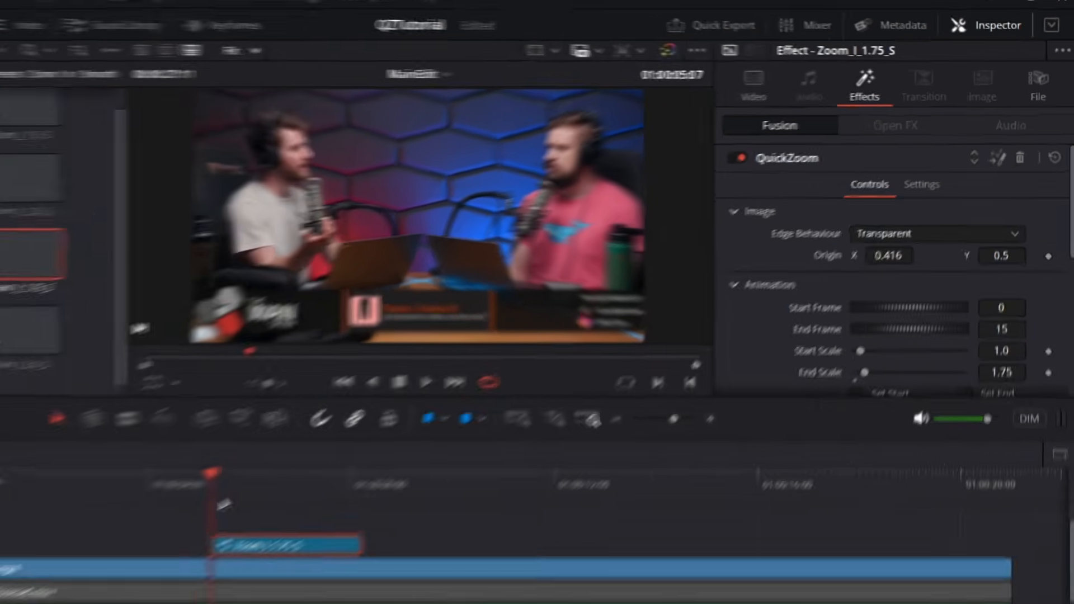
pyautogui.press('space')
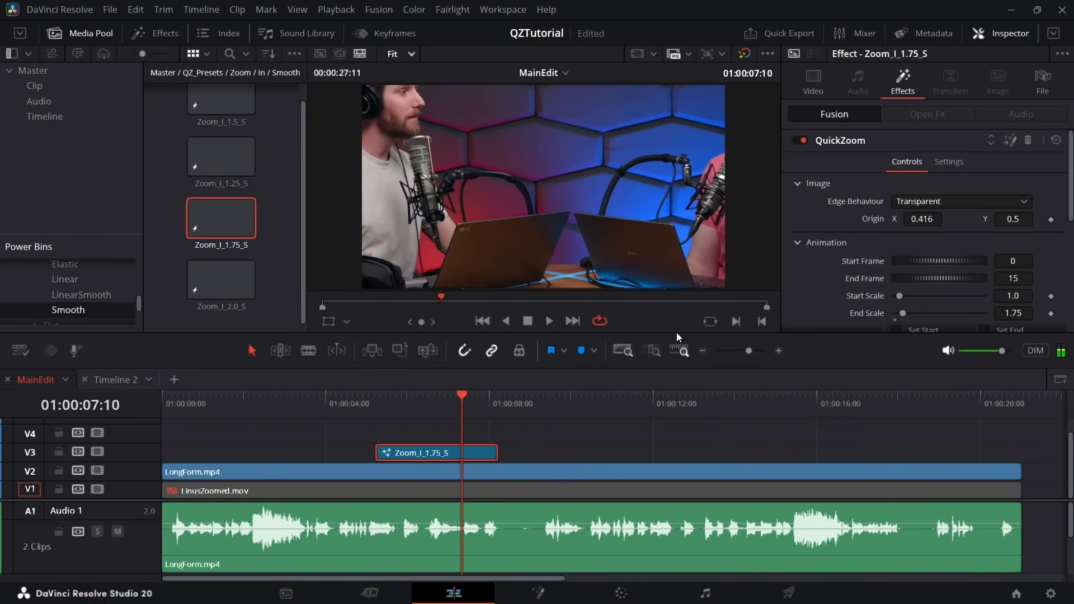
pyautogui.moveTo(924, 221); pyautogui.dragTo(775, 220)
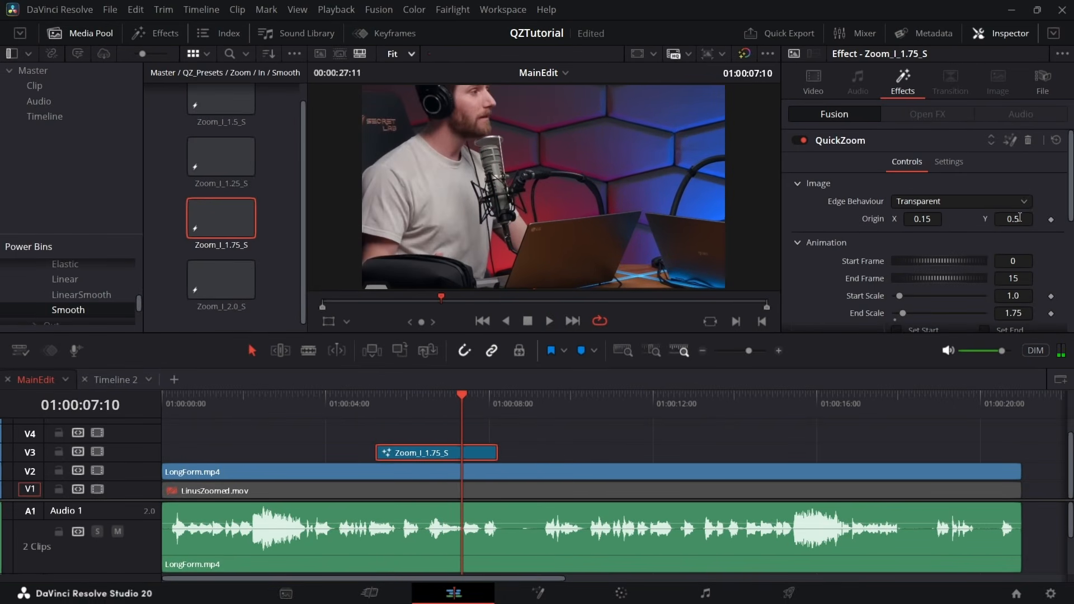
pyautogui.moveTo(1019, 219); pyautogui.dragTo(692, 307)
# Play through the Zoom_I_1.75_S effect from just before it begins and delete it from V3
pyautogui.click(365, 411)
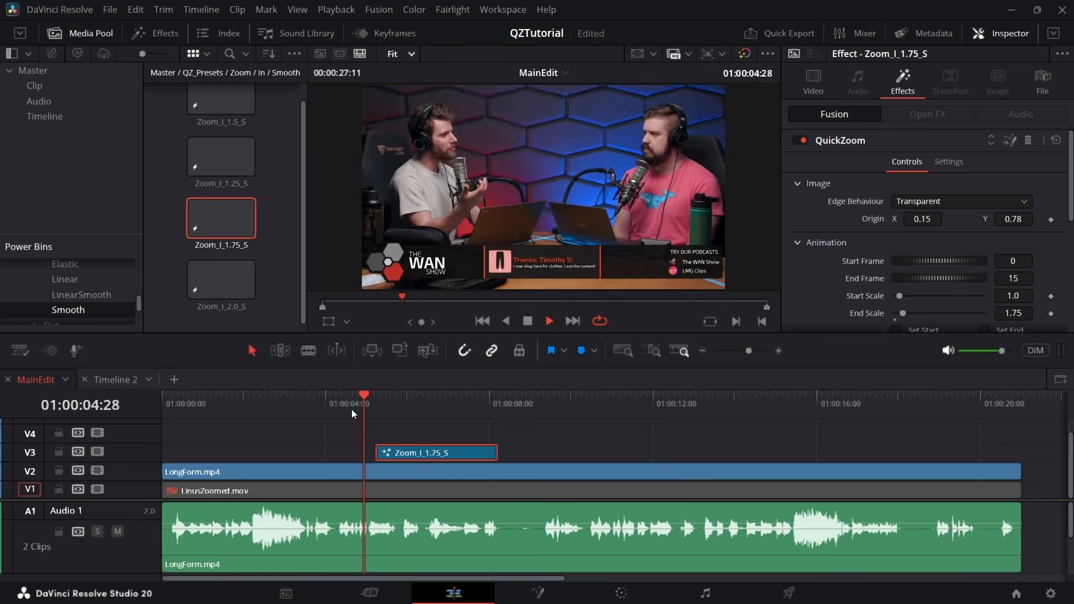
pyautogui.press('space')
pyautogui.press('space')
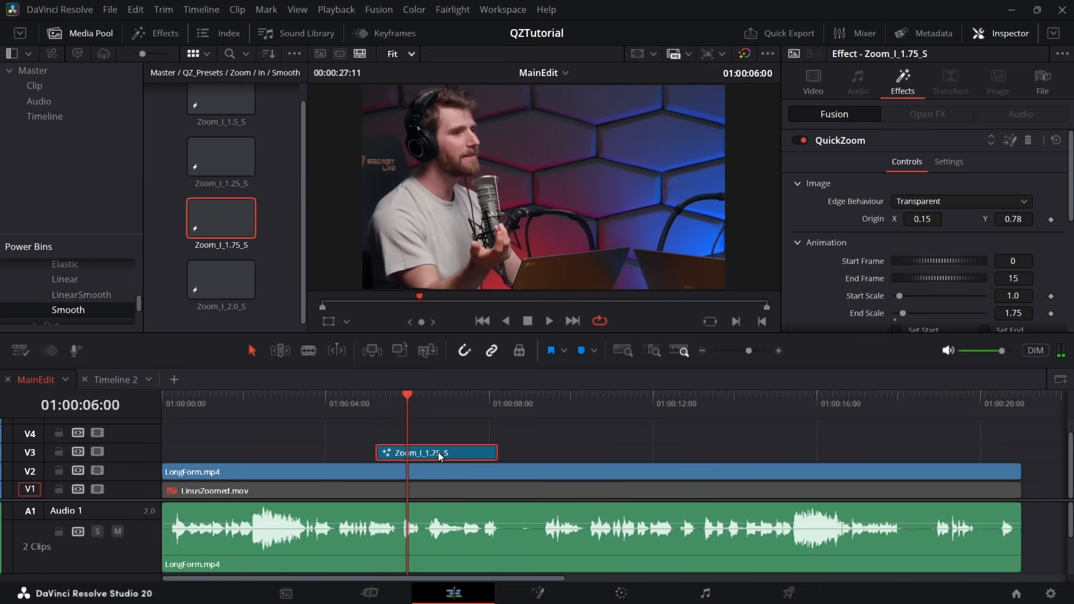
pyautogui.press('Delete')
# Open the Zoom_I_O_P/InPause folder and place Zoom_IP_1.75 on V3 over LongForm.mp4 around 01:00:03:18
pyautogui.click(309, 408)
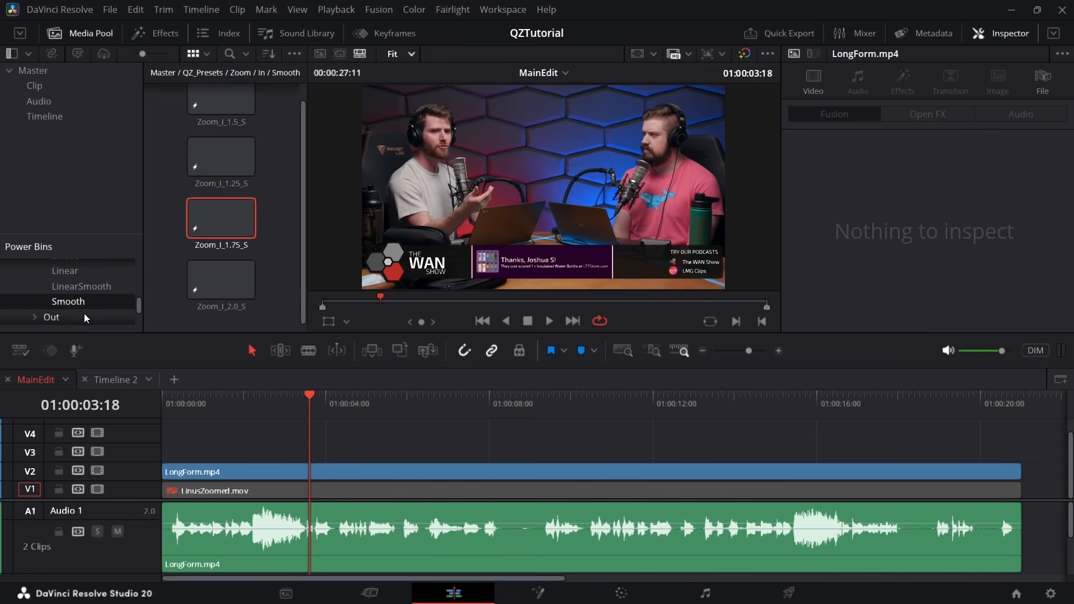
pyautogui.scroll(-1, 83, 315)
pyautogui.scroll(3, 81, 303)
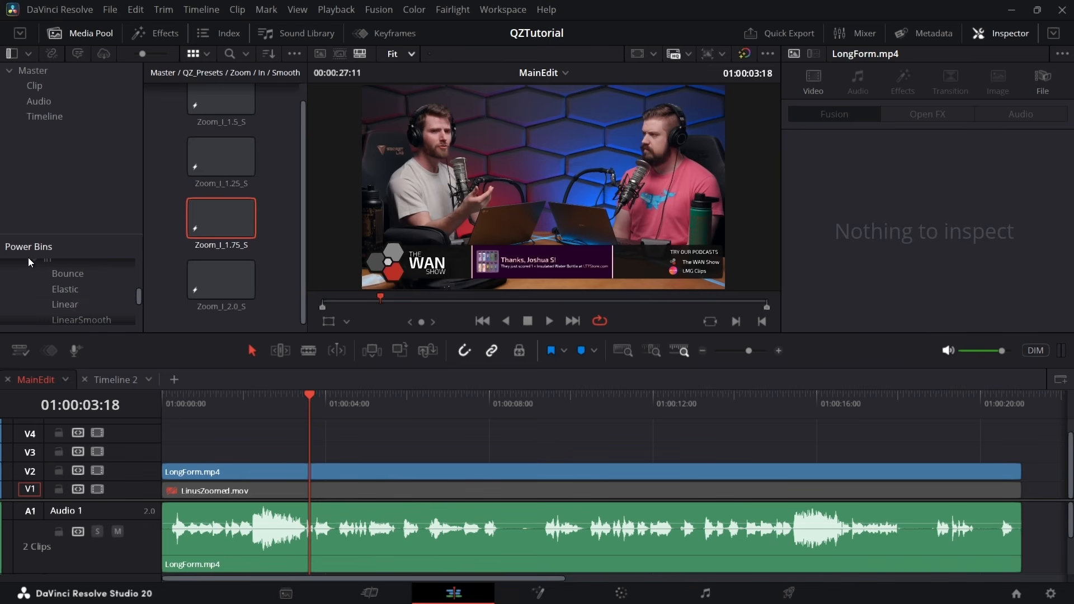
pyautogui.click(33, 277)
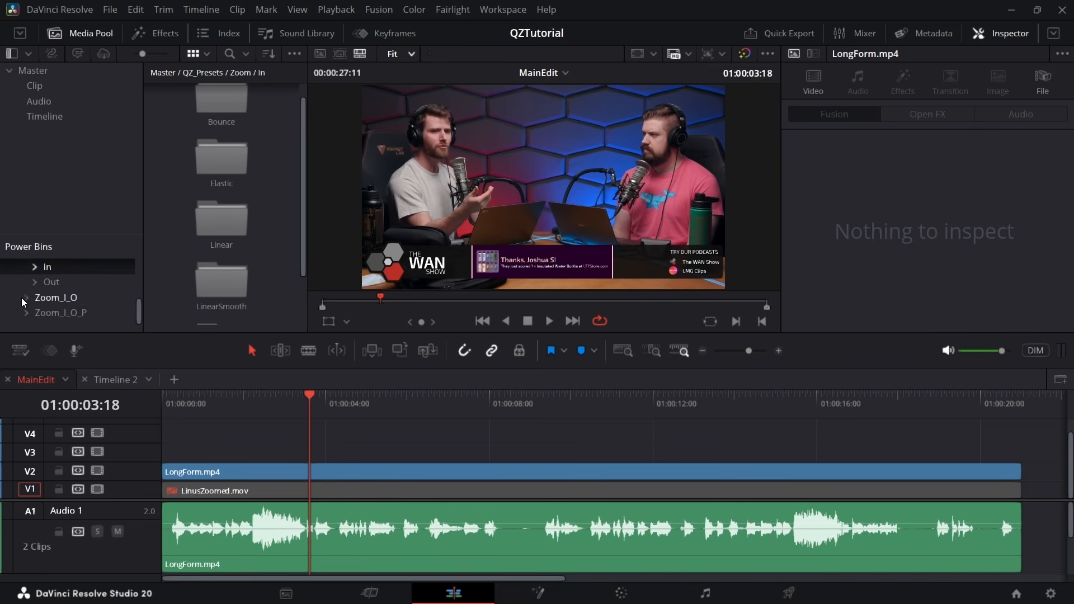
pyautogui.click(26, 312)
pyautogui.click(57, 304)
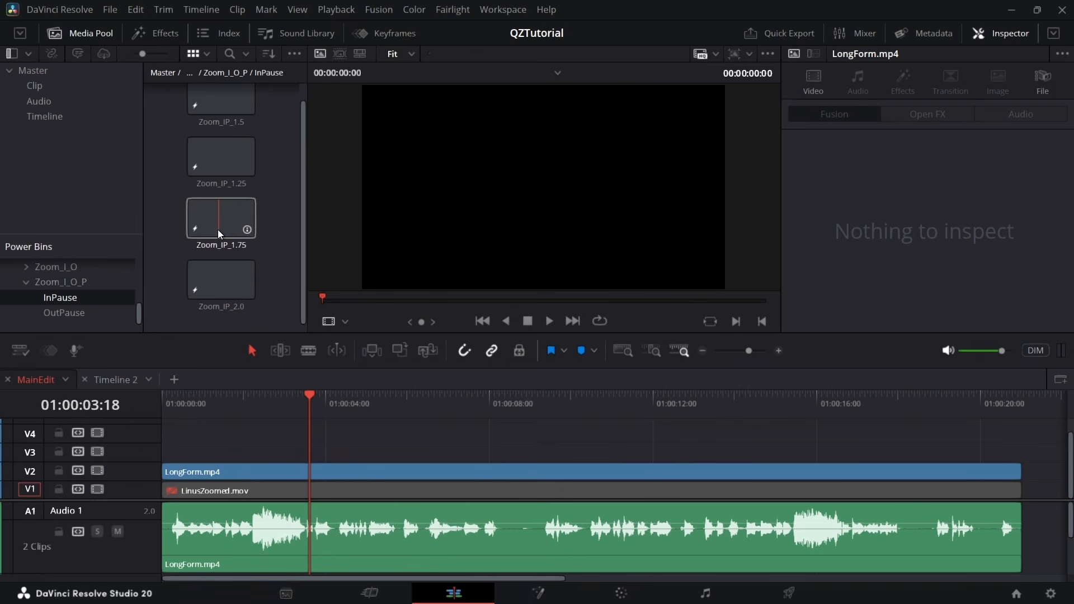
pyautogui.moveTo(217, 230); pyautogui.dragTo(337, 454)
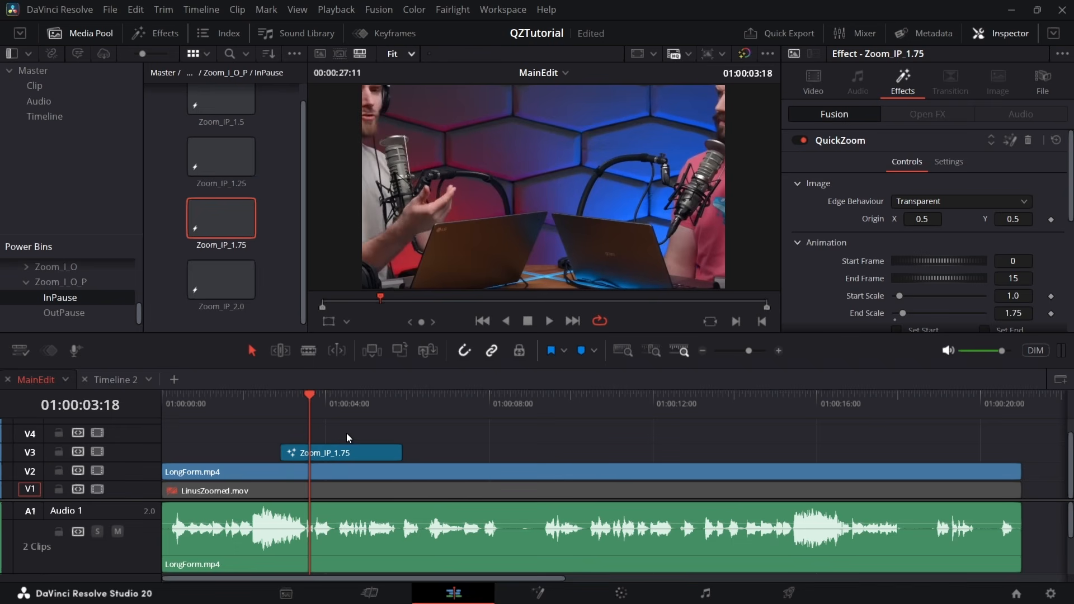
# Check the frame at 01:00:04:10 and set the QuickZoom origin of Zoom_IP_1.75 to X 0.005 and Y 0.939
pyautogui.click(340, 412)
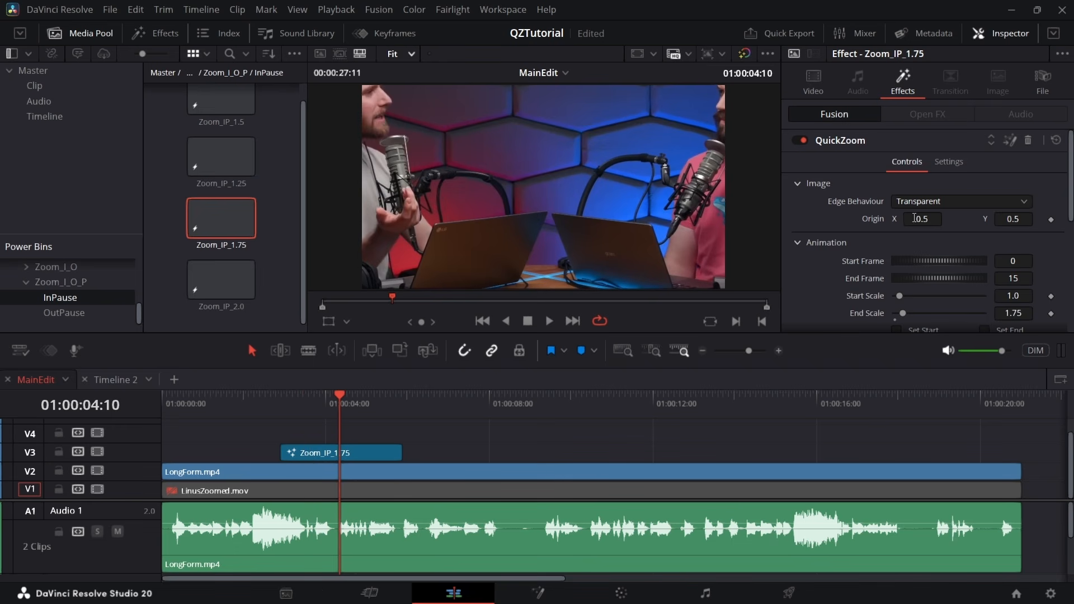
pyautogui.moveTo(914, 218); pyautogui.dragTo(861, 219)
pyautogui.moveTo(1025, 217); pyautogui.dragTo(1063, 217)
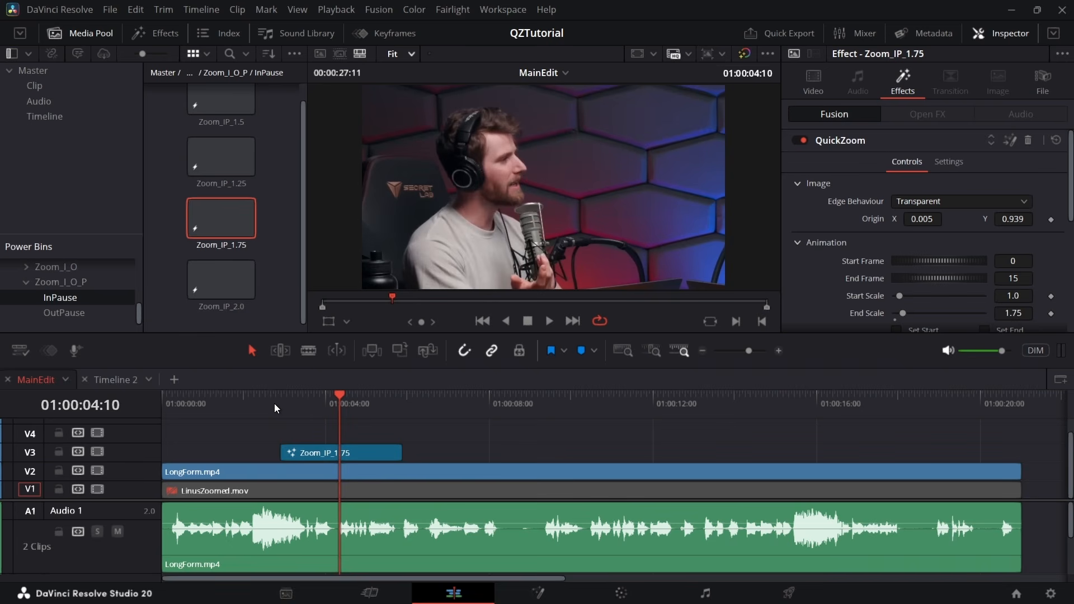
# Play back LongForm.mp4 from 01:00:02:02 through the Zoom_IP_1.75 effect, replay it, and select the effect on V3
pyautogui.moveTo(274, 404); pyautogui.dragTo(246, 411)
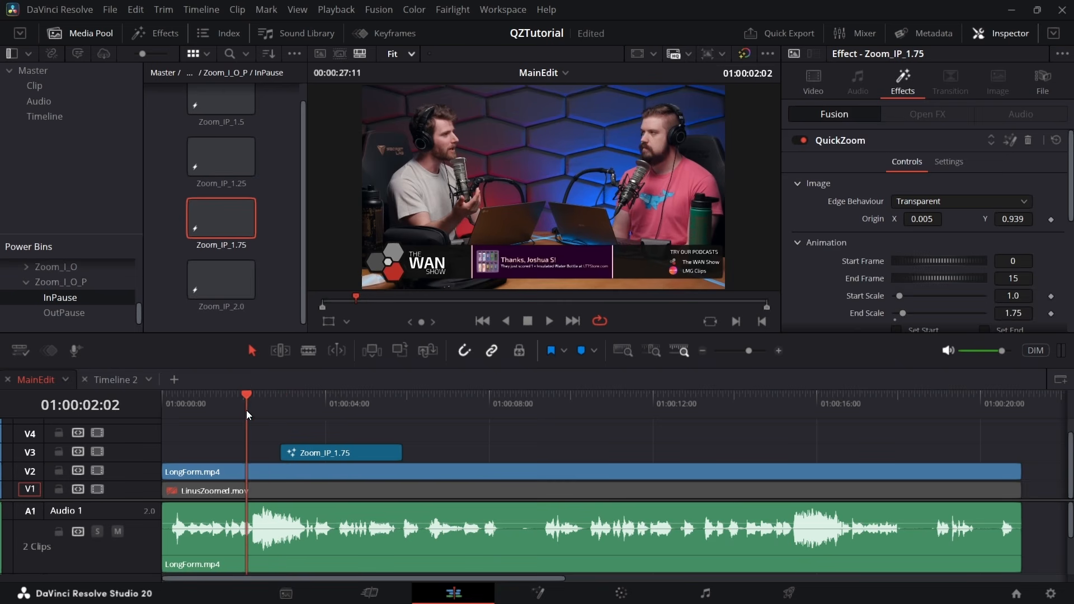
pyautogui.press('space')
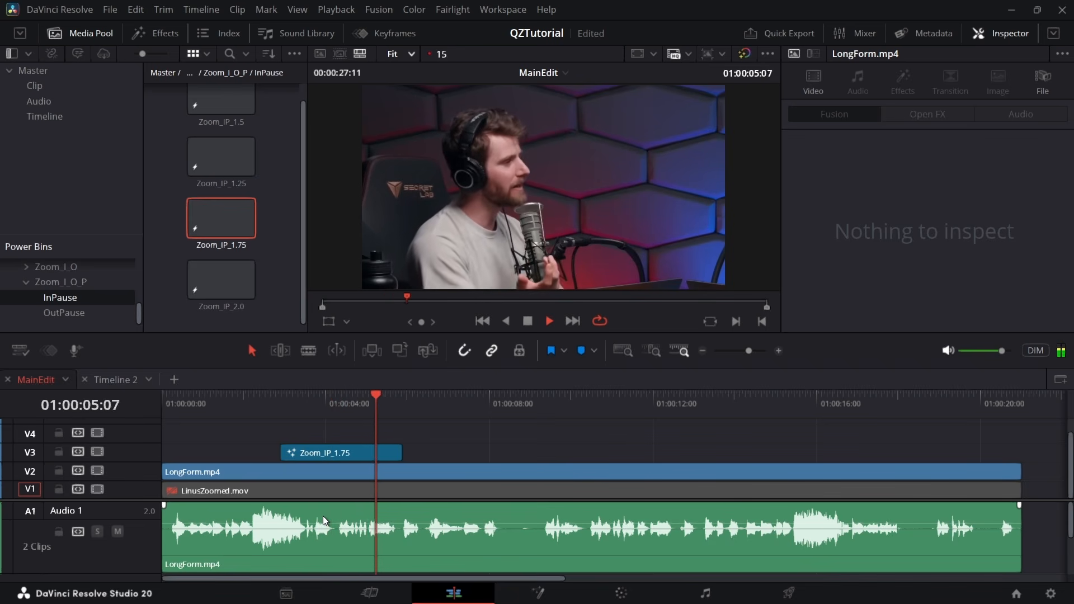
pyautogui.press('space')
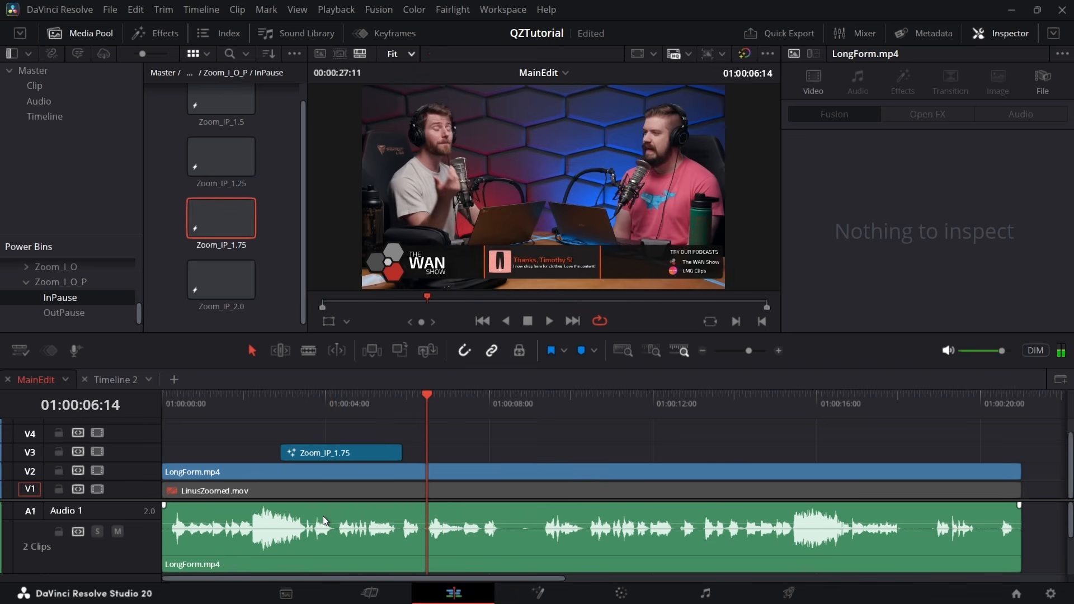
pyautogui.moveTo(278, 411); pyautogui.dragTo(268, 409)
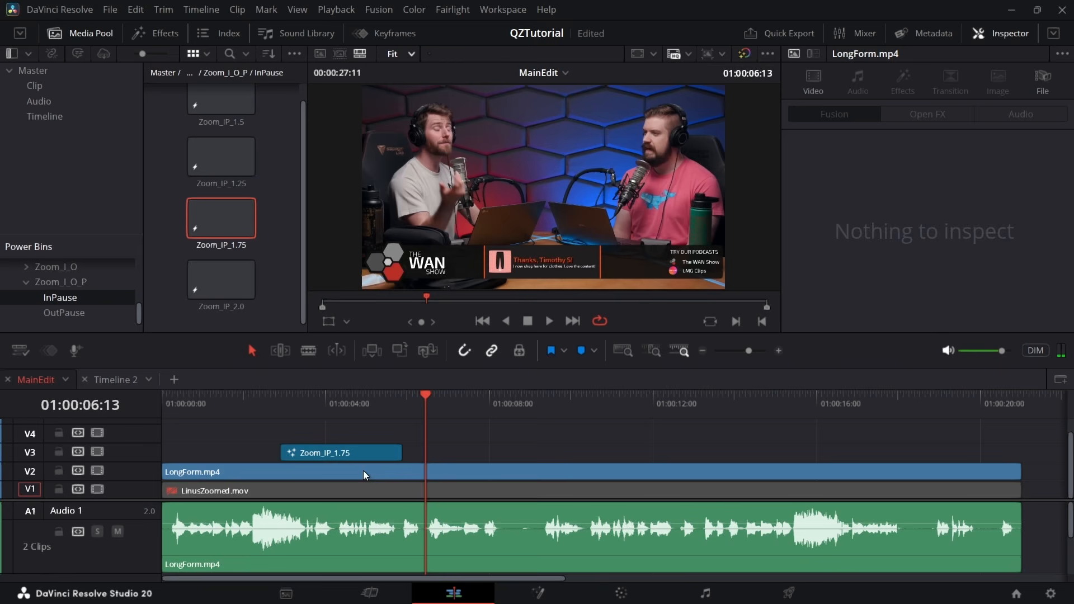
pyautogui.click(369, 458)
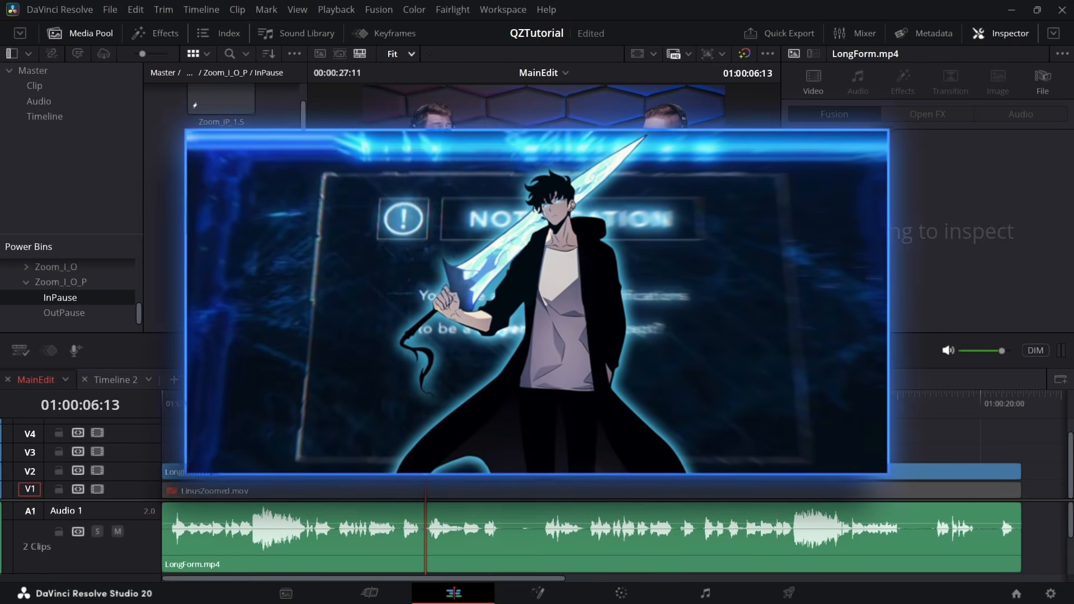